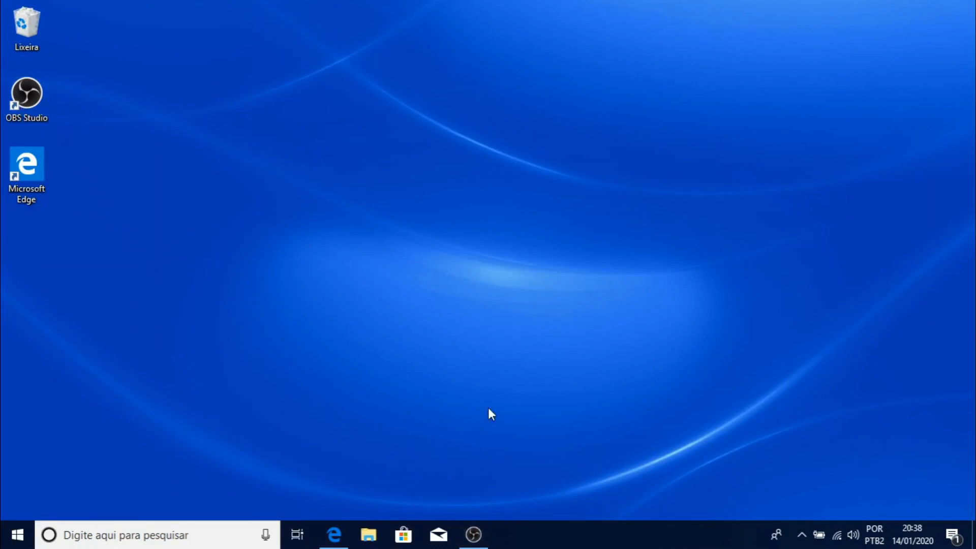
Restore the OBS Studio recording window from the taskbar.
left_click(478, 539)
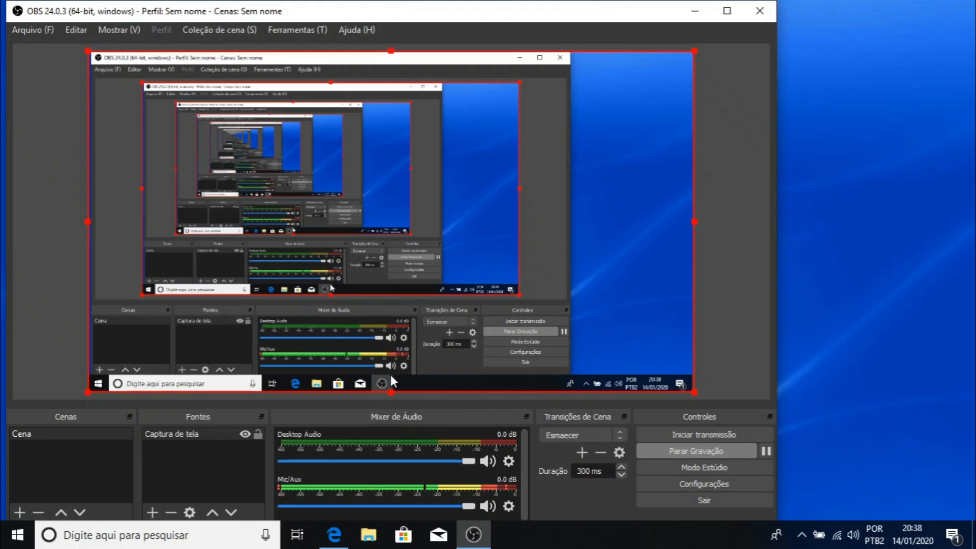
Skim the TechTudo Ubuntu-on-VirtualBox article in Edge, then switch to the 'virtual box' Bing results.
left_click(337, 535)
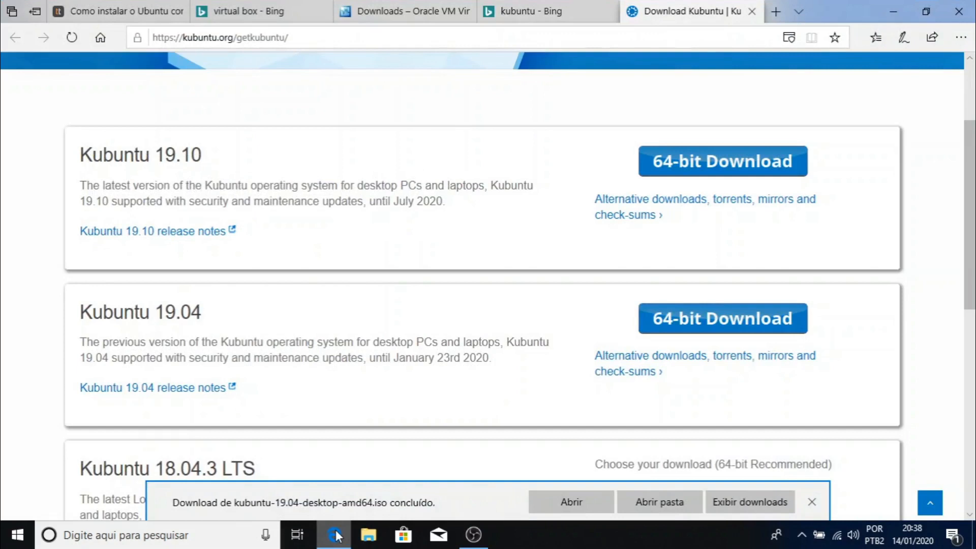
left_click(133, 15)
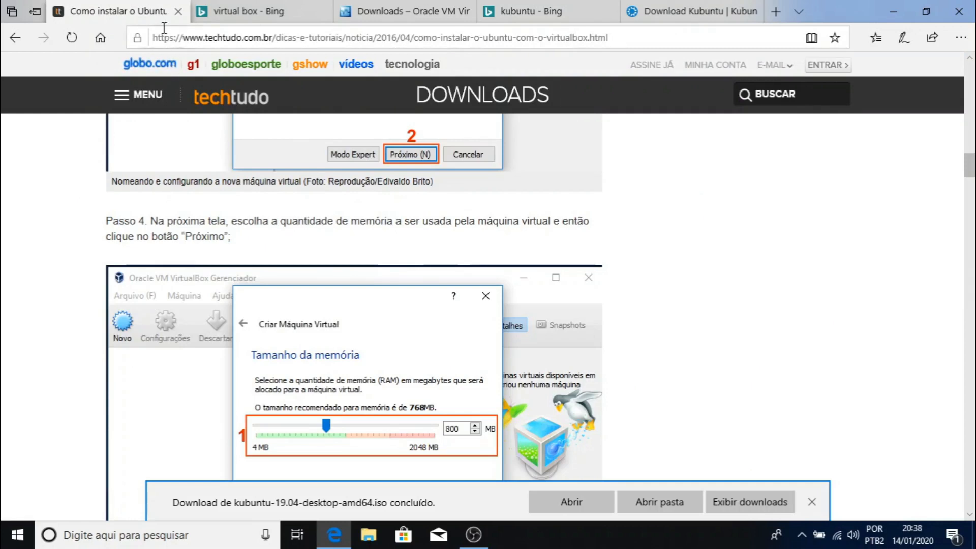
scroll(383, 270, "up", 5)
scroll(382, 270, "up", 15)
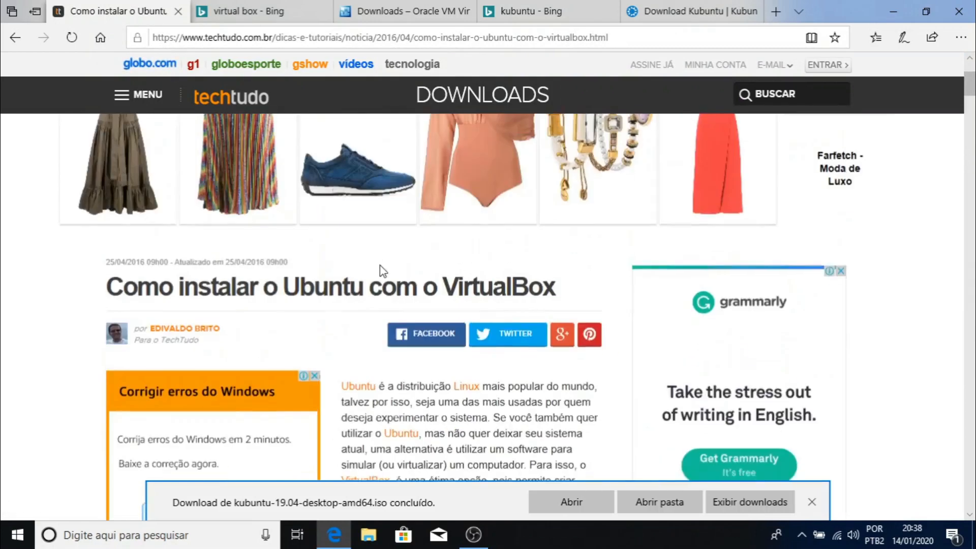
scroll(416, 358, "down", 4)
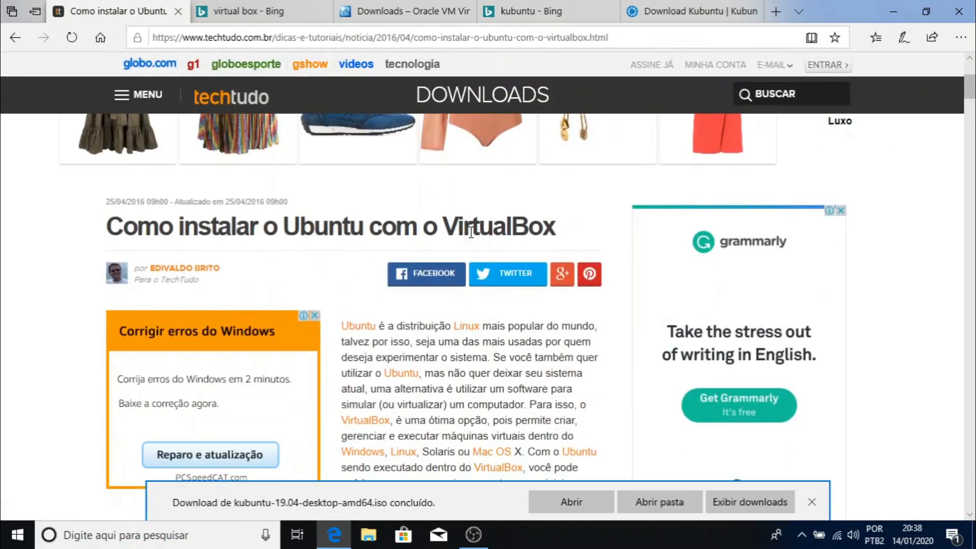
scroll(503, 295, "down", 7)
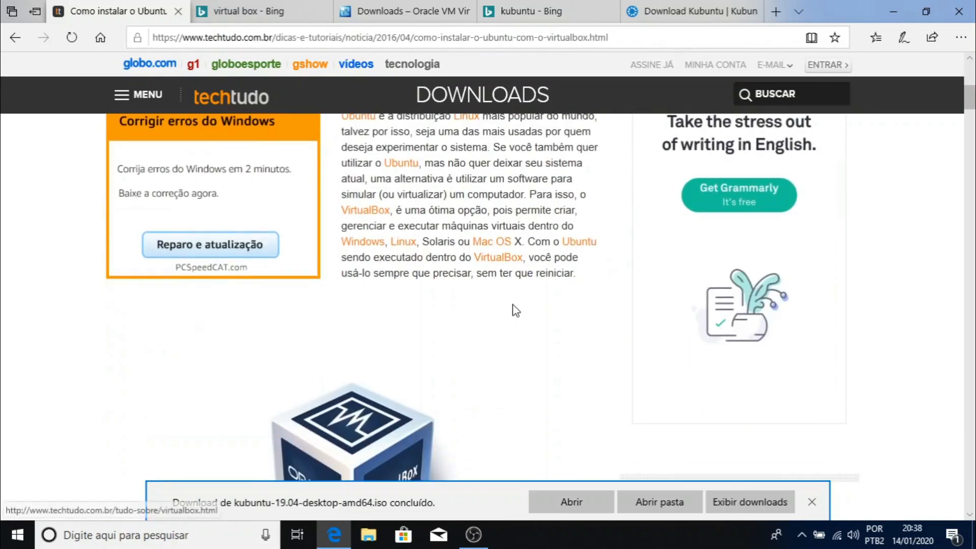
scroll(476, 309, "down", 6)
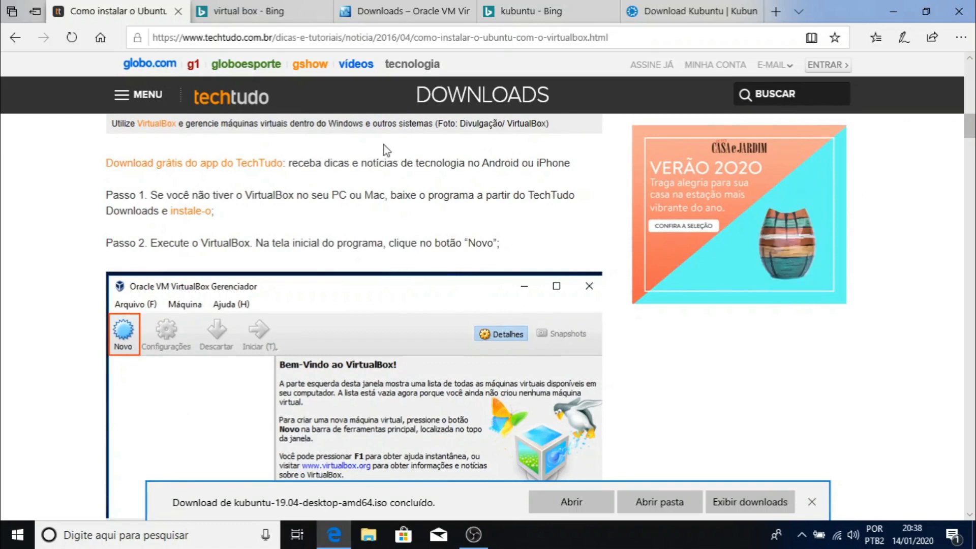
left_click(296, 20)
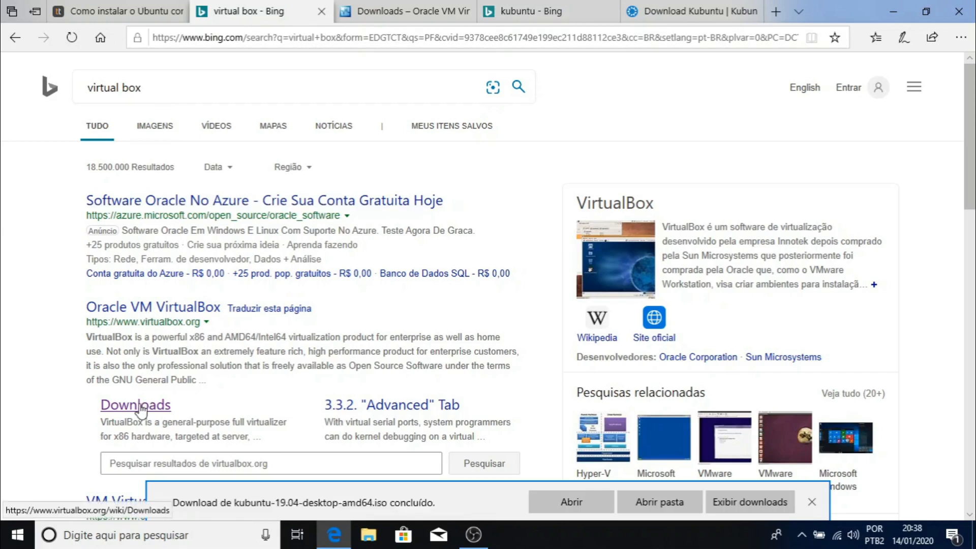
On the VirtualBox Downloads page, highlight the Windows hosts download link.
left_click(429, 14)
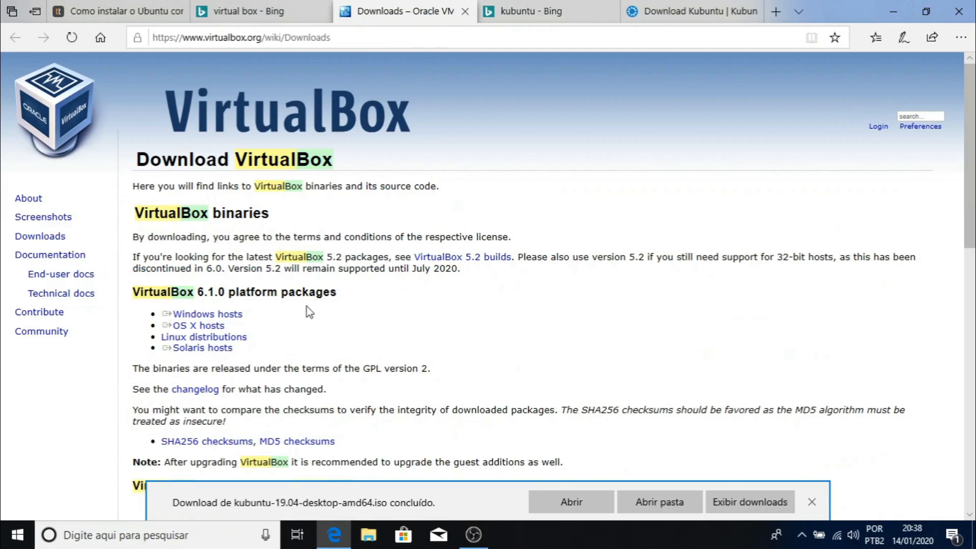
left_click_drag(243, 313, 224, 326)
triple_click(222, 316)
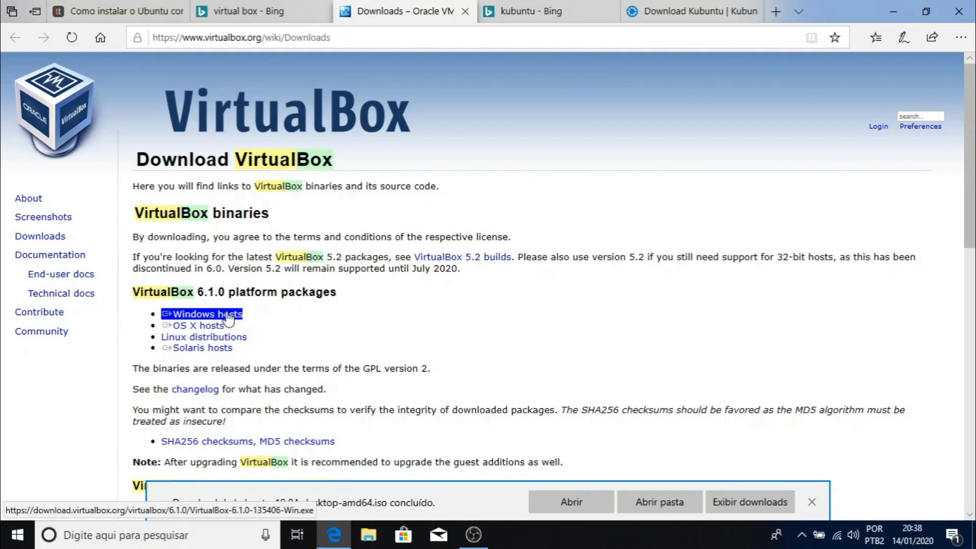
triple_click(229, 315)
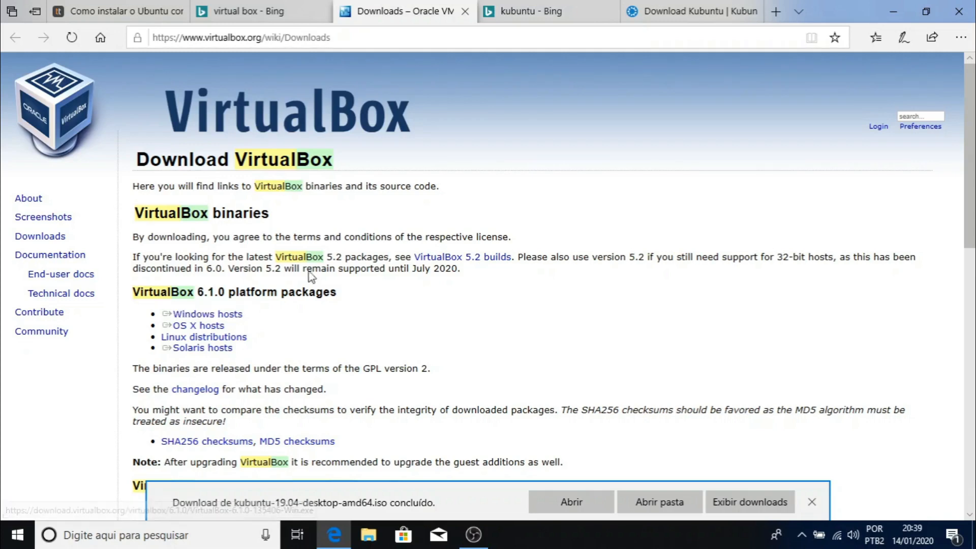
Check the Kubuntu search and download tabs, then show Edge's downloads list over the VirtualBox page.
left_click(541, 12)
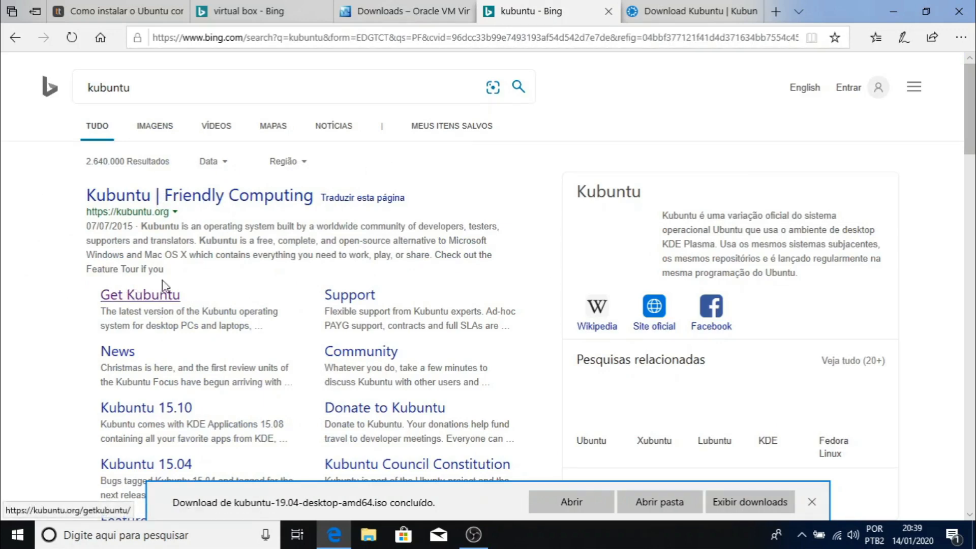
left_click(711, 13)
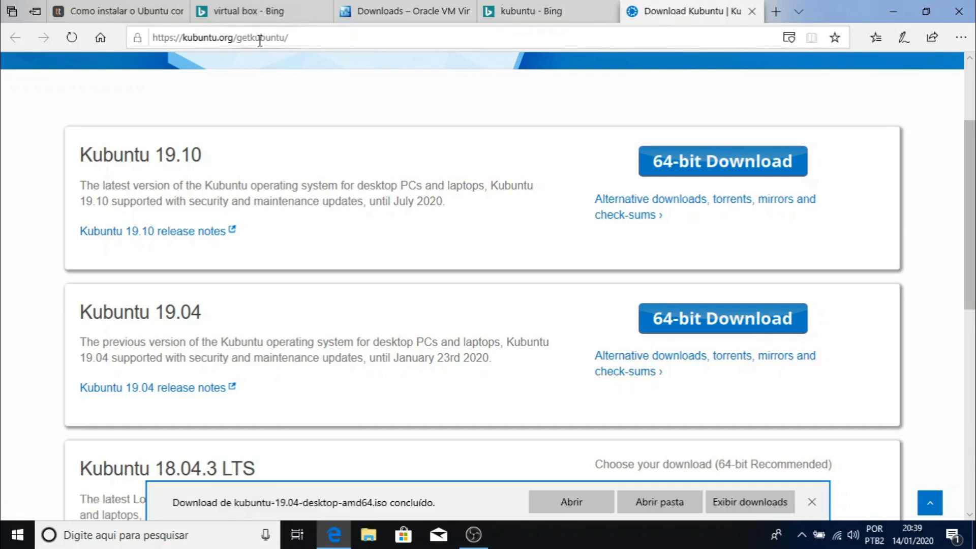
left_click(389, 15)
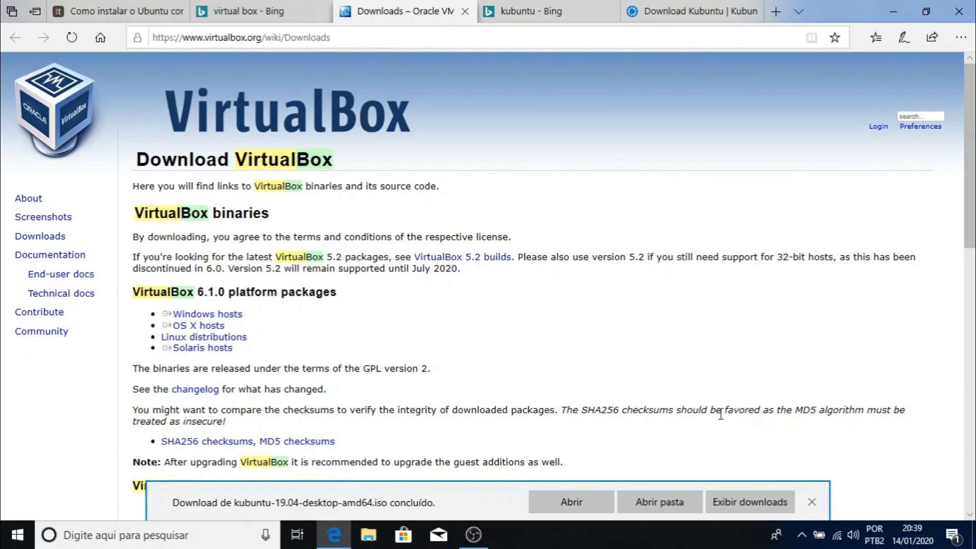
left_click(763, 502)
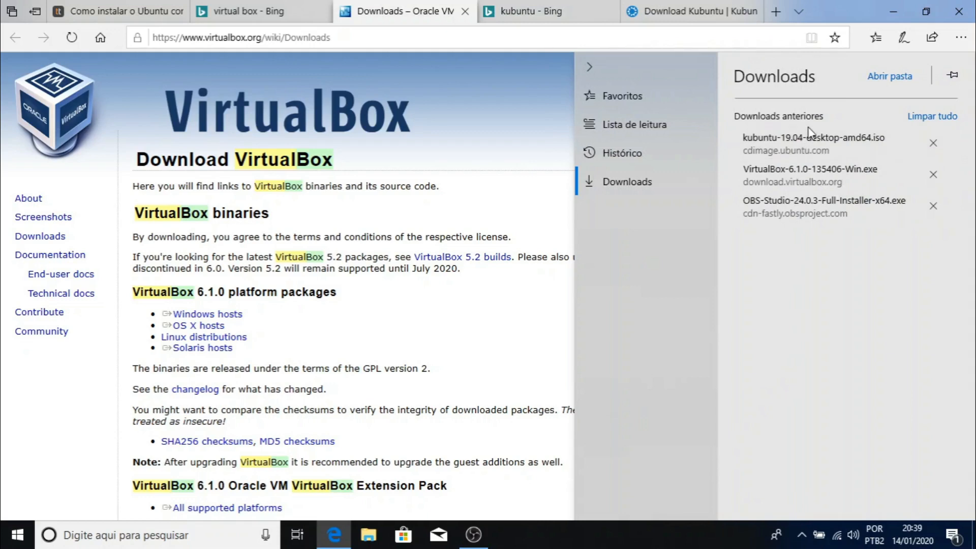
Open the Downloads folder maximized and run VirtualBox-6.1.0-135406-Win.exe.
left_click(888, 77)
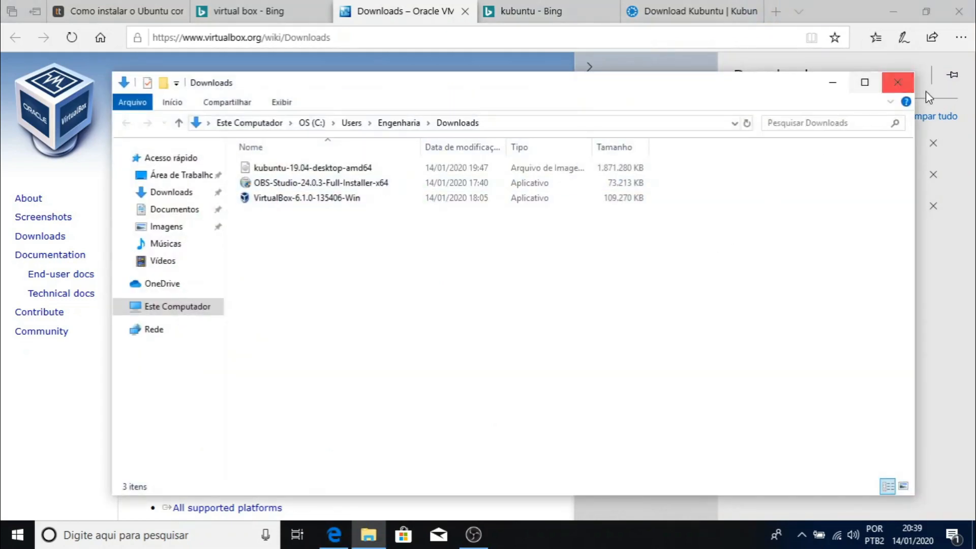
left_click(864, 83)
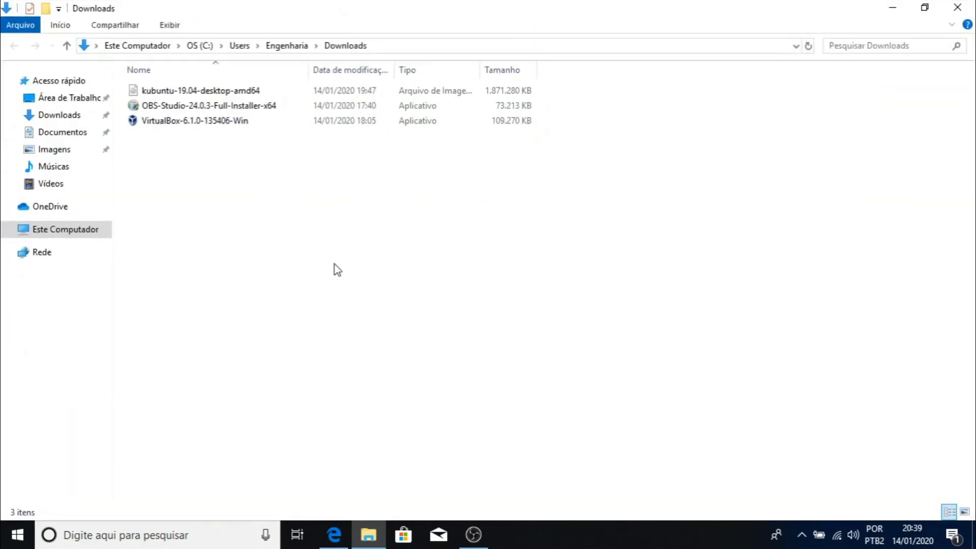
double_click(214, 123)
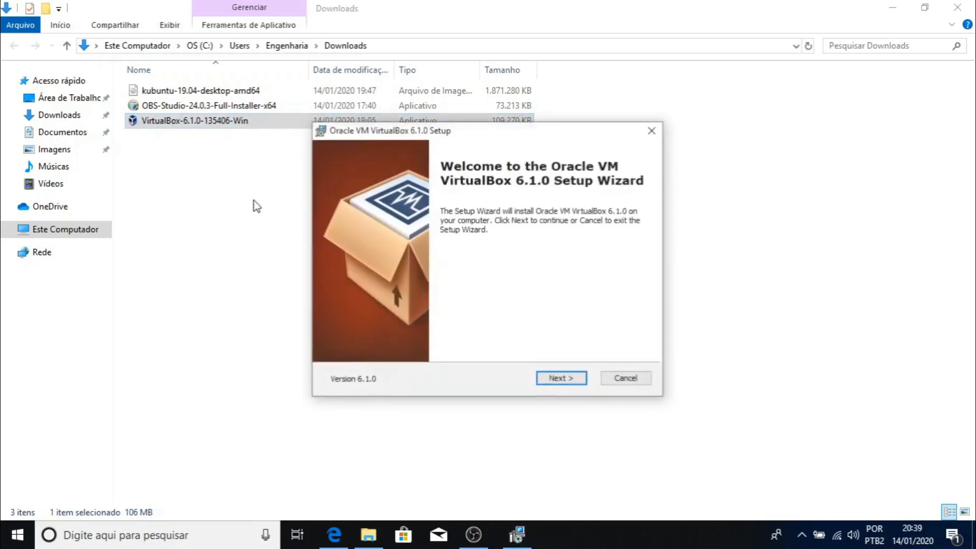
Install VirtualBox 6.1.0 with default options, accepting the network warning and Oracle USB driver.
left_click(559, 380)
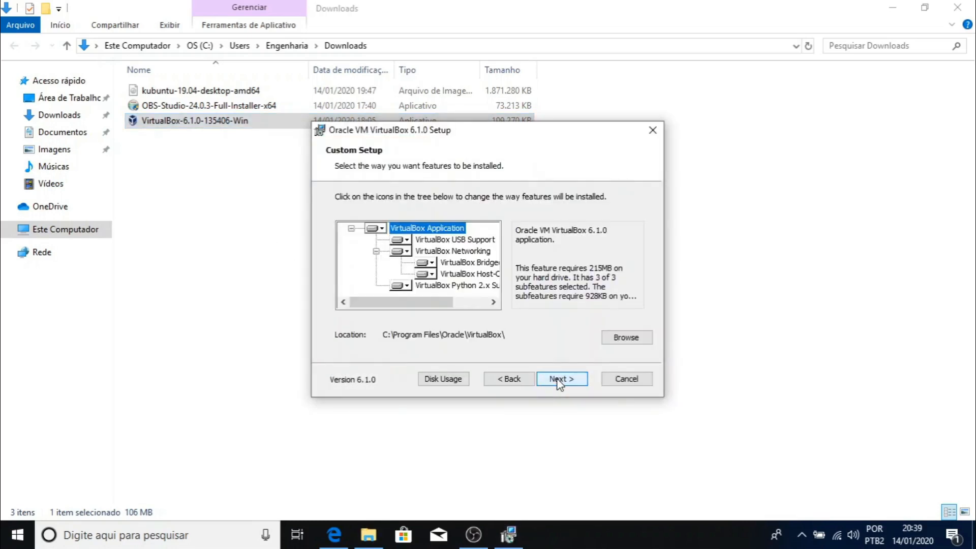
left_click(560, 381)
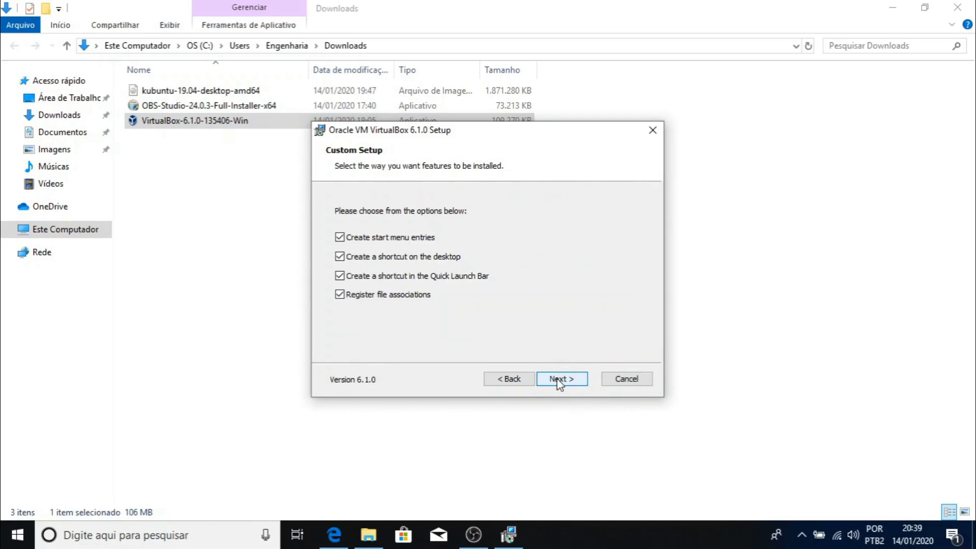
left_click(559, 380)
left_click(559, 380)
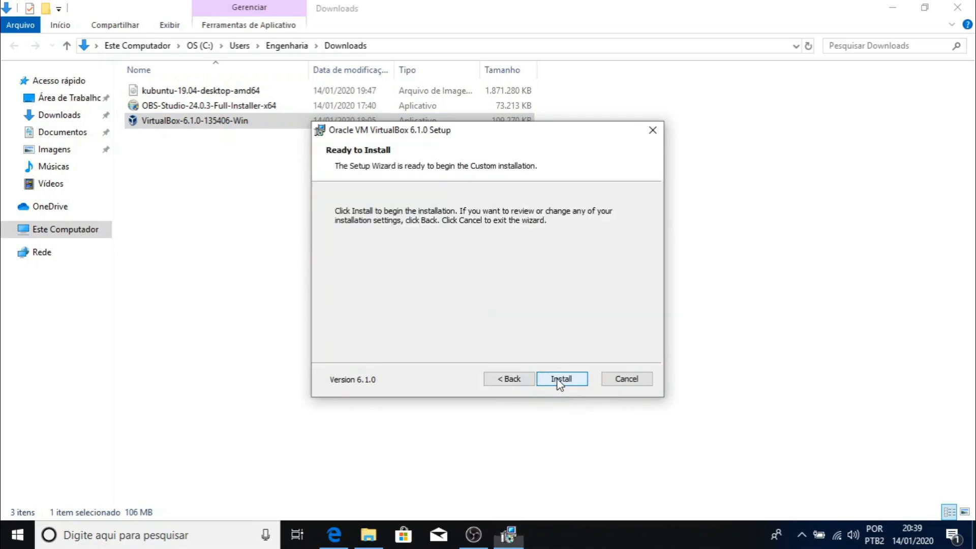
left_click(561, 379)
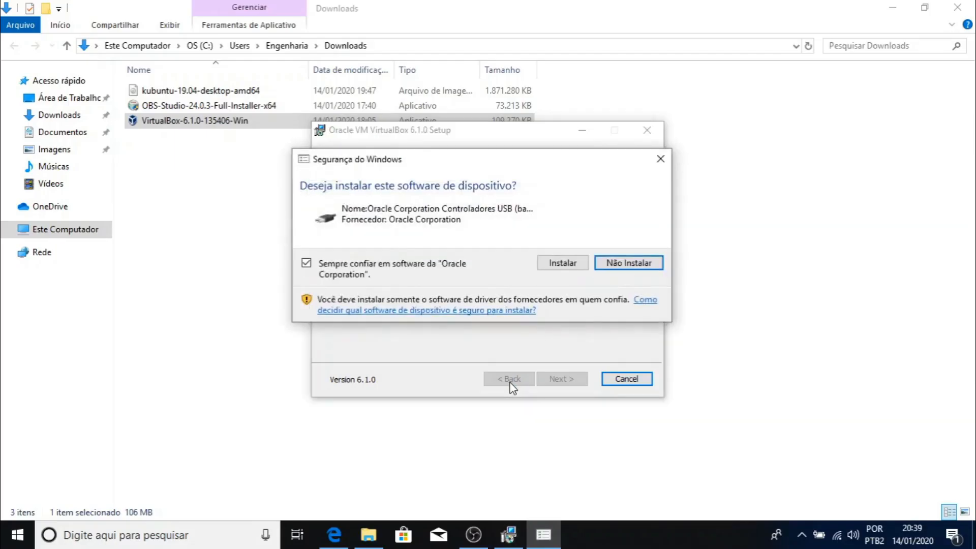
left_click(573, 265)
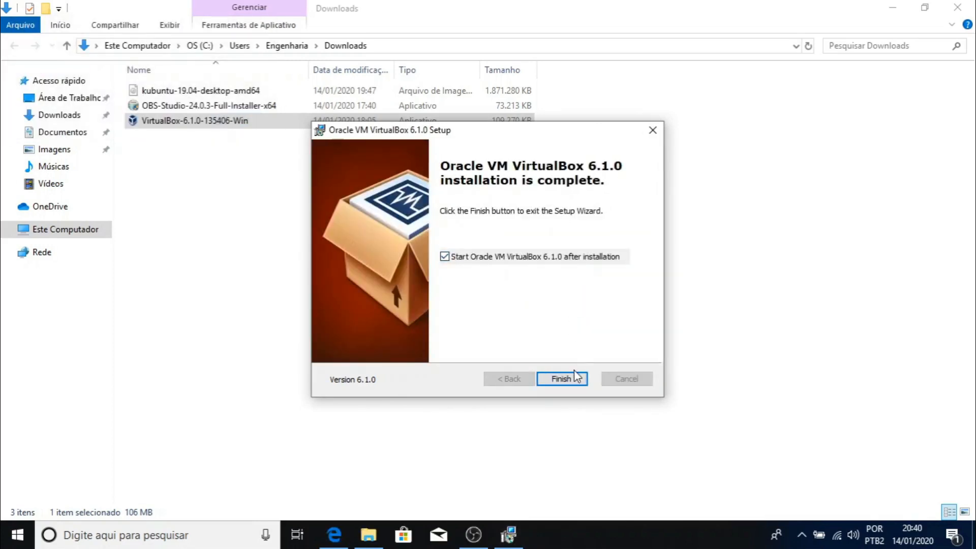
left_click(561, 380)
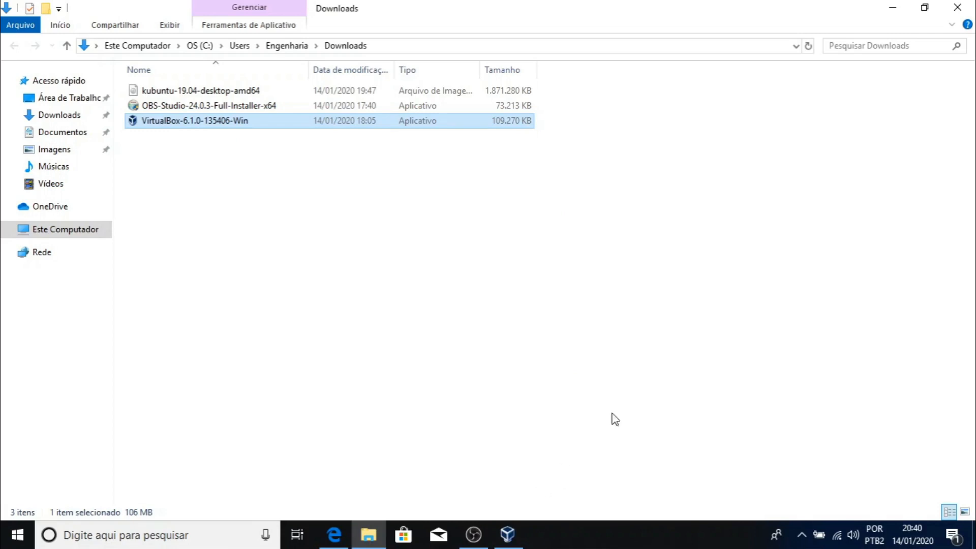
Minimize the Downloads folder, dismiss the new-version notice and bring Edge forward.
left_click(892, 12)
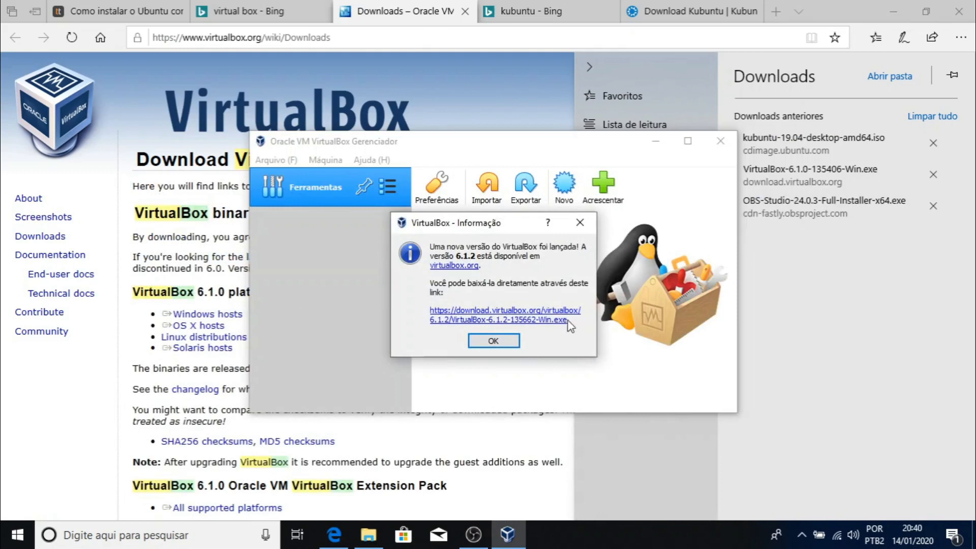
left_click(494, 341)
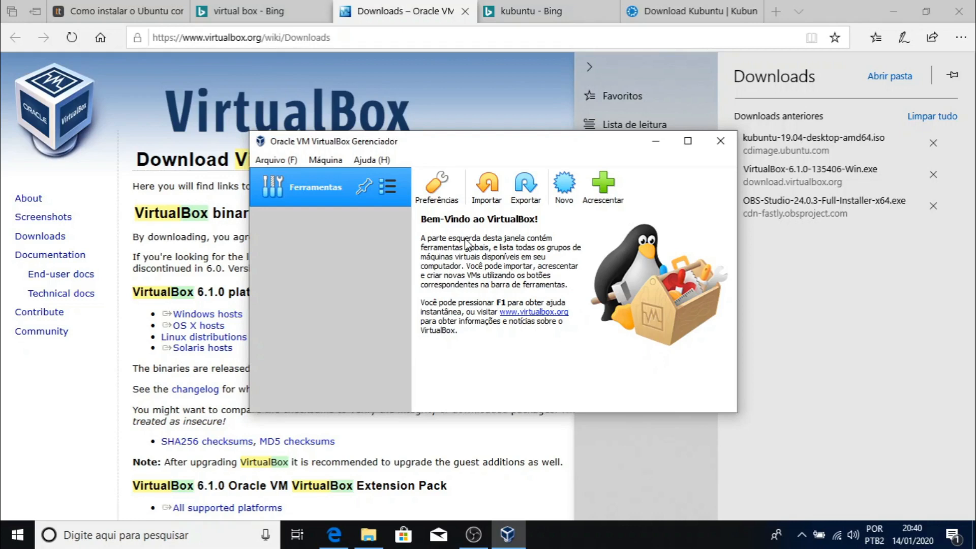
left_click(288, 13)
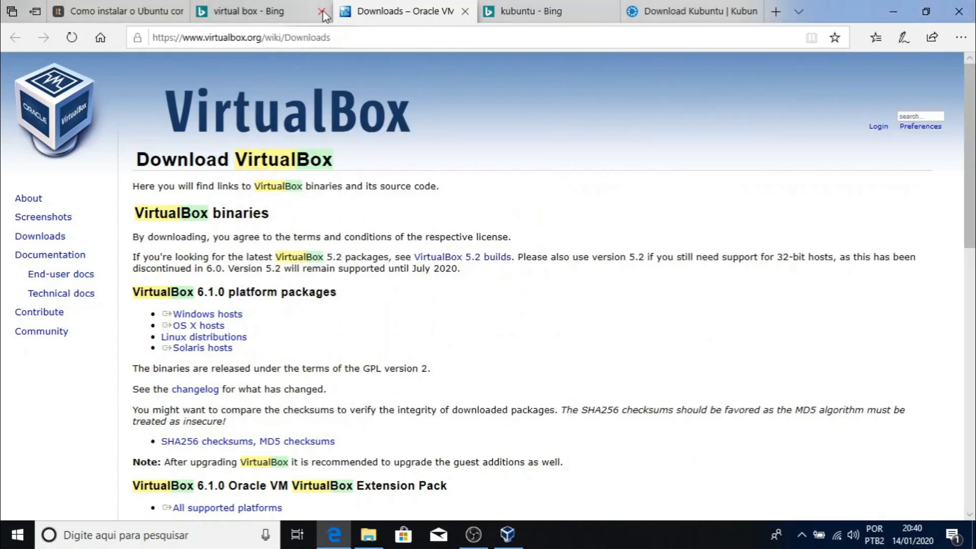
Close every Edge tab except the TechTudo article, then bring up VirtualBox Manager.
left_click(322, 13)
left_click(322, 12)
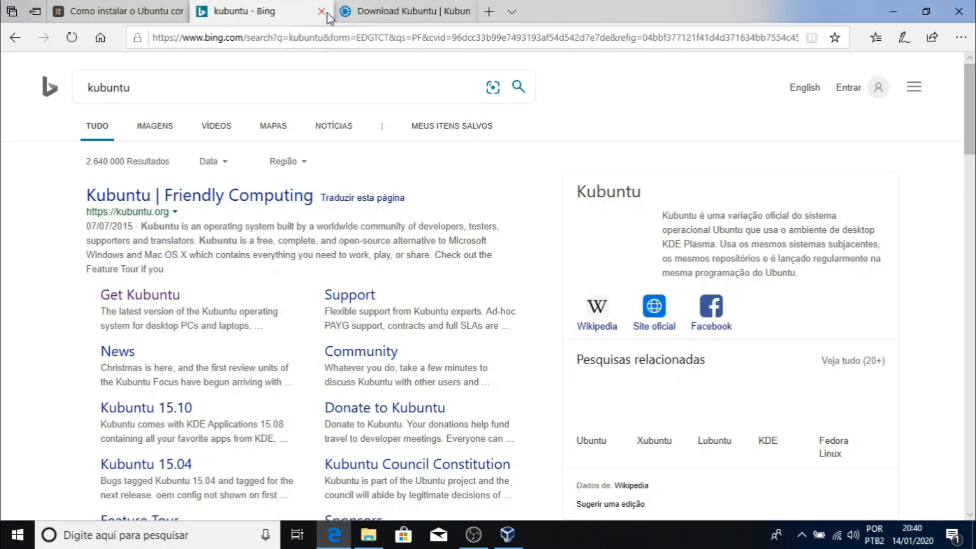
left_click(322, 12)
left_click(326, 13)
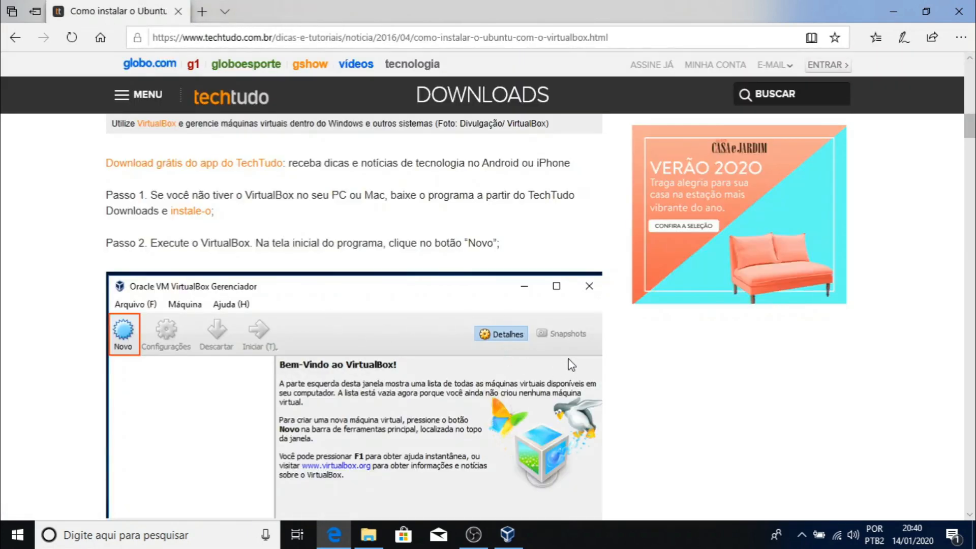
scroll(561, 315, "down", 1)
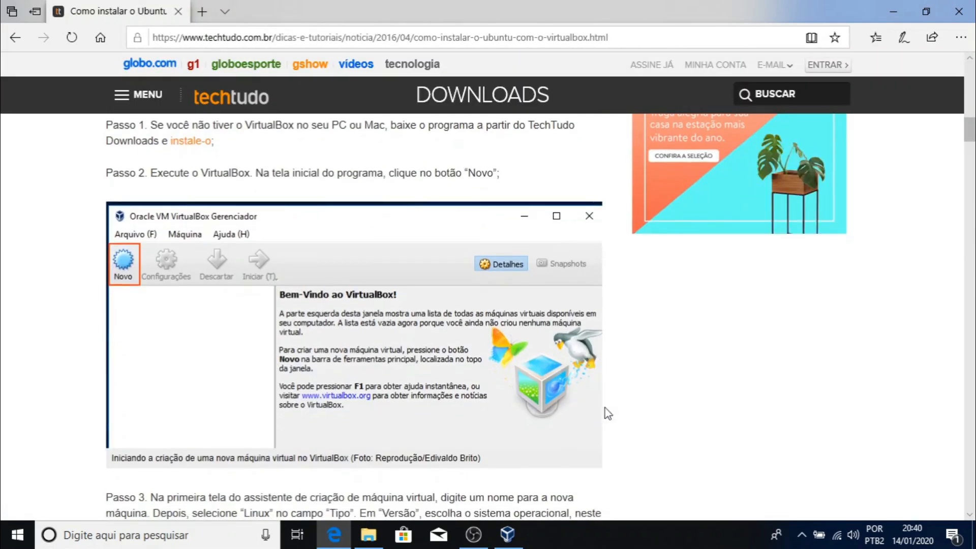
left_click(507, 534)
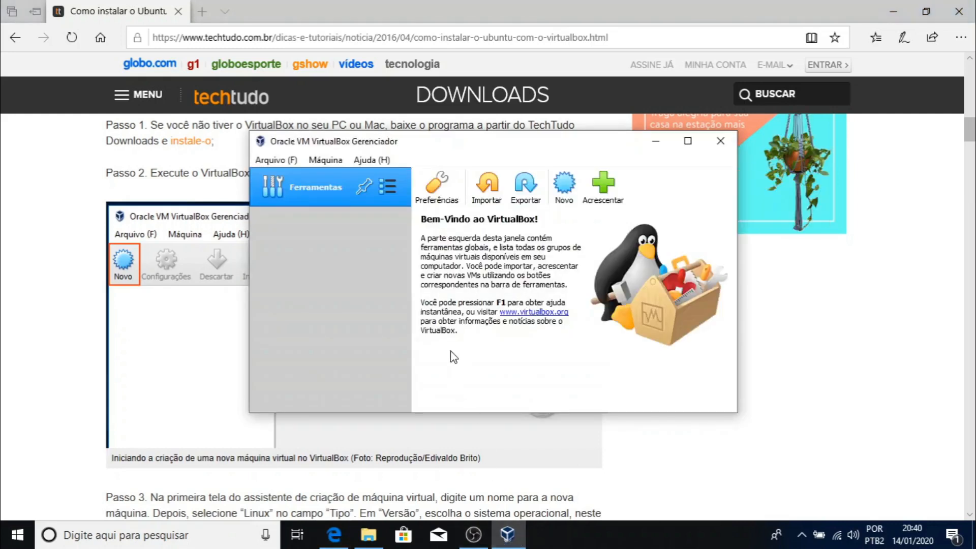
Begin a new machine named MVKubuntu, type Linux, version Ubuntu (64-bit).
left_click(566, 196)
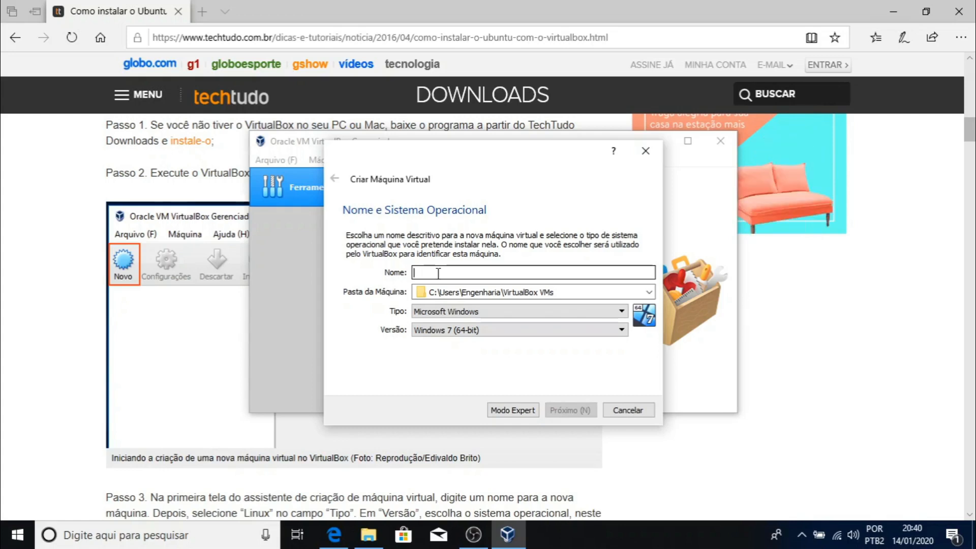
type("MV")
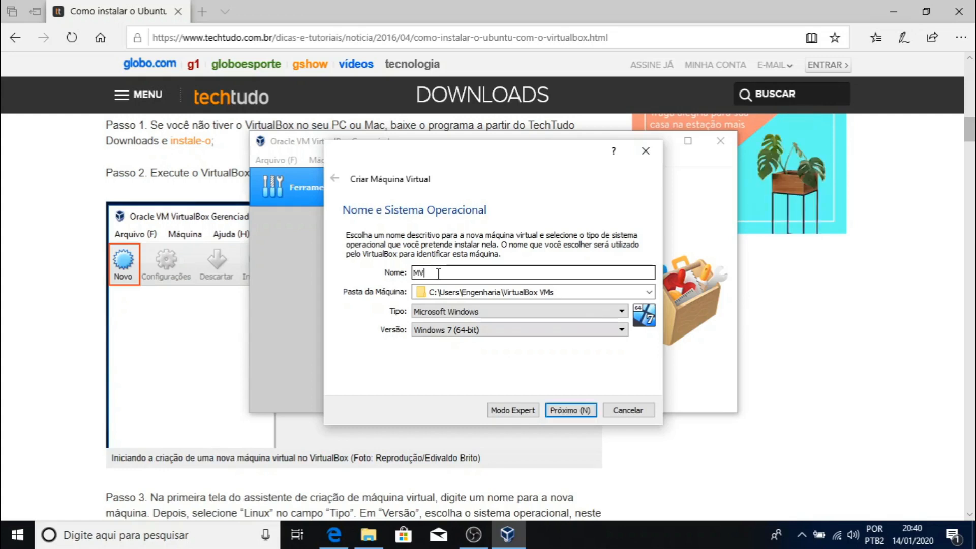
type("Ku")
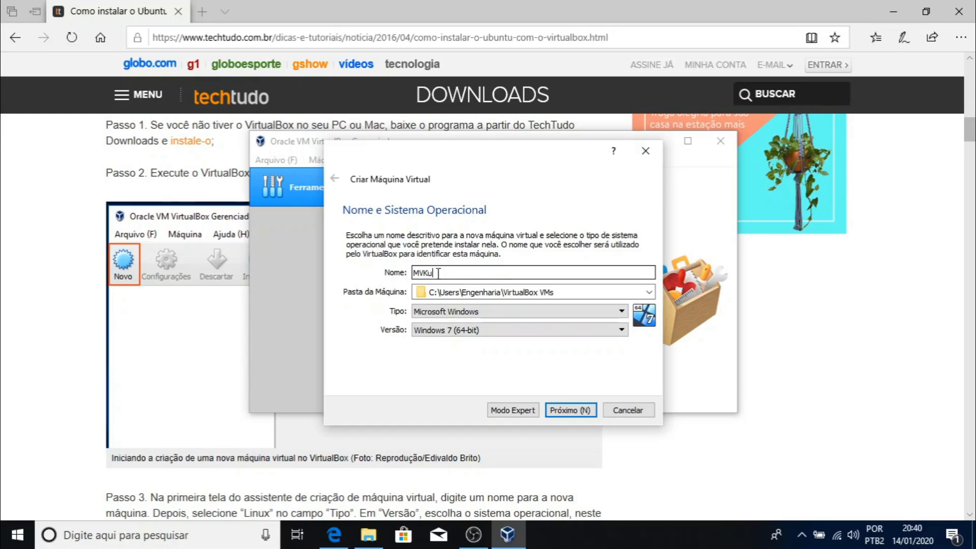
type("buntu")
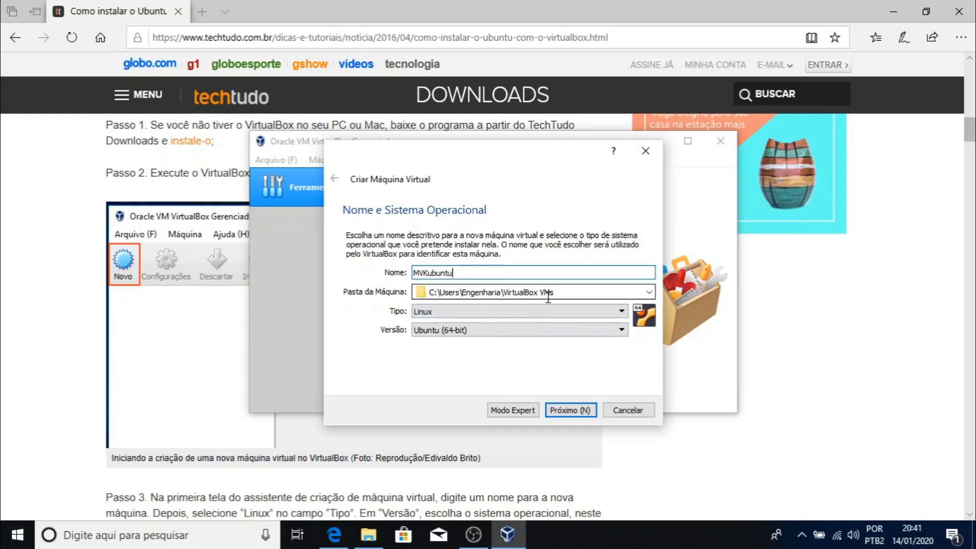
left_click(457, 330)
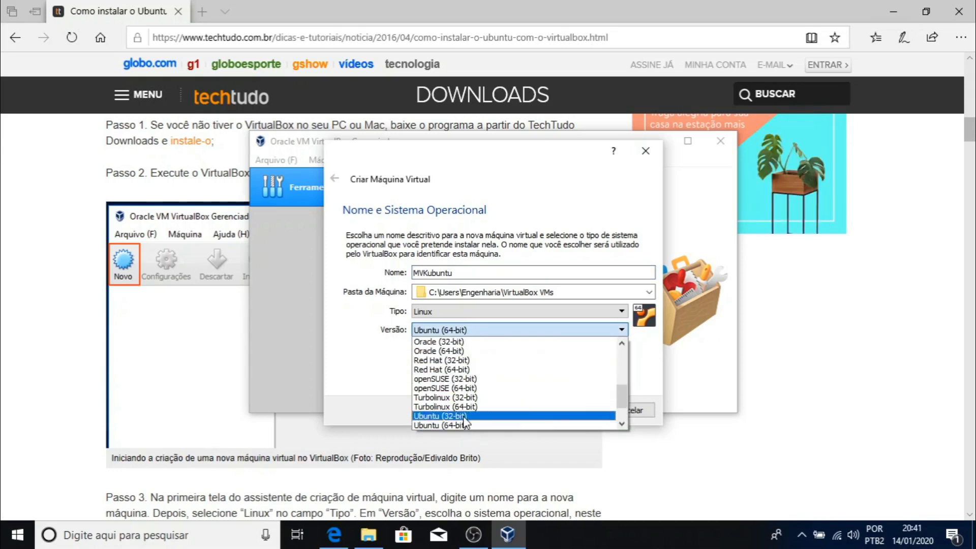
scroll(467, 389, "up", 5)
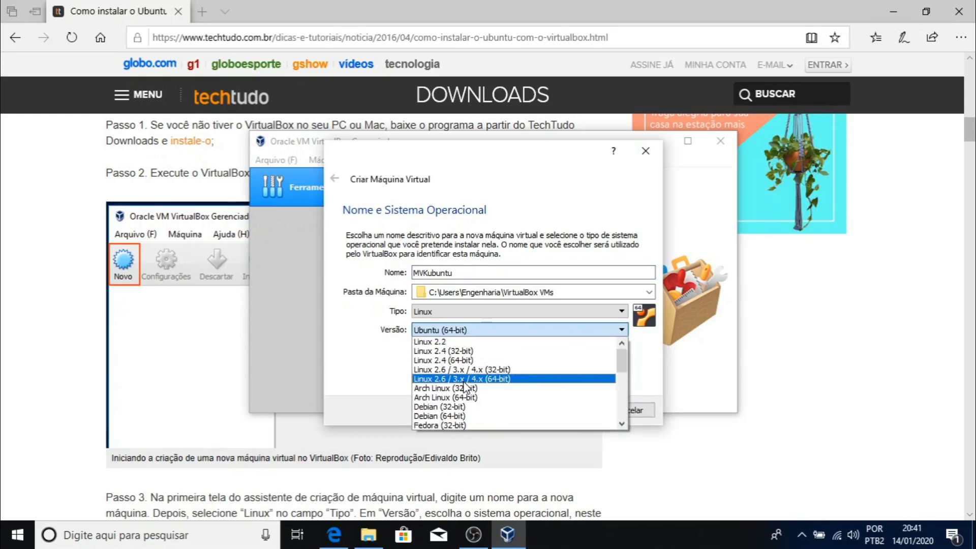
scroll(462, 388, "down", 6)
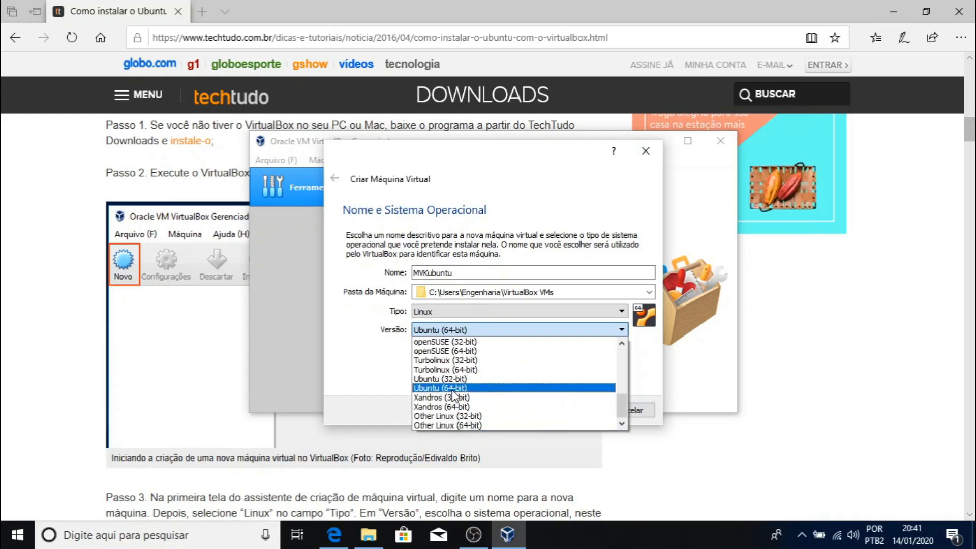
left_click(452, 388)
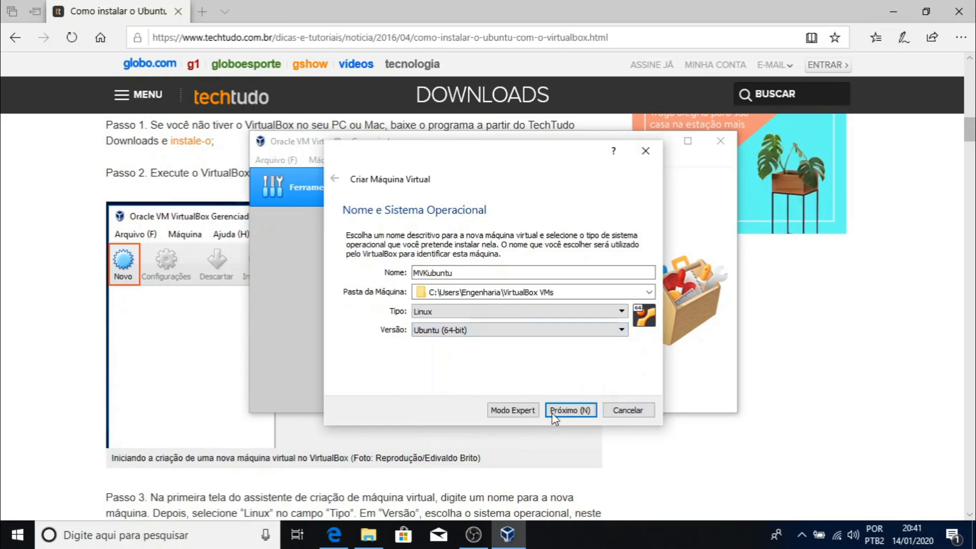
left_click(580, 412)
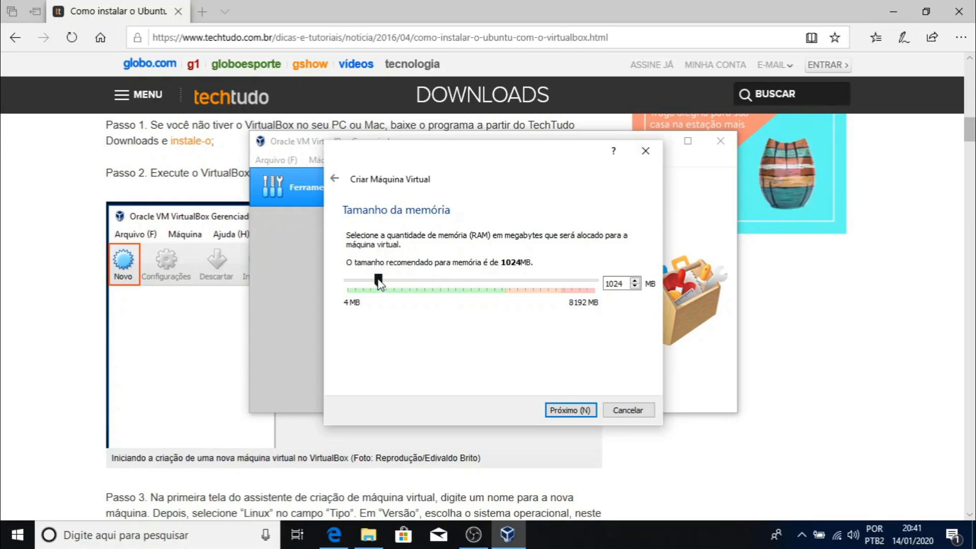
Allocate 4096 MB of memory to MVKubuntu.
left_click_drag(378, 282, 474, 286)
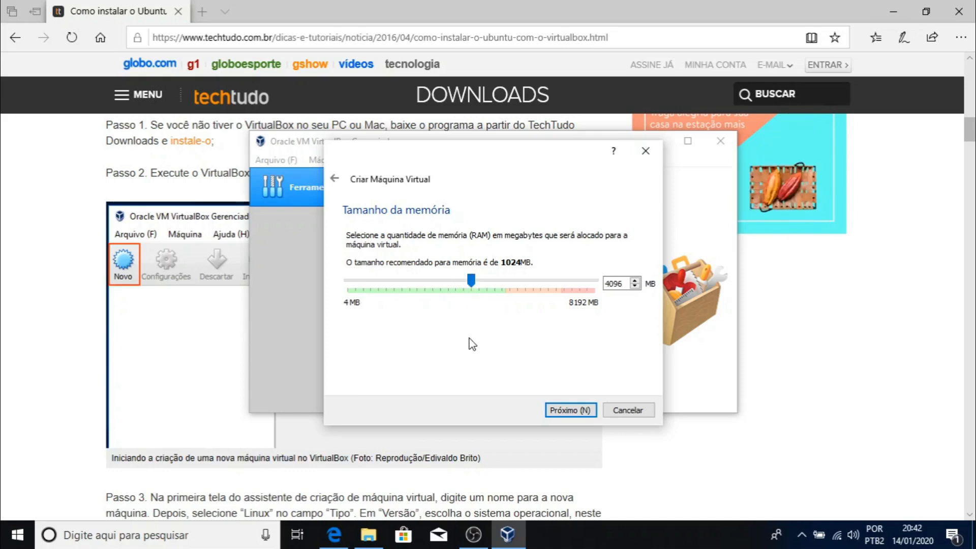
left_click(573, 409)
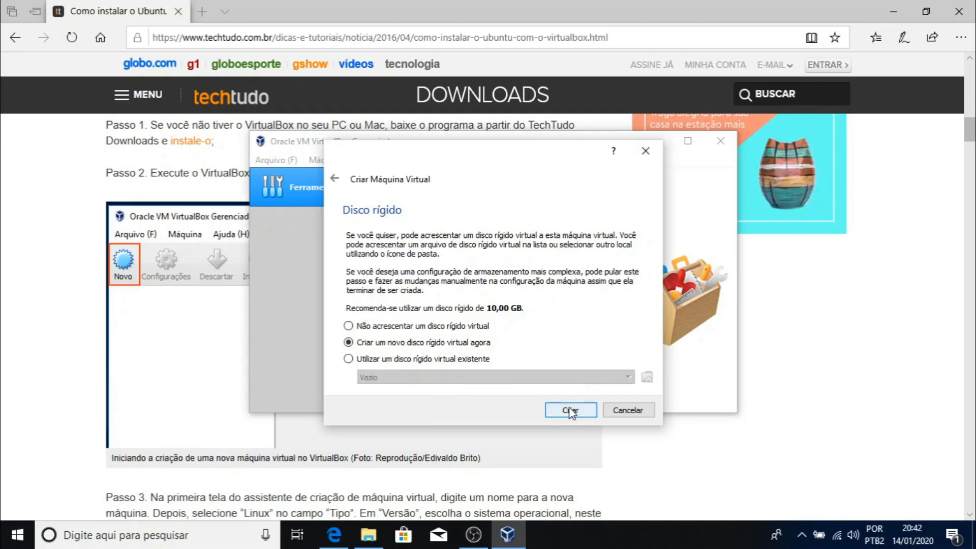
Choose a new dynamically allocated VDI hard disk for MVKubuntu.
left_click(571, 410)
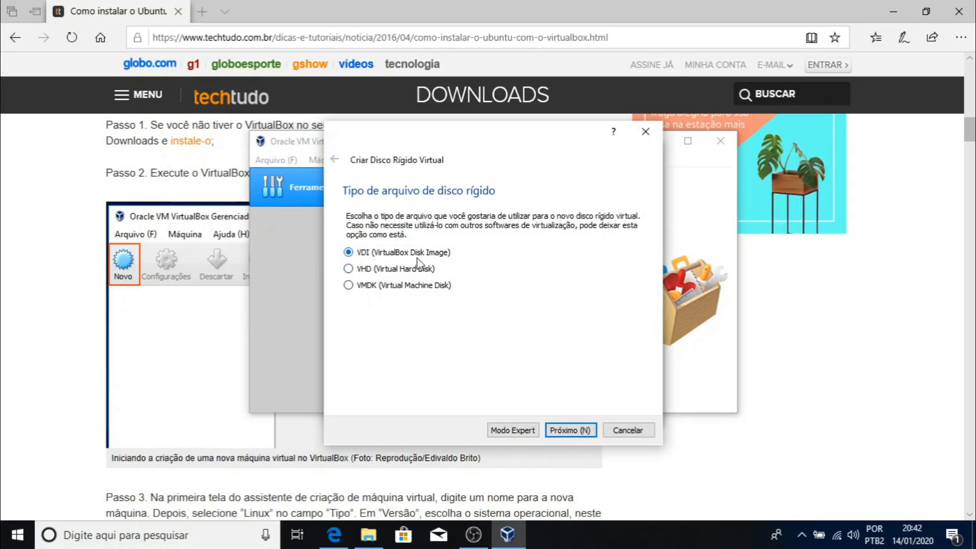
left_click(570, 430)
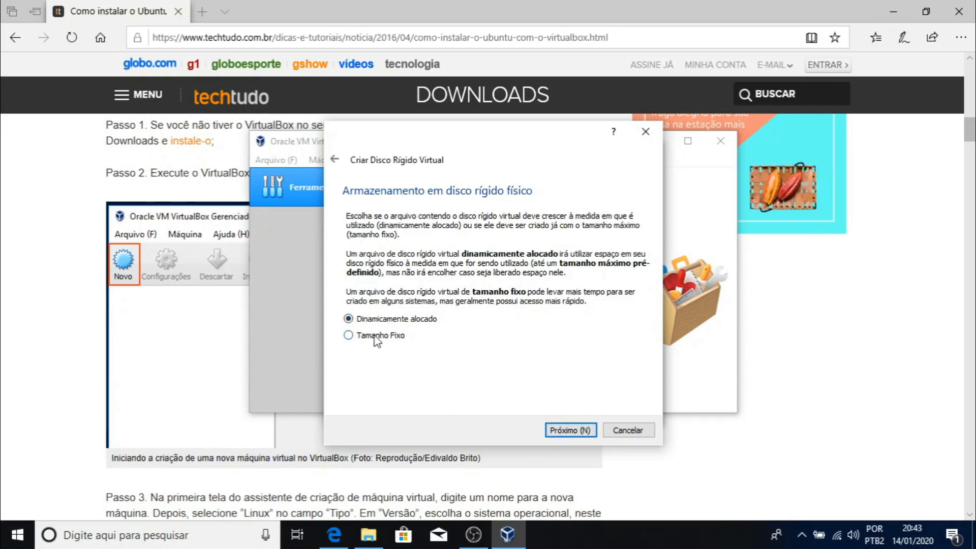
left_click(567, 431)
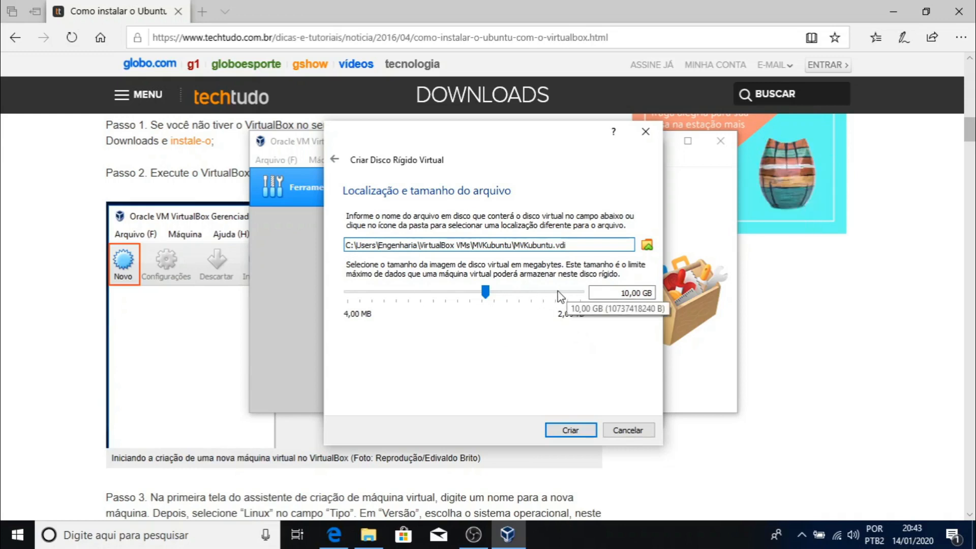
Set the MVKubuntu.vdi size to 30 GB and create the machine.
left_click_drag(622, 293, 633, 292)
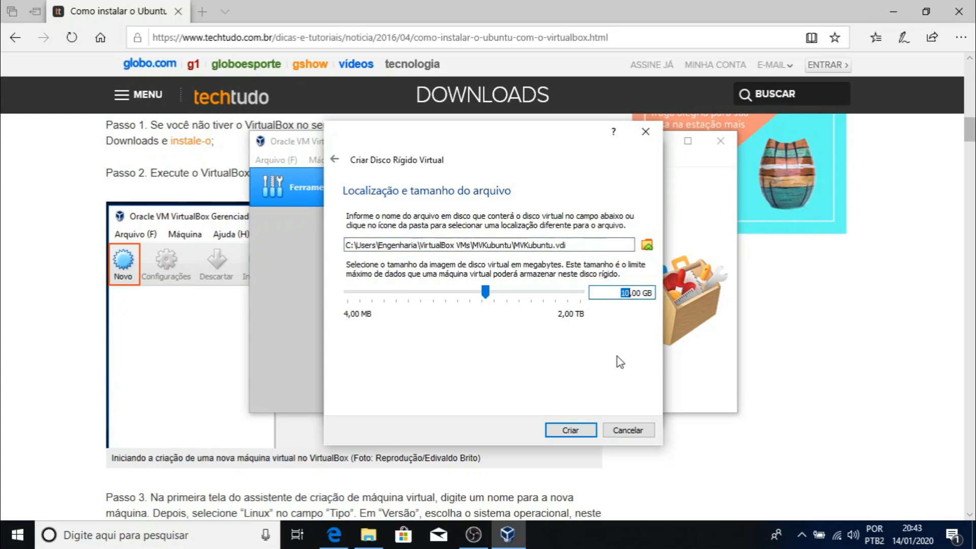
type("3")
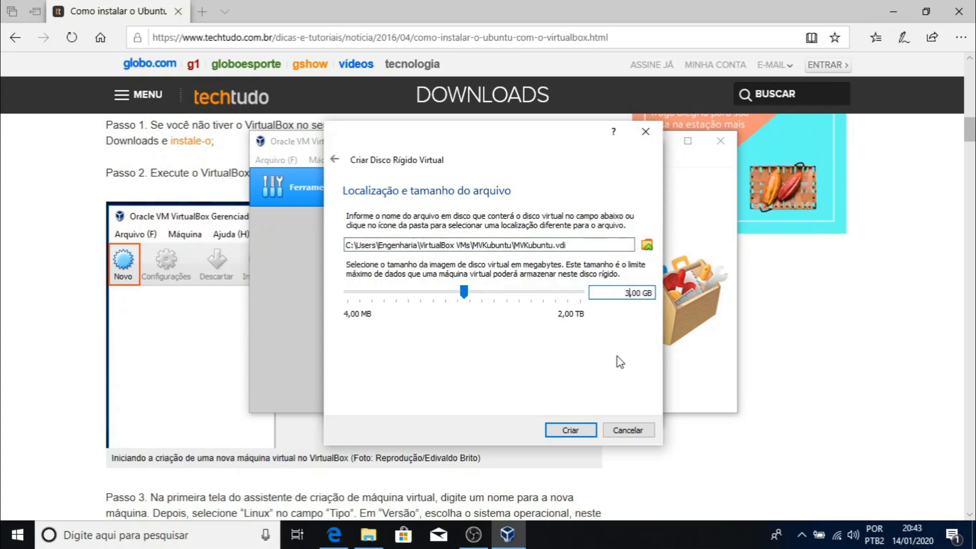
type("0")
left_click(579, 431)
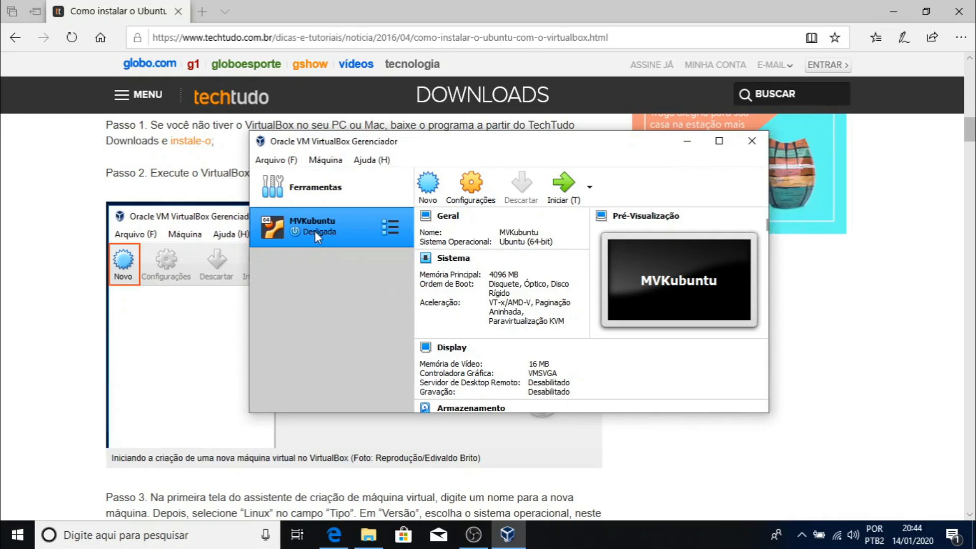
Start the MVKubuntu virtual machine and check its boot disk choices.
left_click(566, 196)
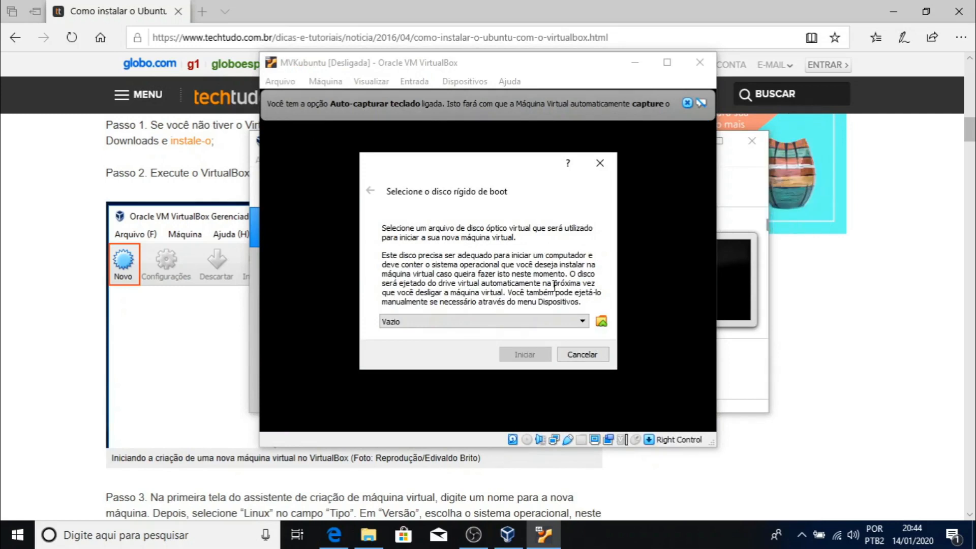
left_click(583, 322)
left_click(585, 322)
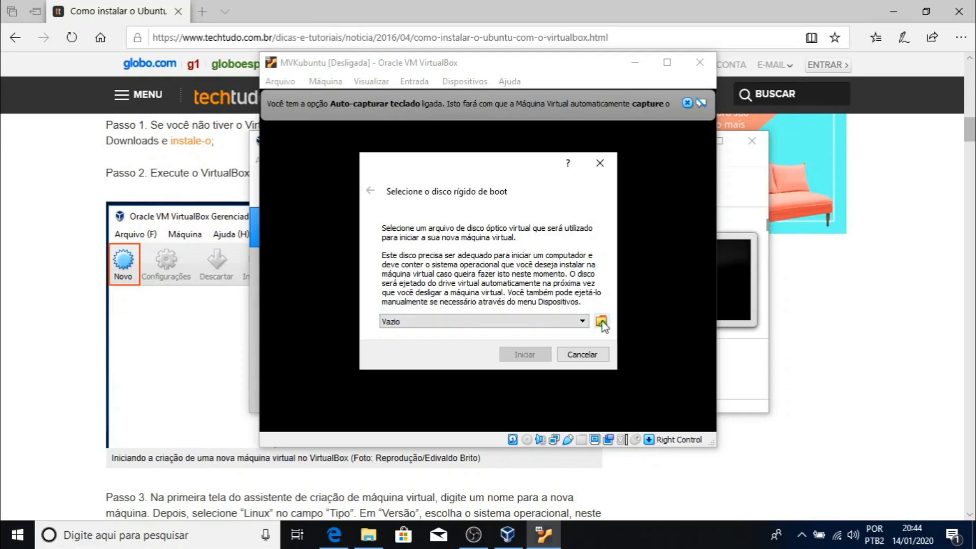
Add the kubuntu-19.04-desktop-amd64 image from Downloads as boot disk, then open a new Edge tab.
left_click(601, 321)
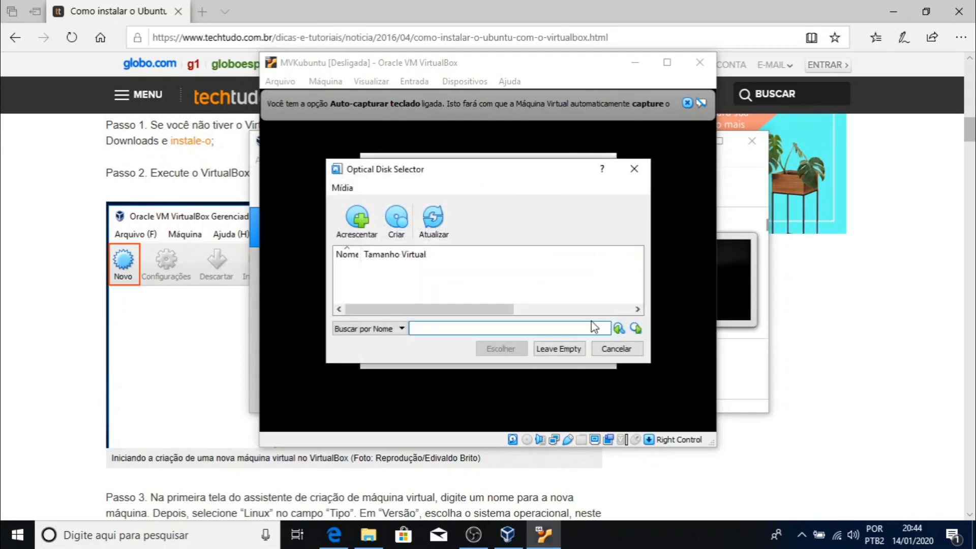
left_click(364, 234)
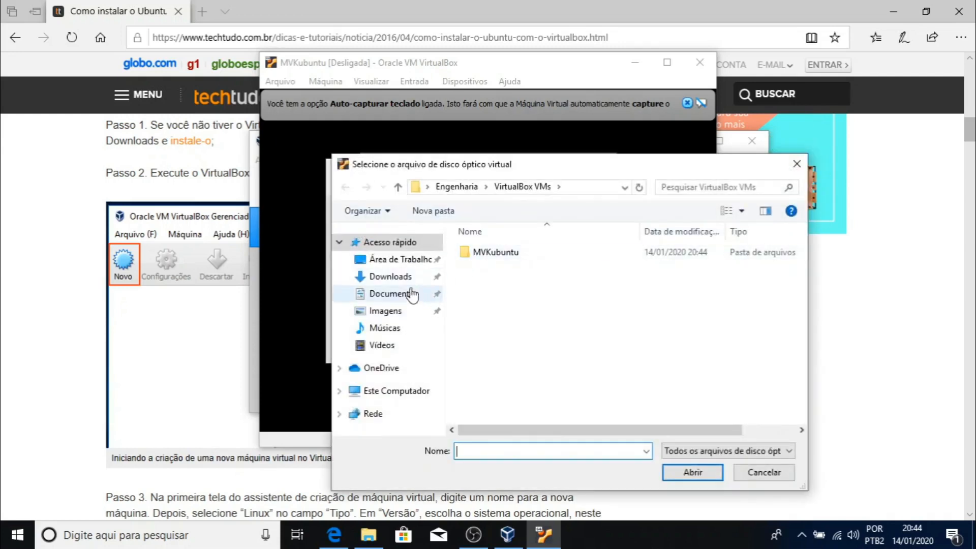
left_click(401, 282)
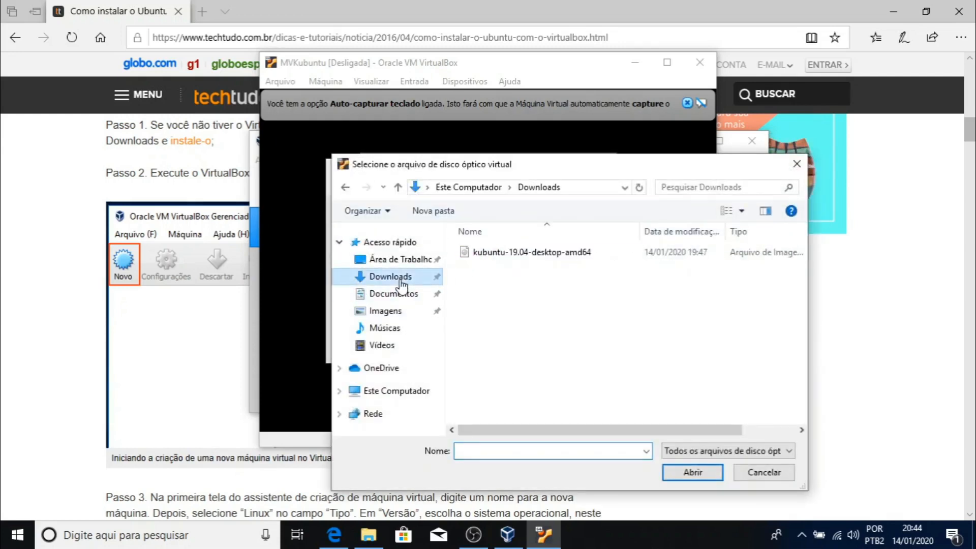
left_click(534, 254)
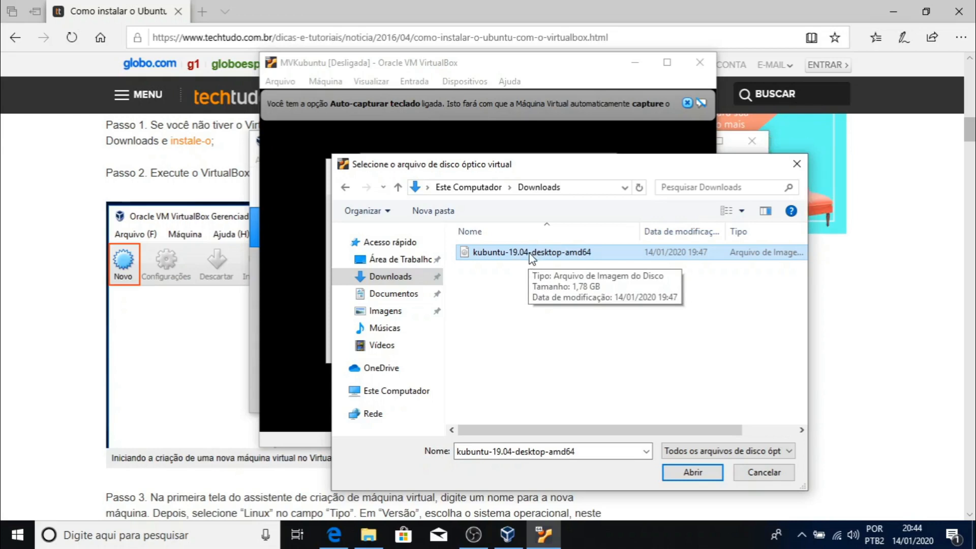
left_click(203, 13)
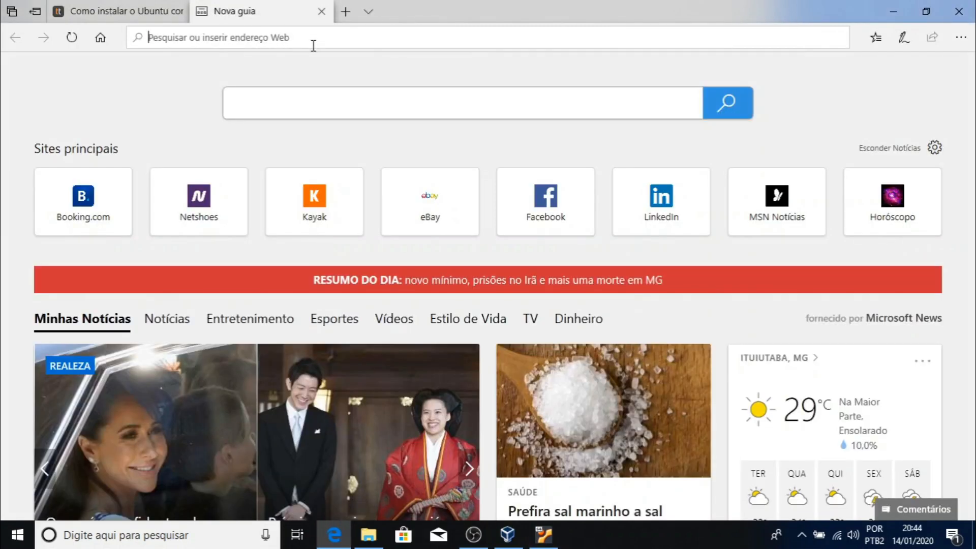
Go to the kubuntu.org/getkubuntu/ Download Kubuntu page.
left_click(313, 45)
type("kubuntu.org/")
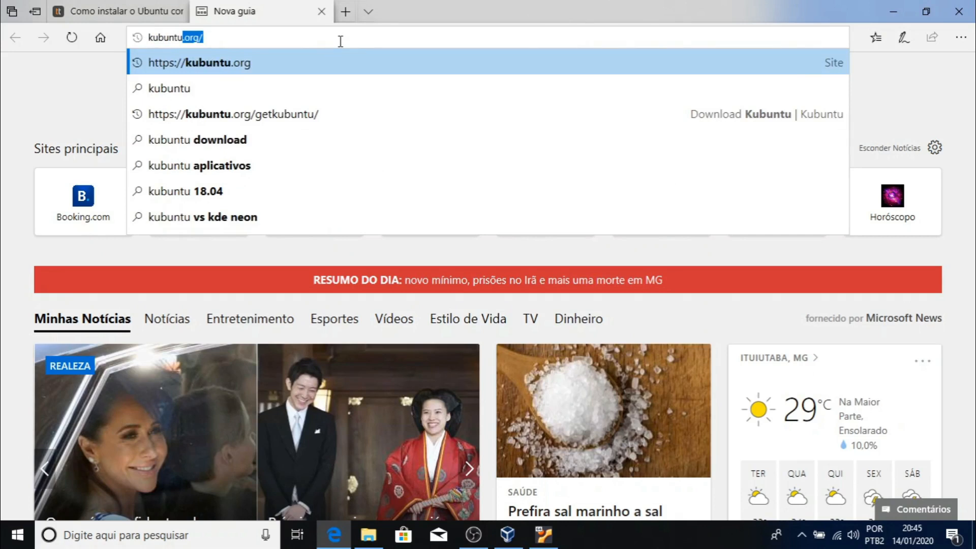
key("Down")
key("Down")
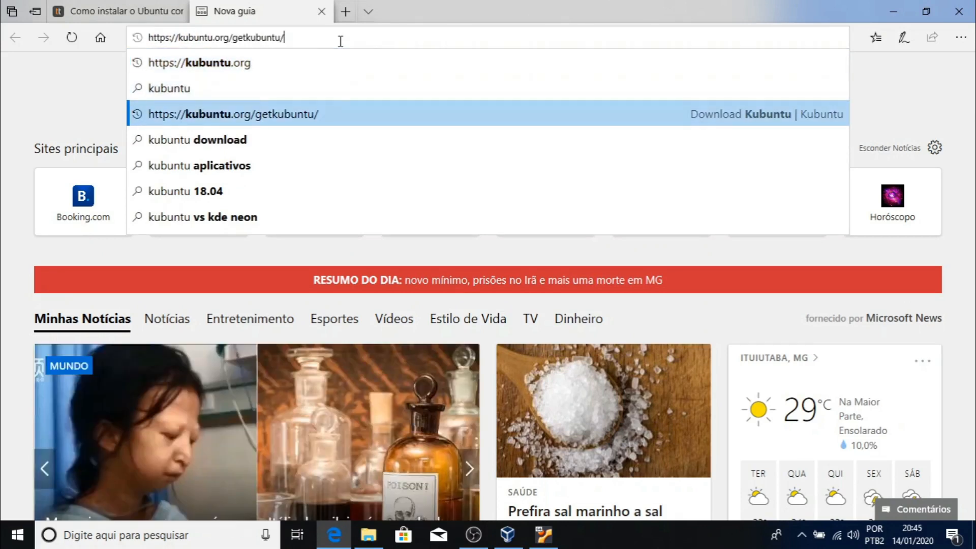
key("Return")
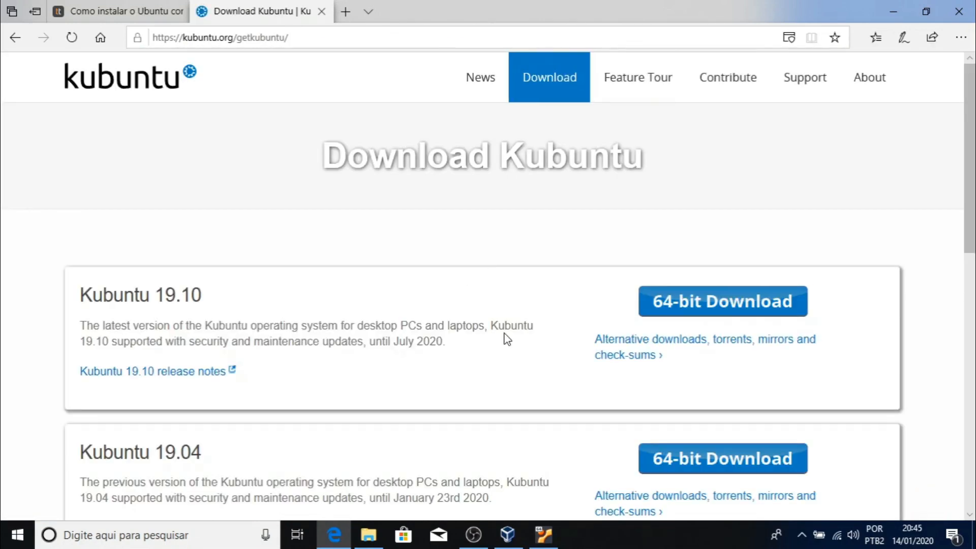
Highlight the Kubuntu 18.04.3 LTS heading and bring the VirtualBox disk file picker forward.
scroll(505, 338, "down", 6)
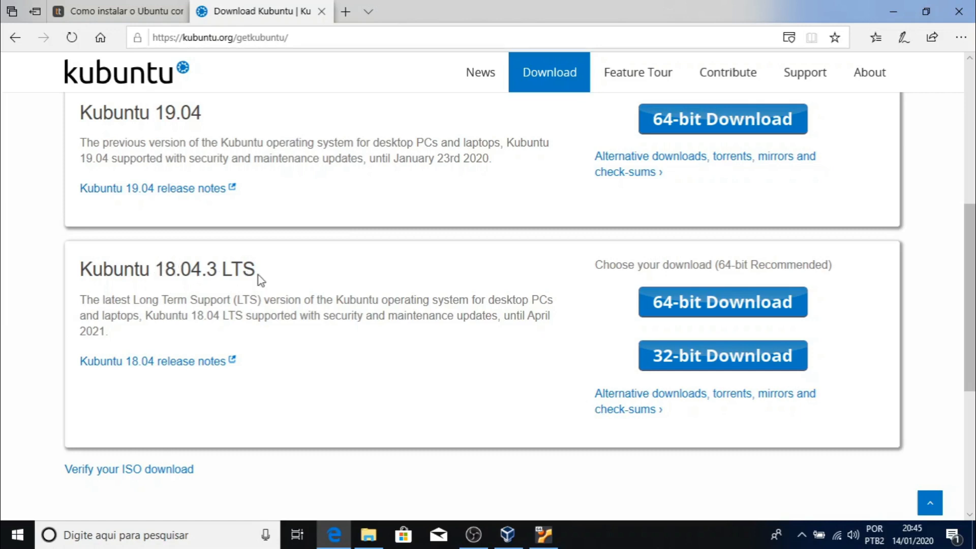
left_click_drag(258, 271, 225, 268)
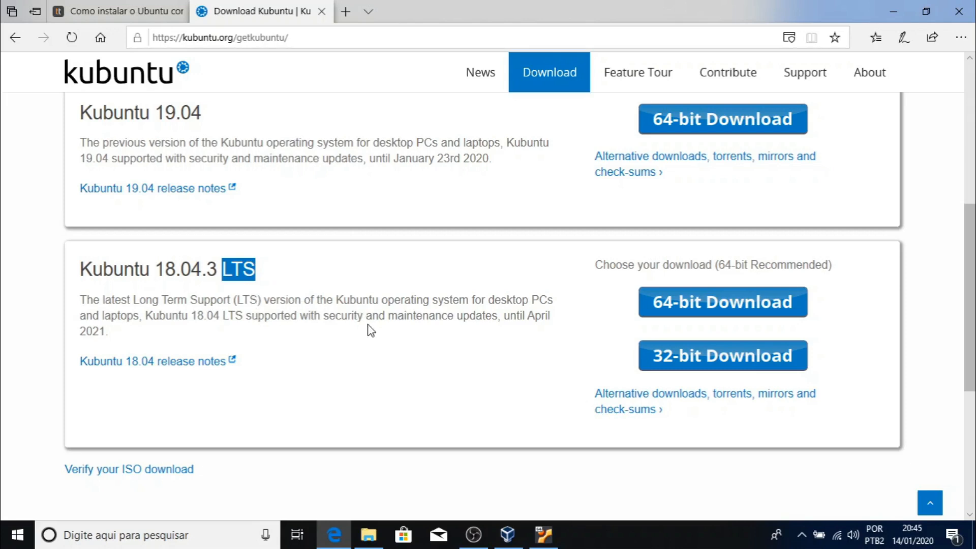
left_click(544, 537)
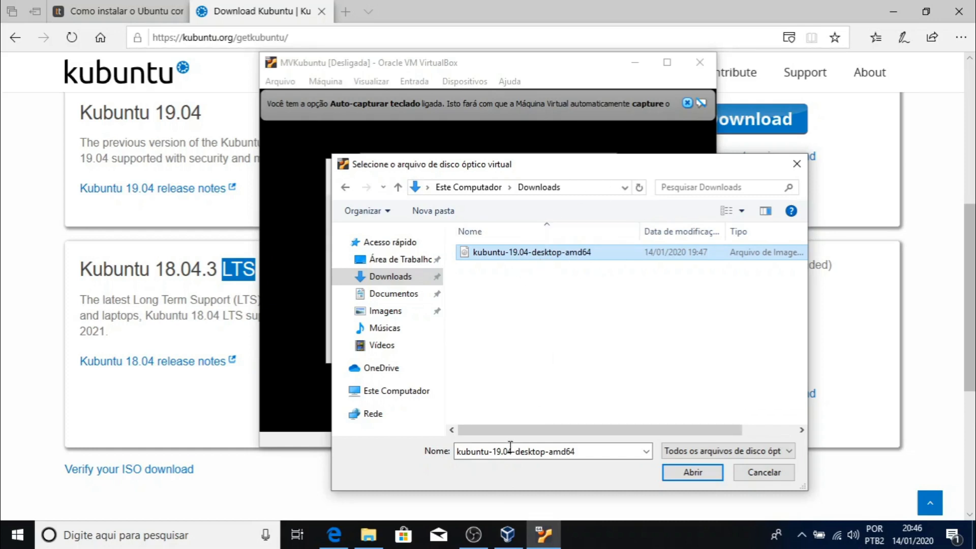
Back in Edge, open the folder holding the finished kubuntu-18.04.3-desktop-amd64 ISO download.
left_click(475, 537)
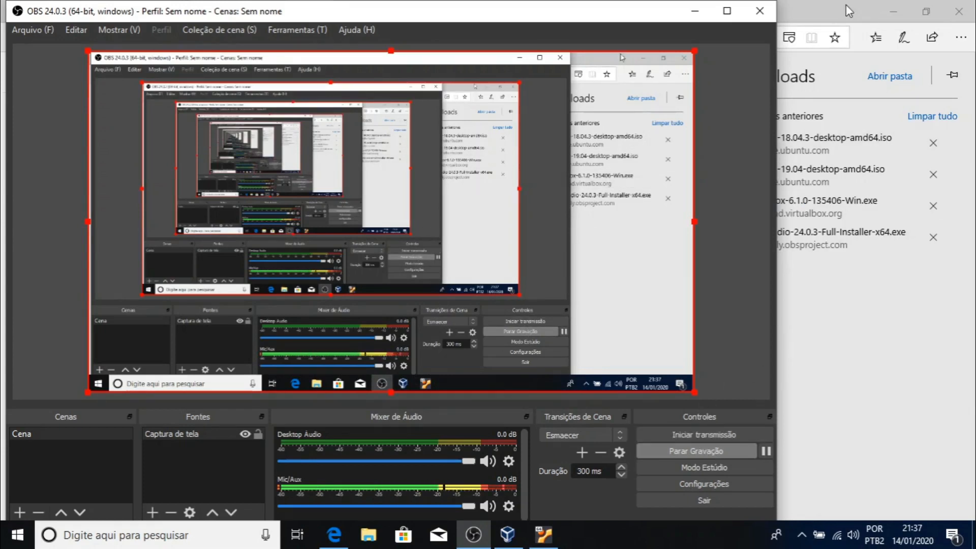
left_click(810, 5)
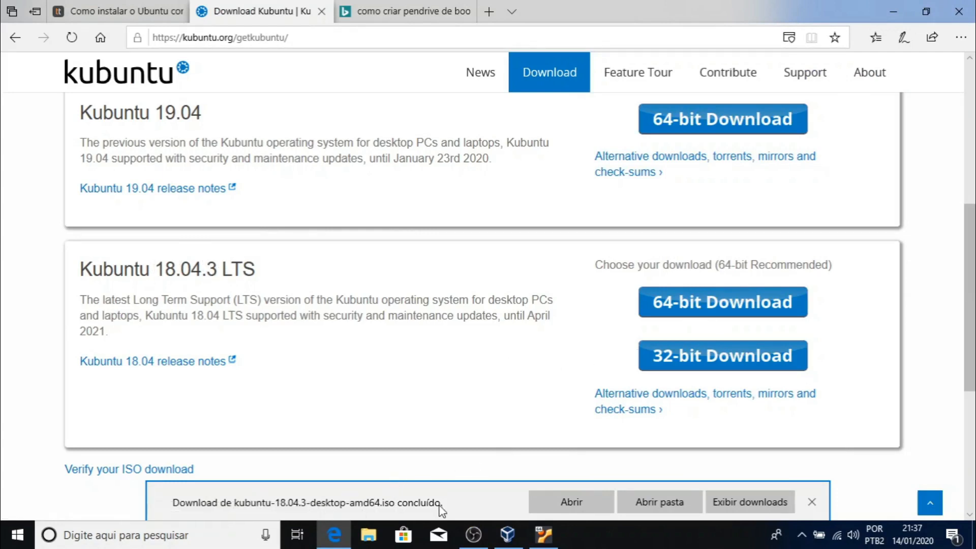
left_click(656, 497)
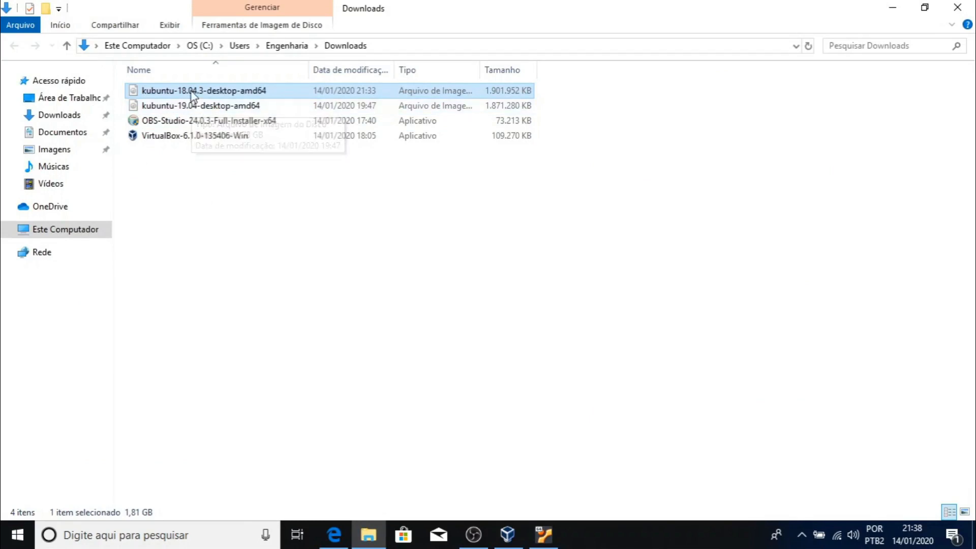
Delete kubuntu-19.04-desktop-amd64 from Downloads, select the 18.04.3 ISO, and return to VirtualBox.
left_click(186, 107)
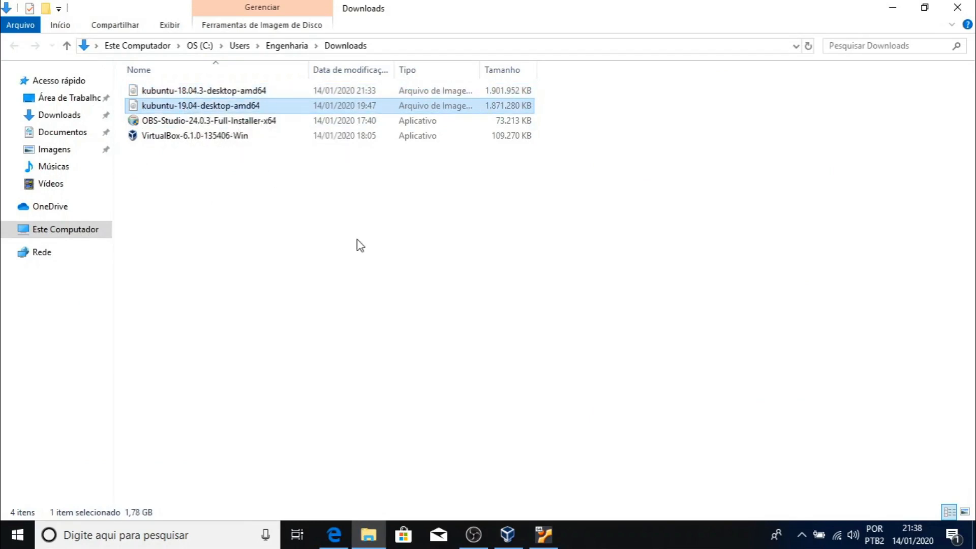
key("Delete")
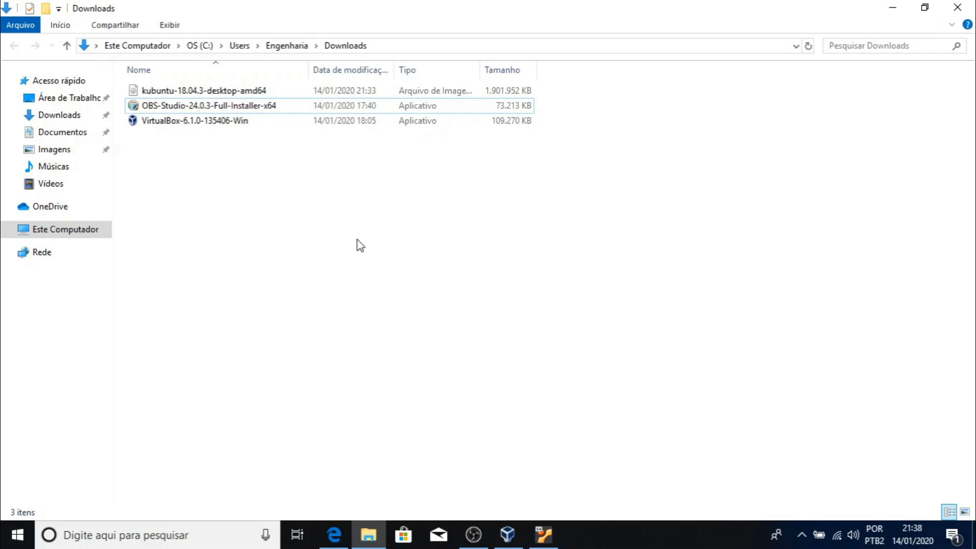
left_click(259, 91)
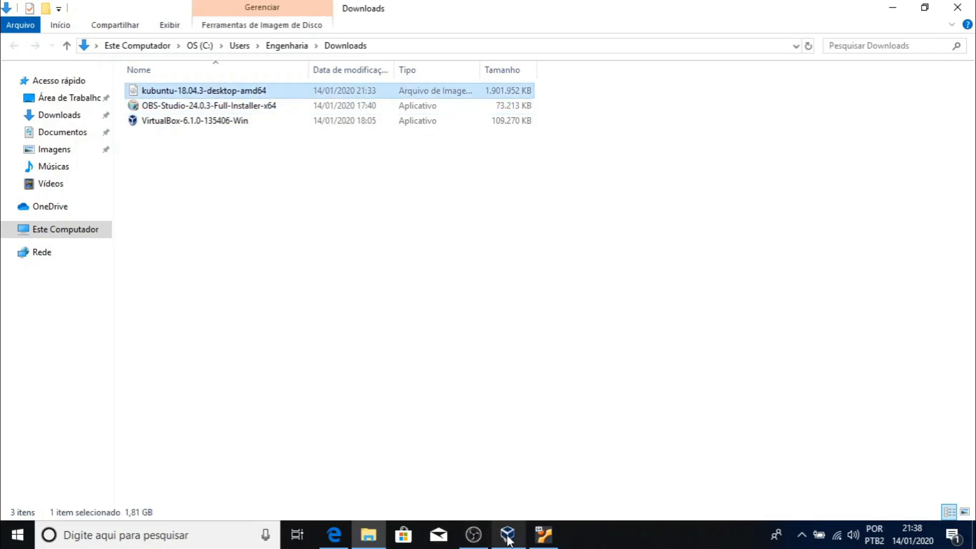
left_click(543, 534)
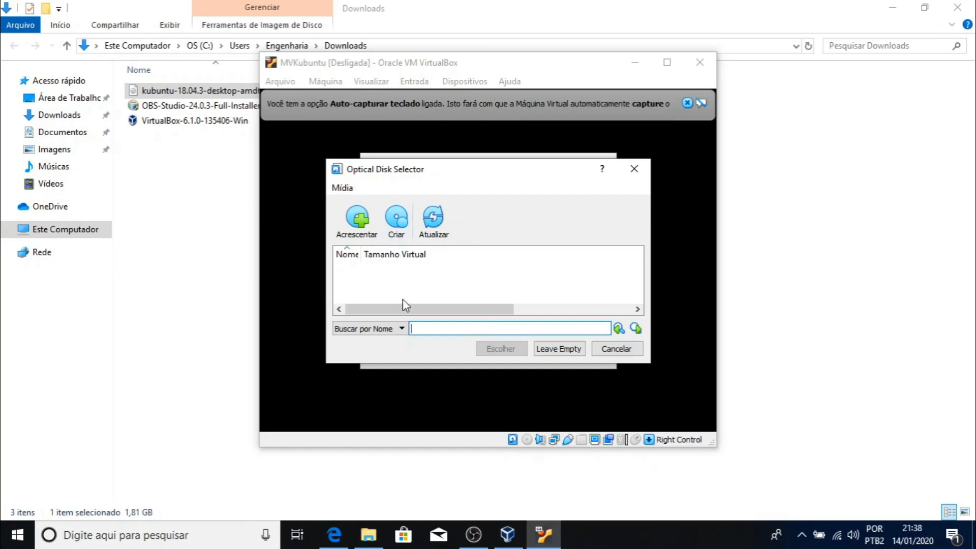
Add kubuntu-18.04.3-desktop-amd64.iso from Downloads in the Optical Disk Selector and choose it as boot disk.
left_click(519, 330)
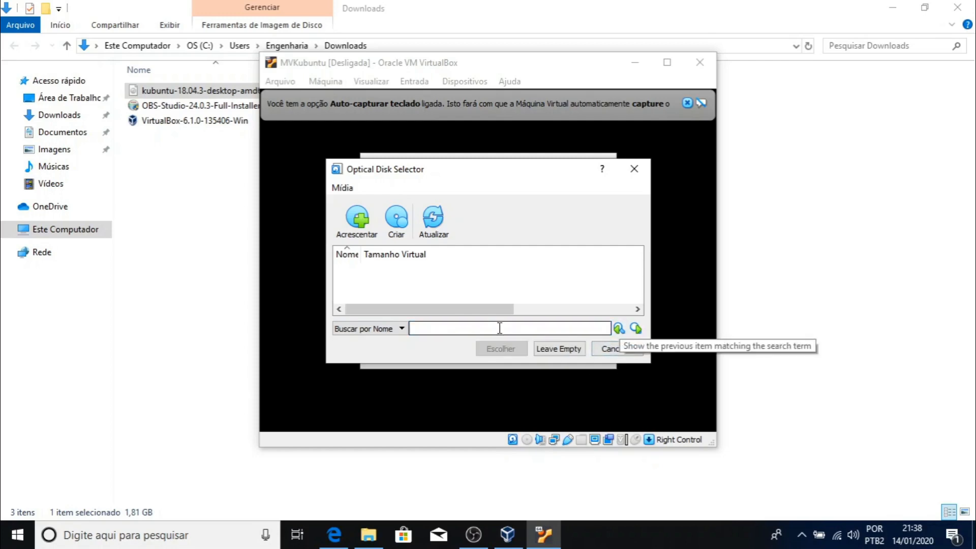
left_click(358, 228)
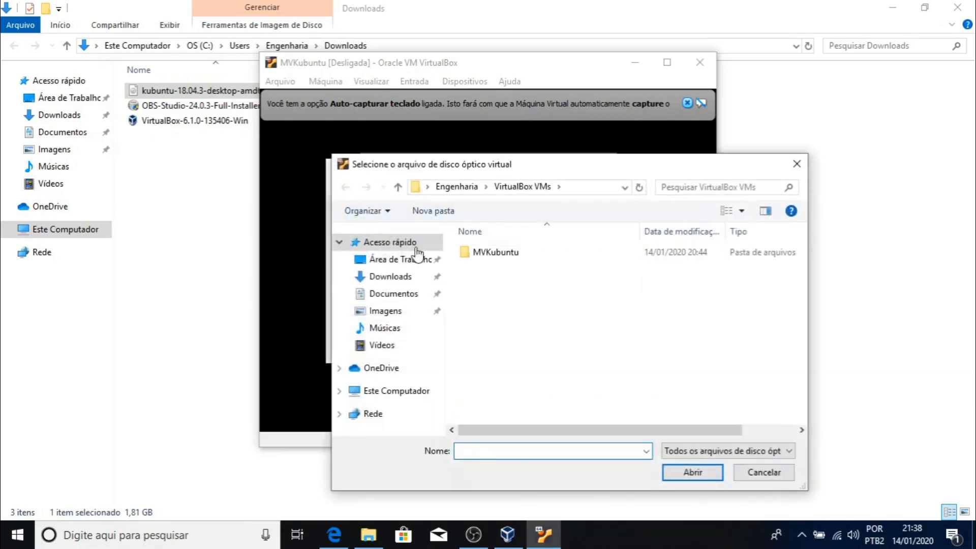
left_click(401, 278)
left_click(493, 253)
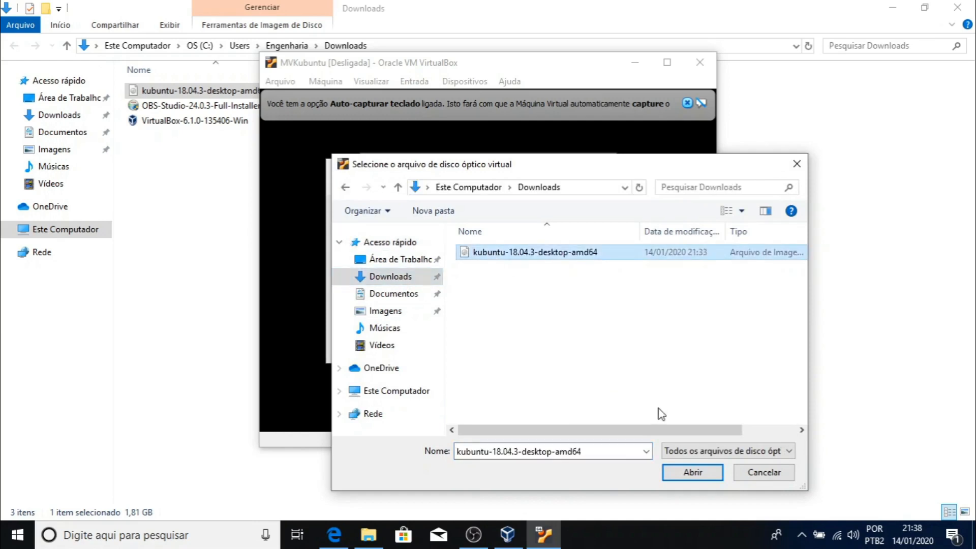
left_click(692, 472)
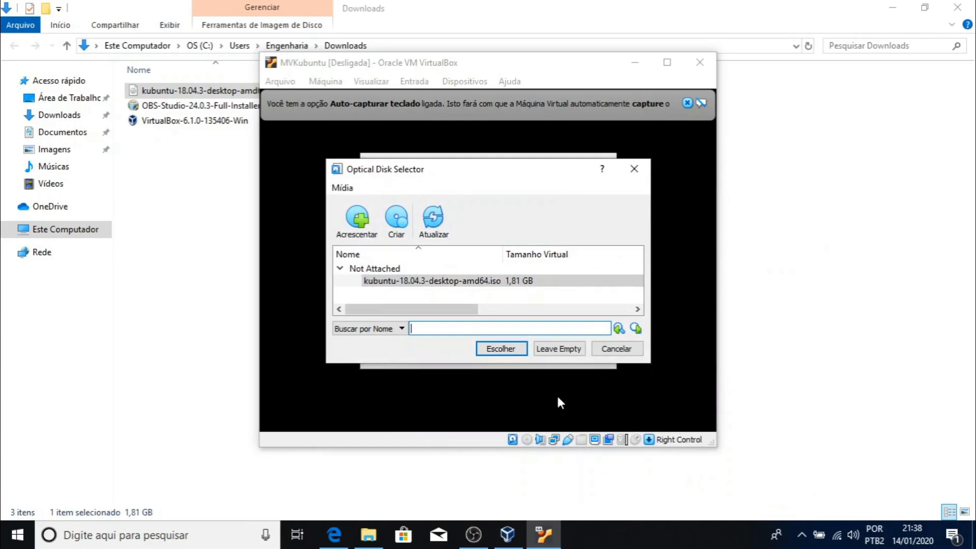
left_click(513, 349)
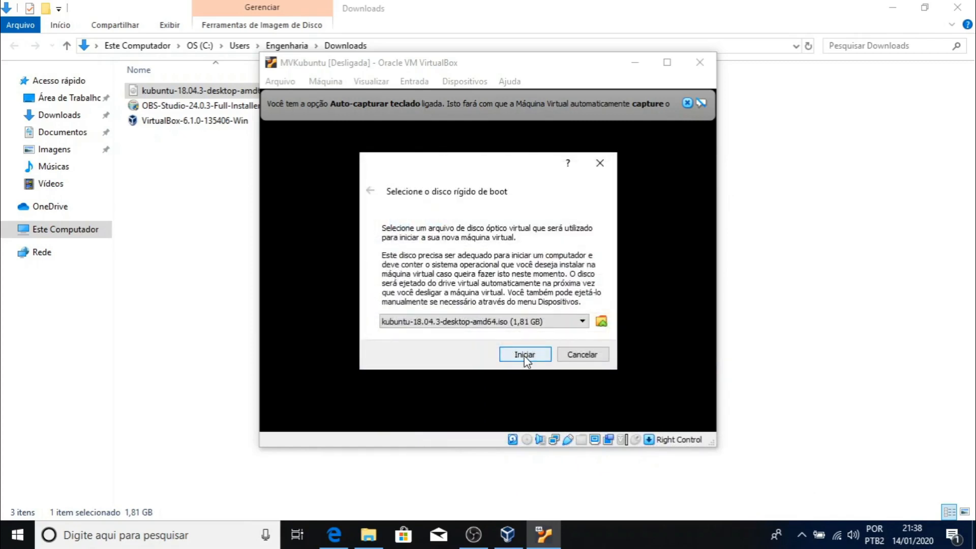
Boot MVKubuntu from the ISO, dismiss the keyboard and mouse notices, and maximise the VM window.
left_click(524, 355)
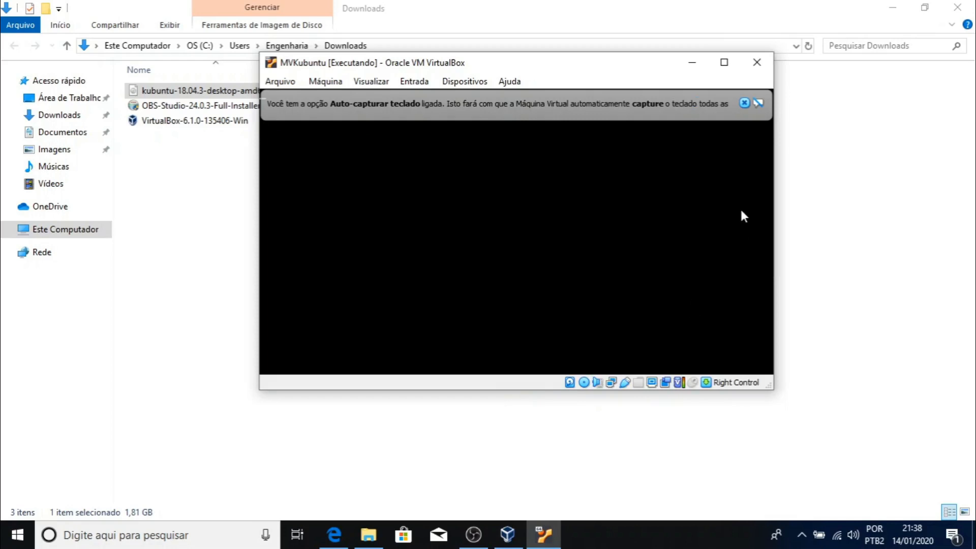
left_click(744, 105)
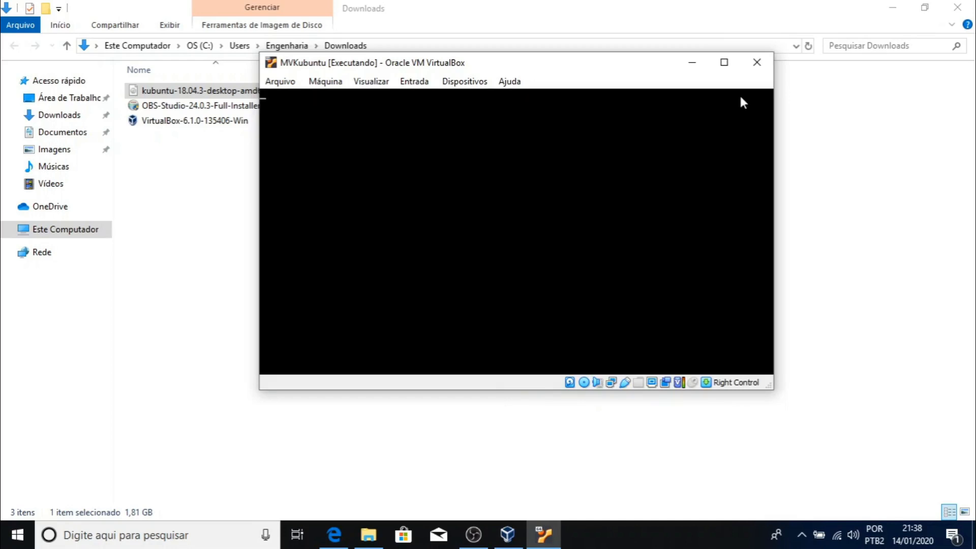
left_click(724, 64)
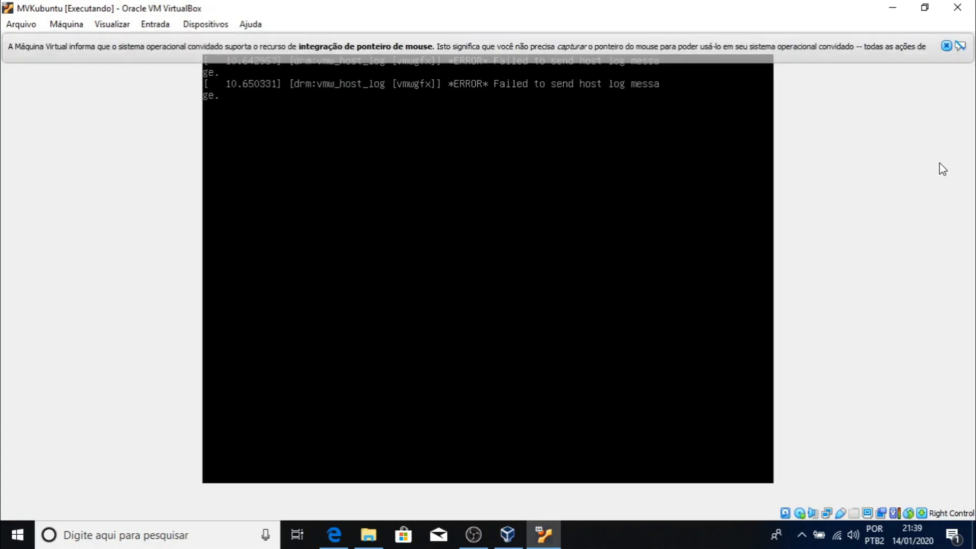
left_click(946, 46)
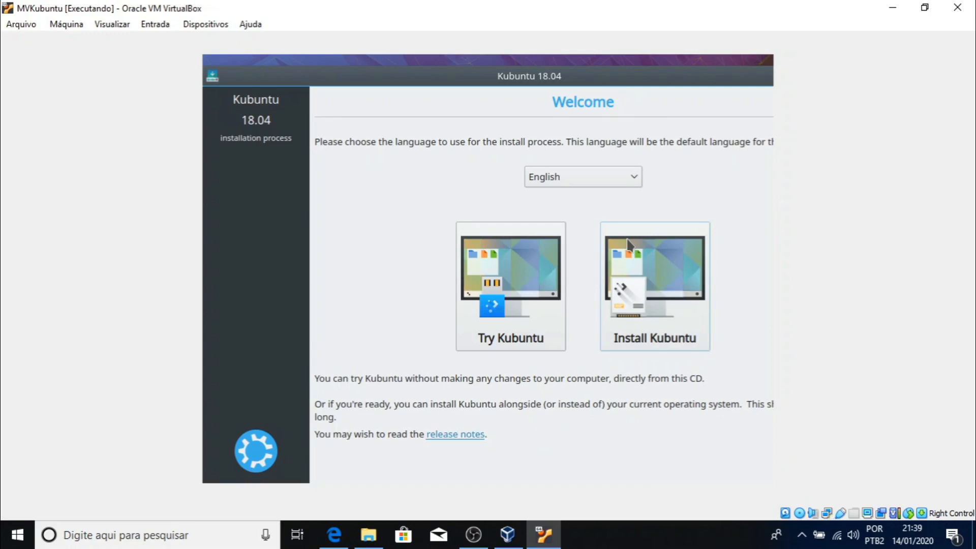
Choose Português do Brasil as installer language and start 'Experimentar o Kubuntu'.
left_click(593, 182)
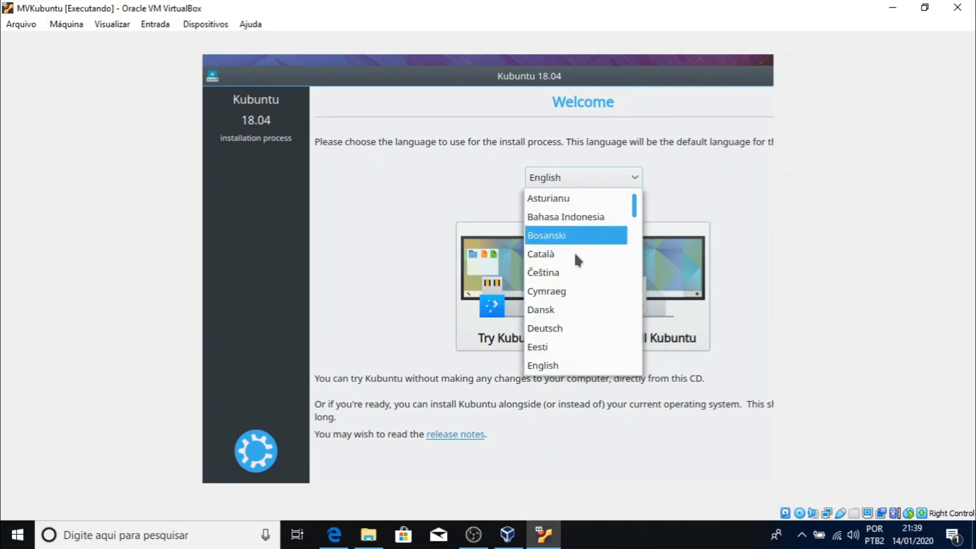
scroll(571, 296, "down", 3)
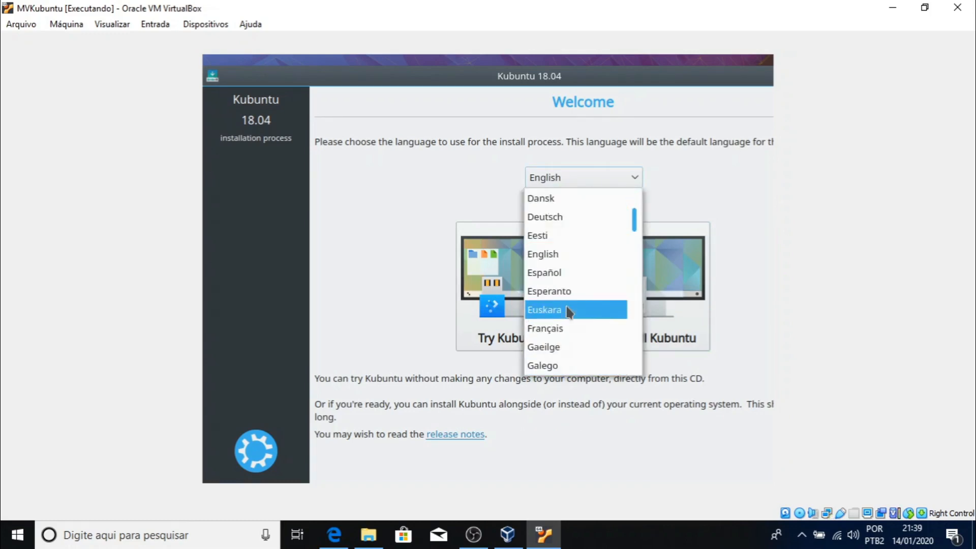
scroll(565, 316, "down", 5)
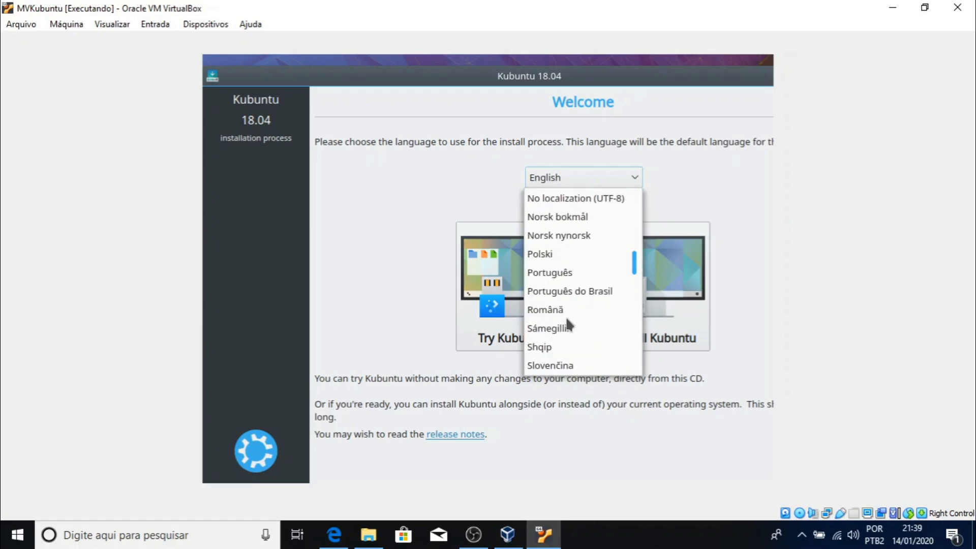
left_click(576, 294)
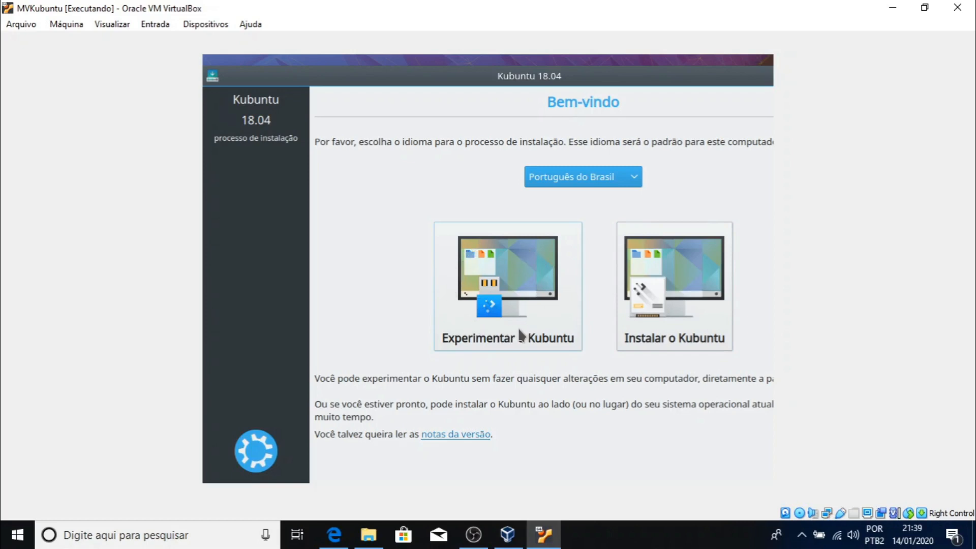
left_click(532, 305)
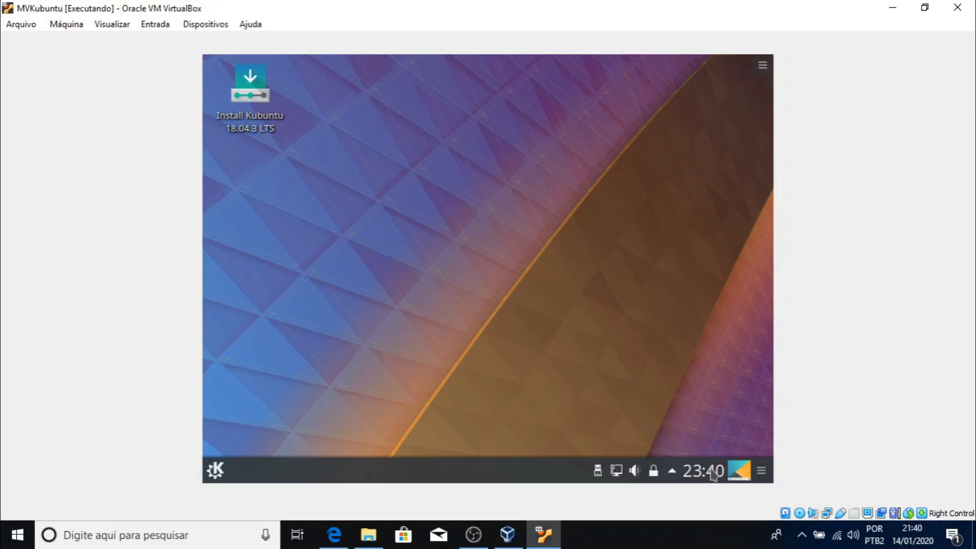
Open the K application launcher on the Kubuntu live desktop.
left_click(217, 470)
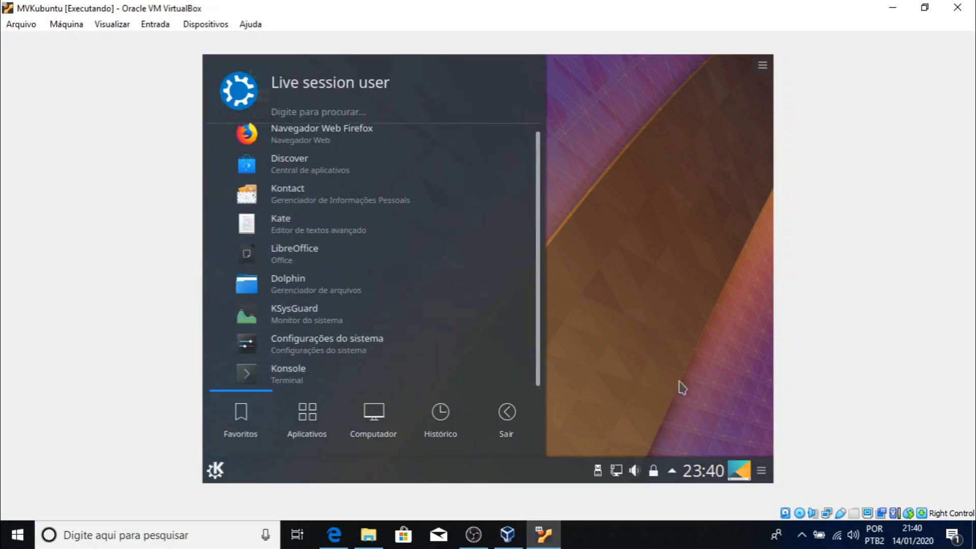
Close the launcher and run the Install Kubuntu 18.04.3 LTS desktop icon.
mouse_move(374, 428)
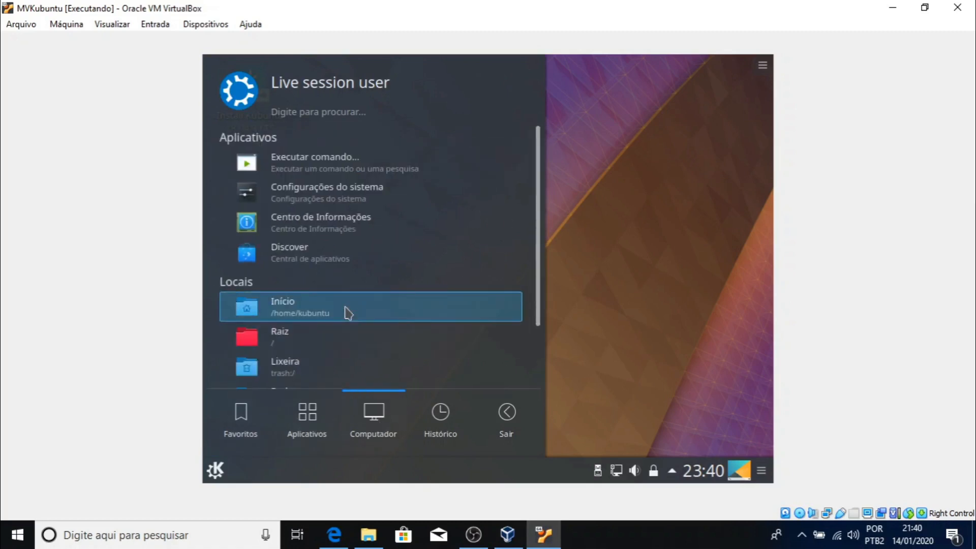
left_click(701, 356)
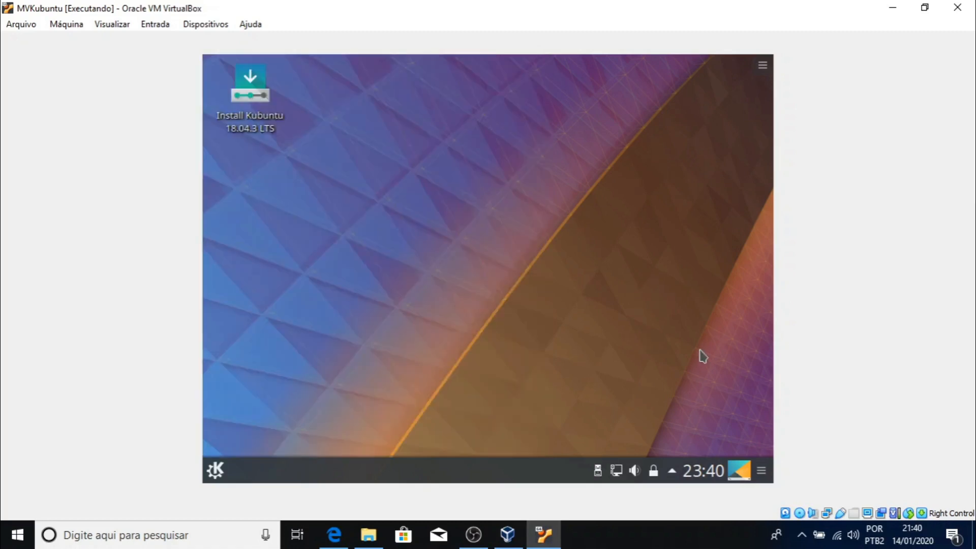
left_click(258, 120)
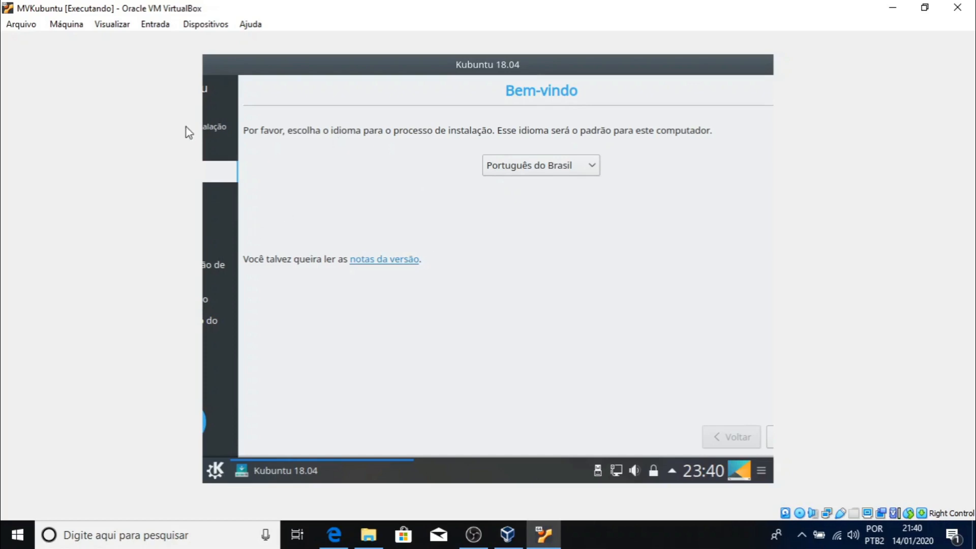
Switch the VM to full screen via Visualizar > Modo Tela Cheia, then open the application launcher.
left_click(112, 25)
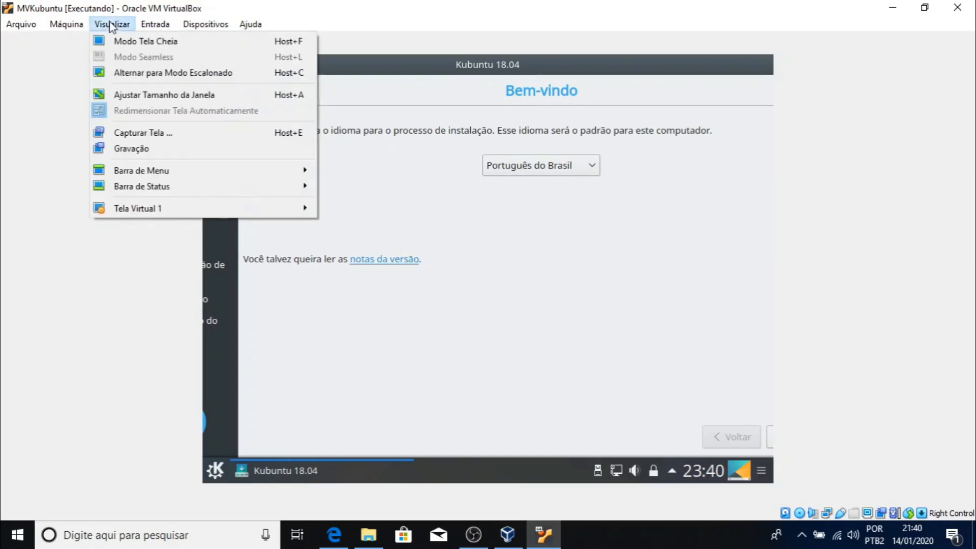
left_click(123, 41)
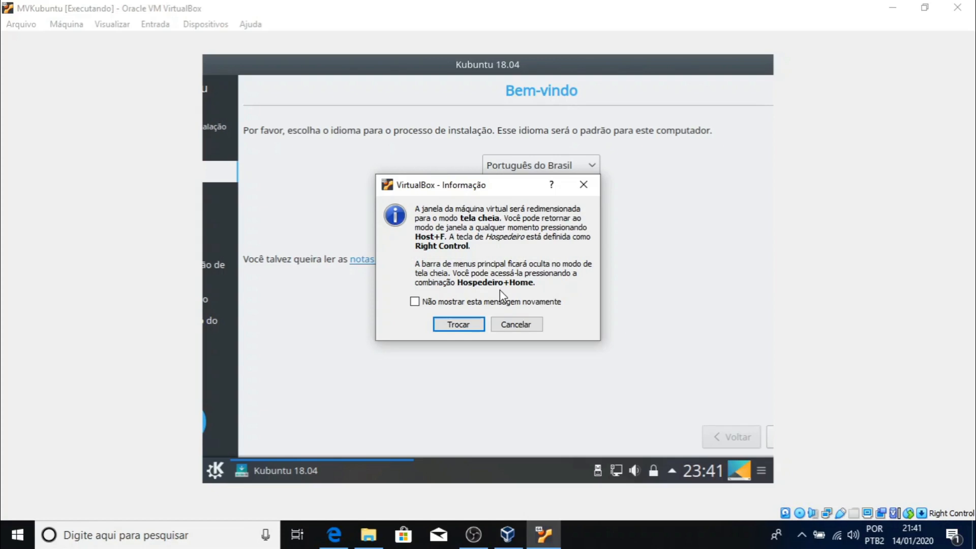
left_click(475, 325)
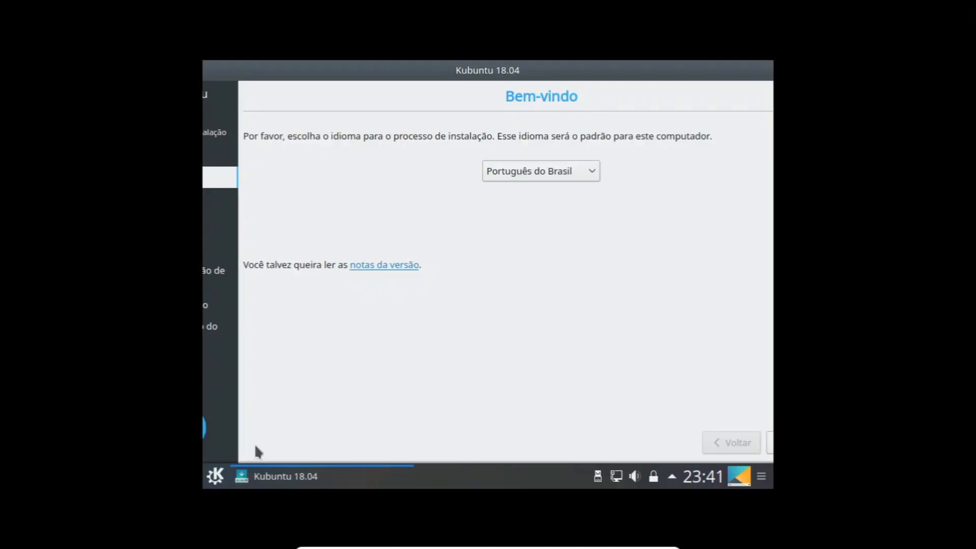
left_click(217, 476)
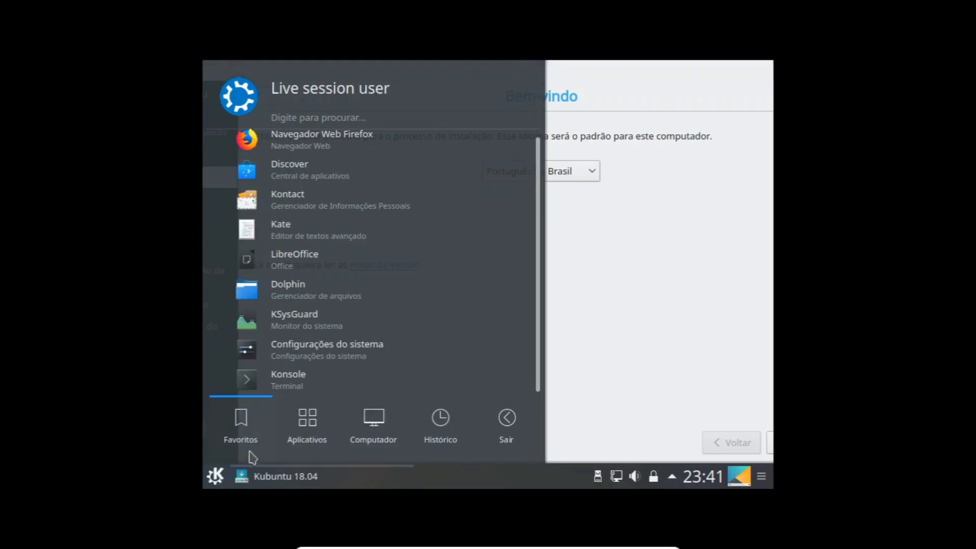
In System Settings' Tela e monitor page, apply a 1360x768 resolution and close the settings.
mouse_move(305, 424)
mouse_move(240, 422)
left_click(273, 352)
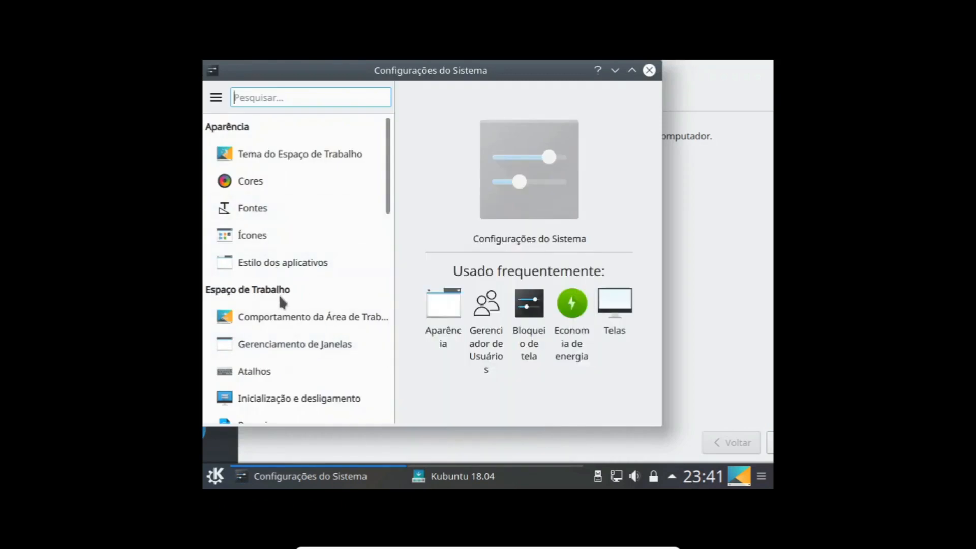
left_click_drag(386, 195, 376, 362)
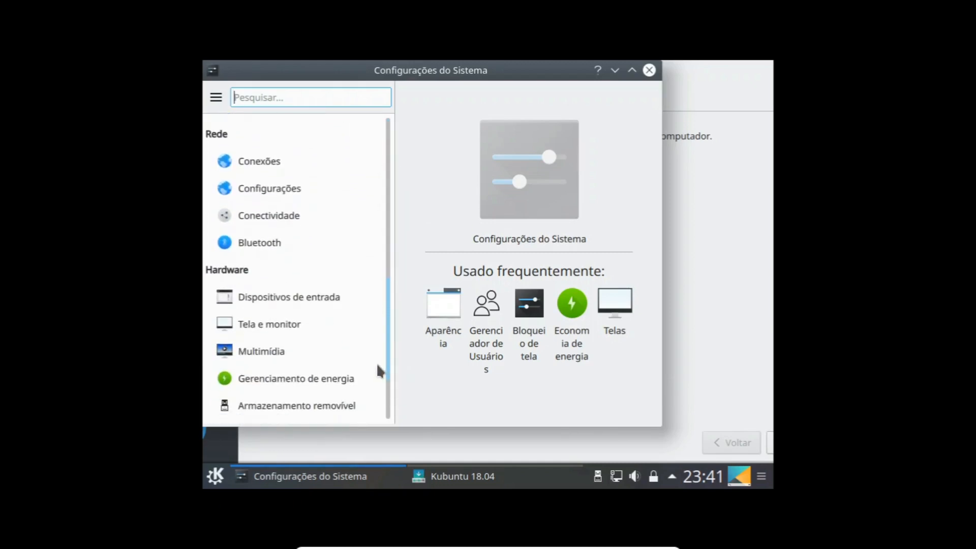
left_click(290, 326)
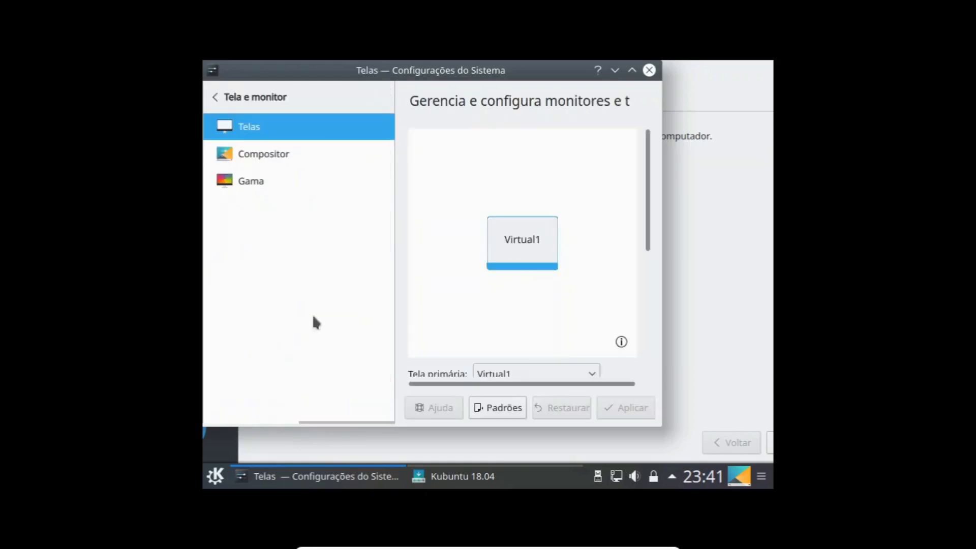
left_click(632, 70)
scroll(657, 342, "down", 3)
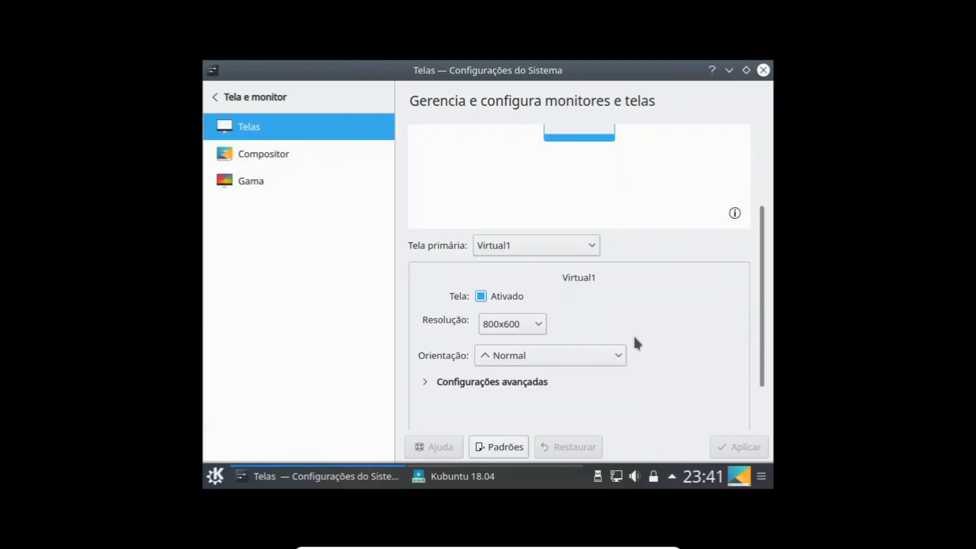
left_click(529, 328)
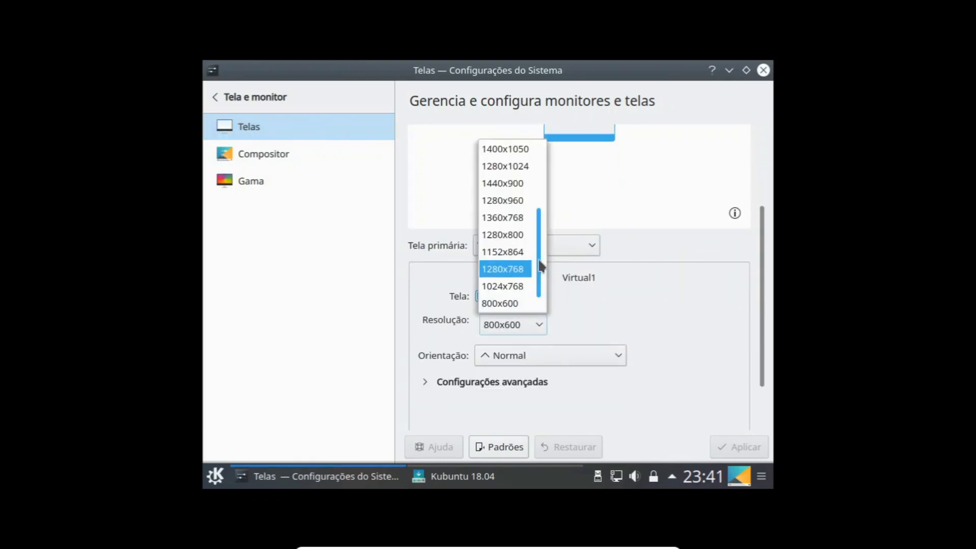
left_click(520, 217)
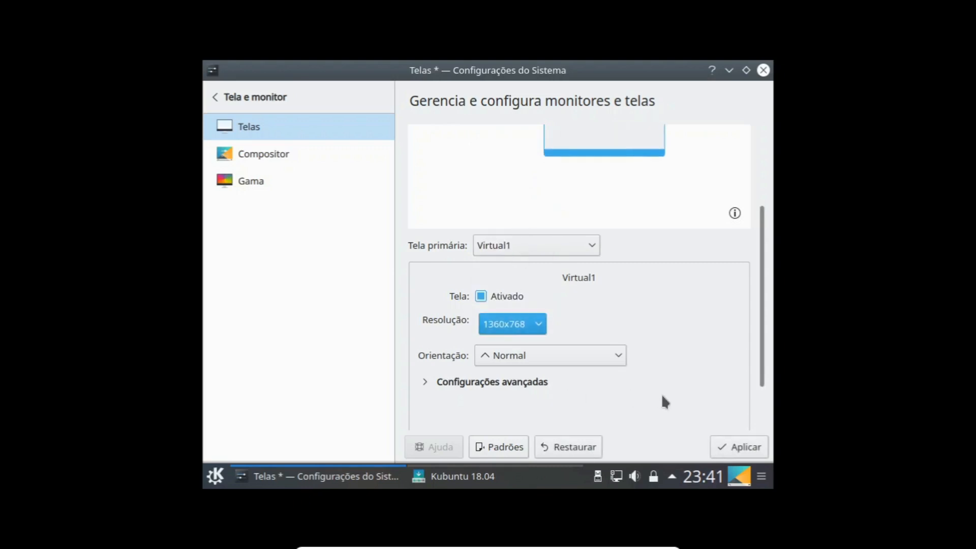
left_click(734, 450)
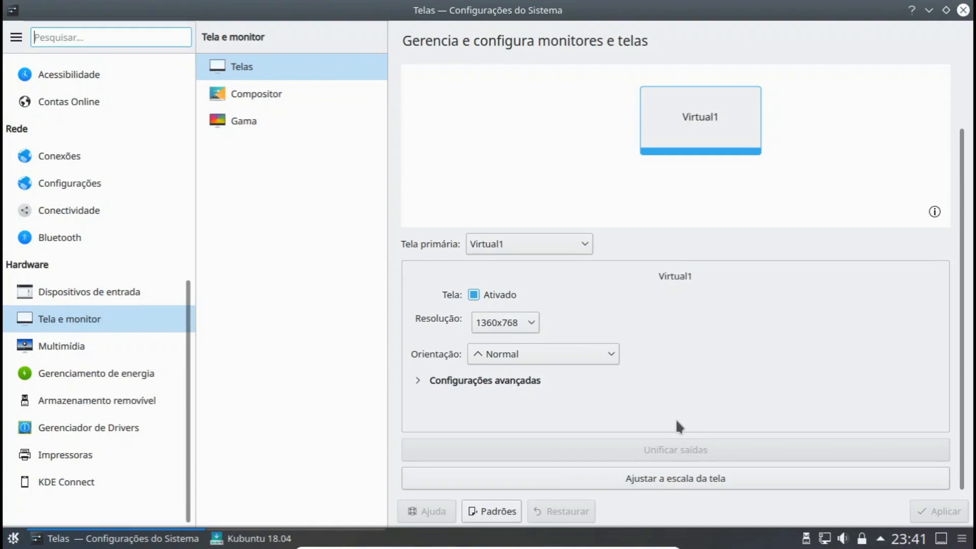
left_click(963, 11)
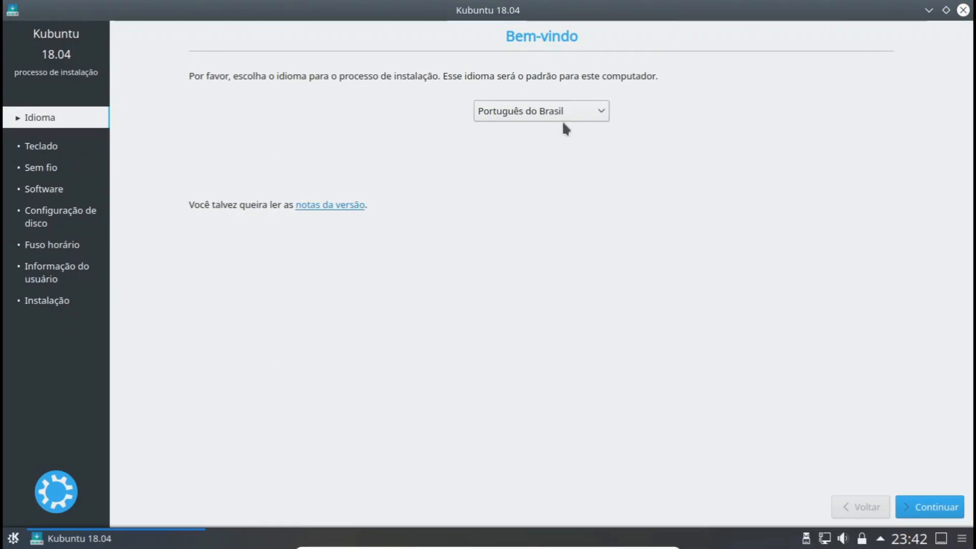
Accept Português do Brasil and keep Português (Brasil) as keyboard layout and variant.
left_click(937, 504)
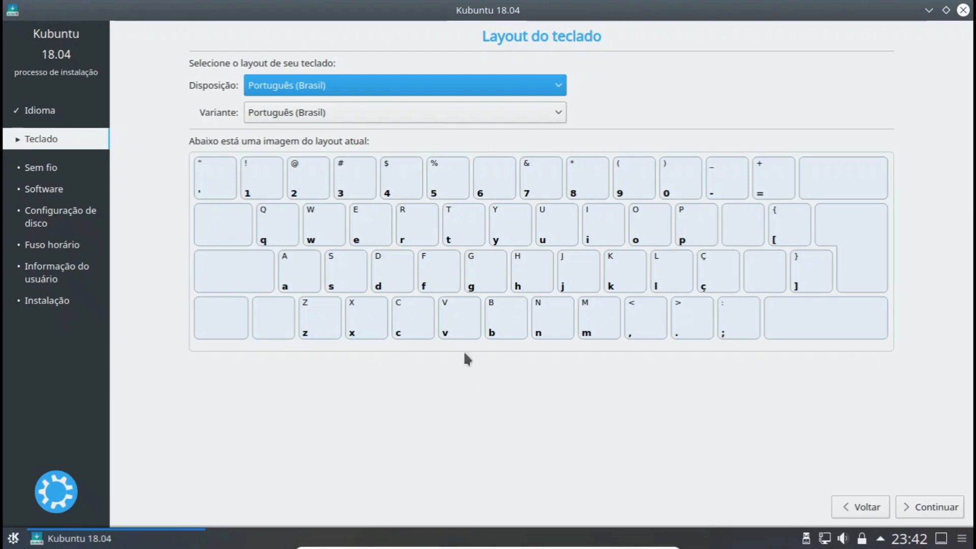
left_click(560, 87)
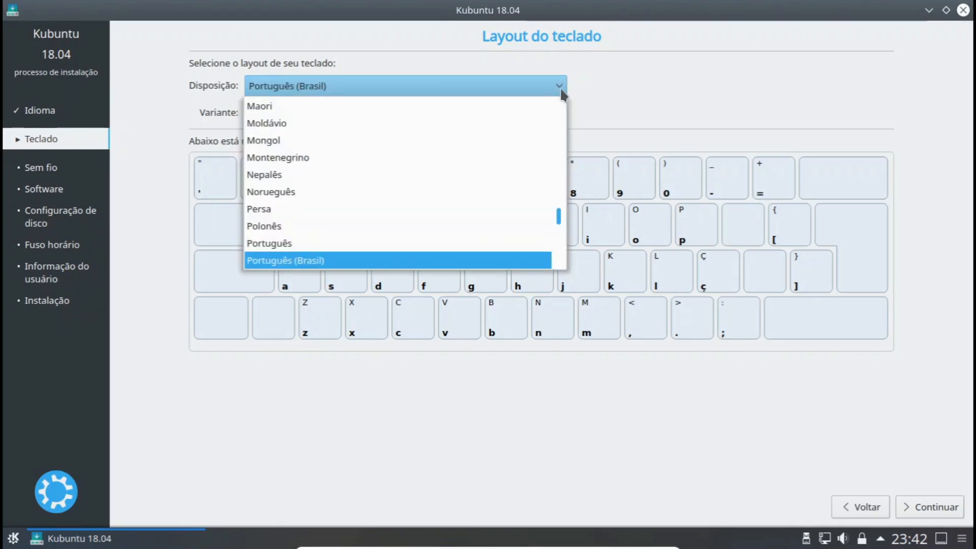
left_click(560, 87)
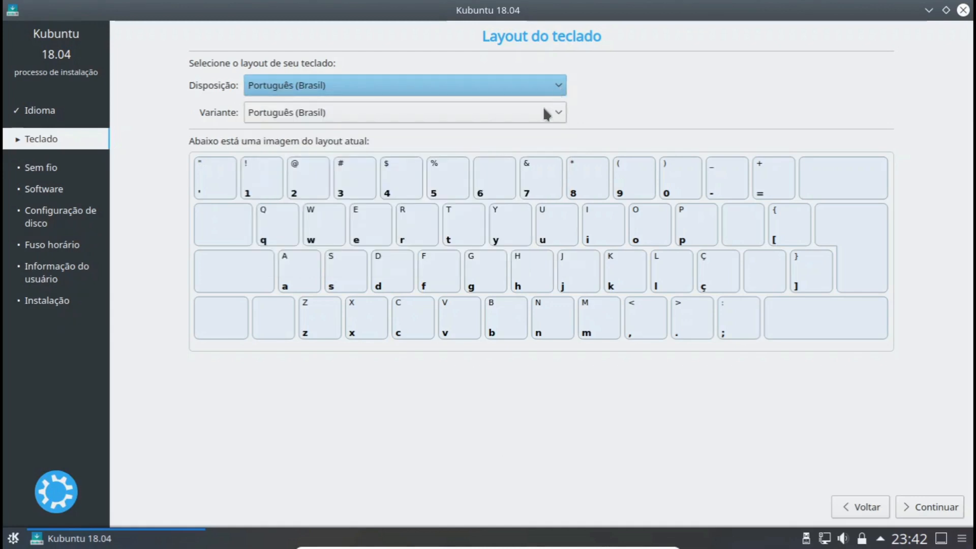
left_click(545, 119)
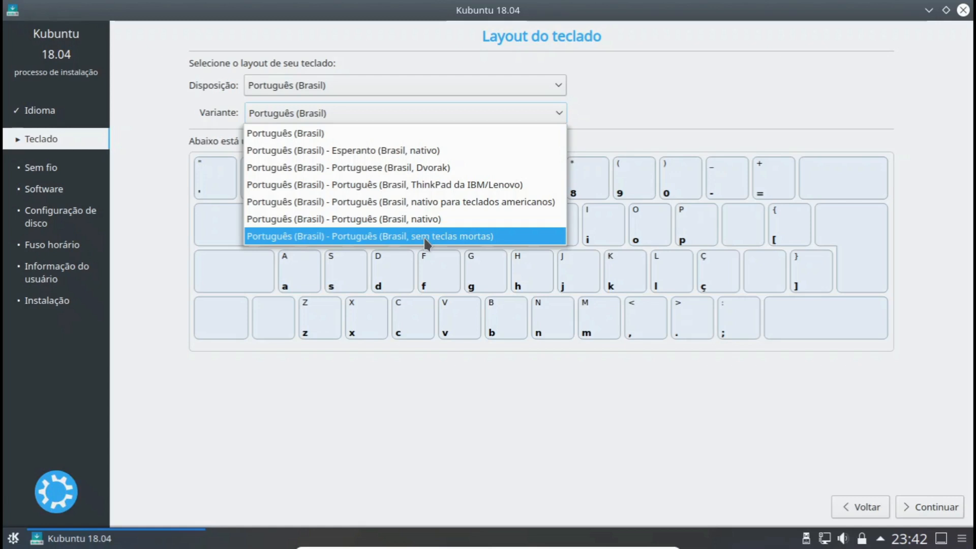
left_click(318, 135)
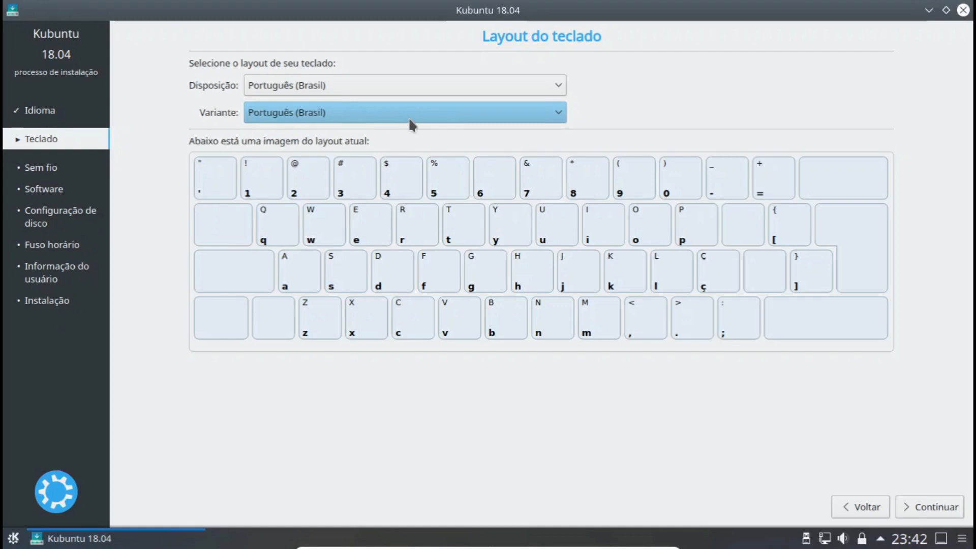
Try the ThinkPad variant, revert to plain Português (Brasil), and continue.
left_click(408, 118)
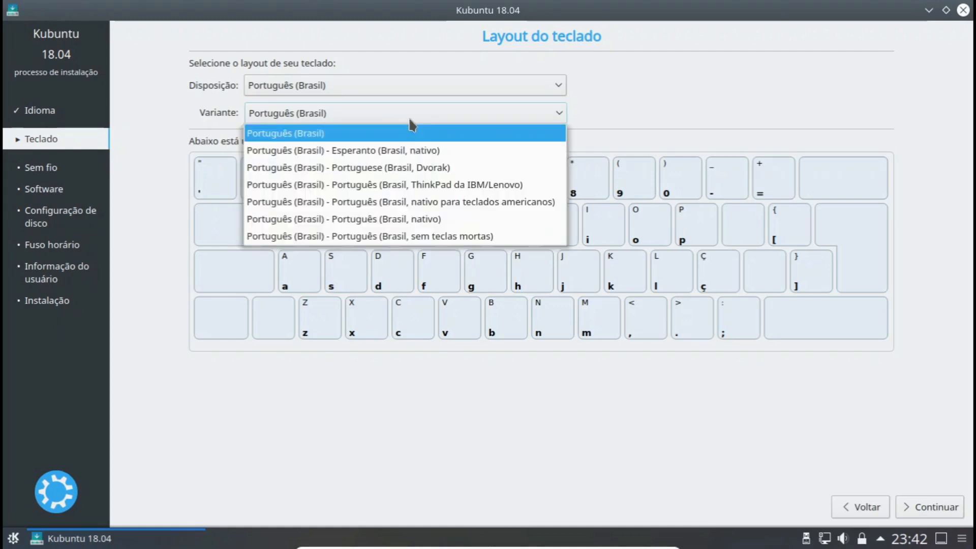
left_click(404, 189)
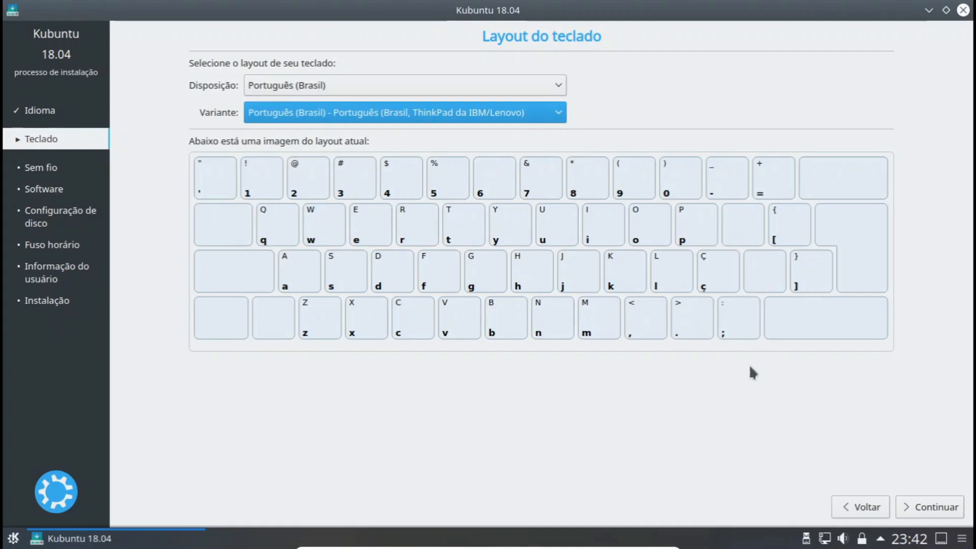
left_click(549, 119)
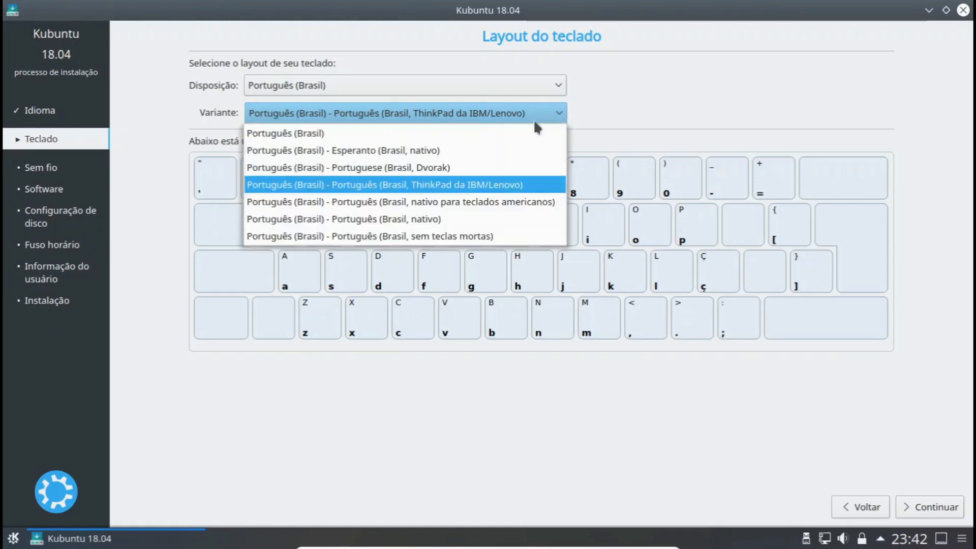
left_click(386, 135)
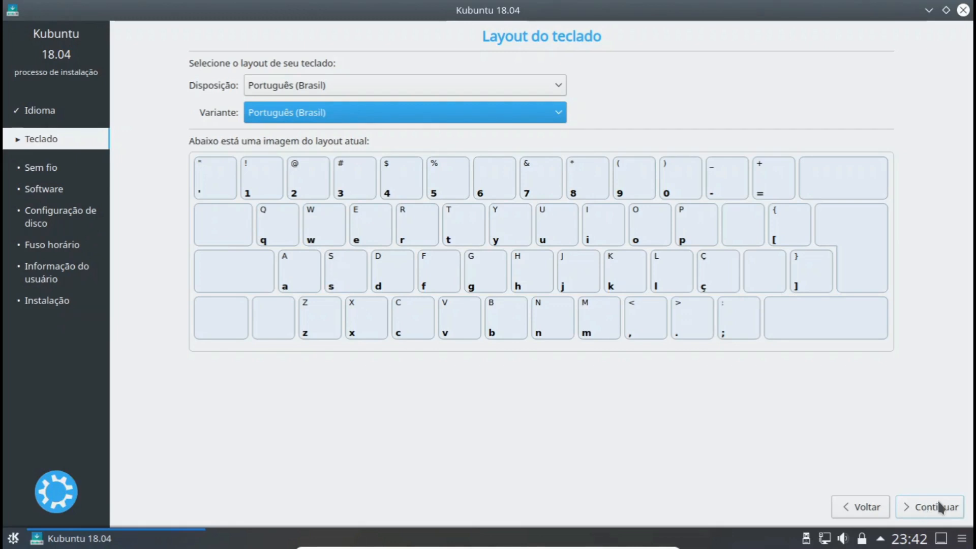
left_click(920, 505)
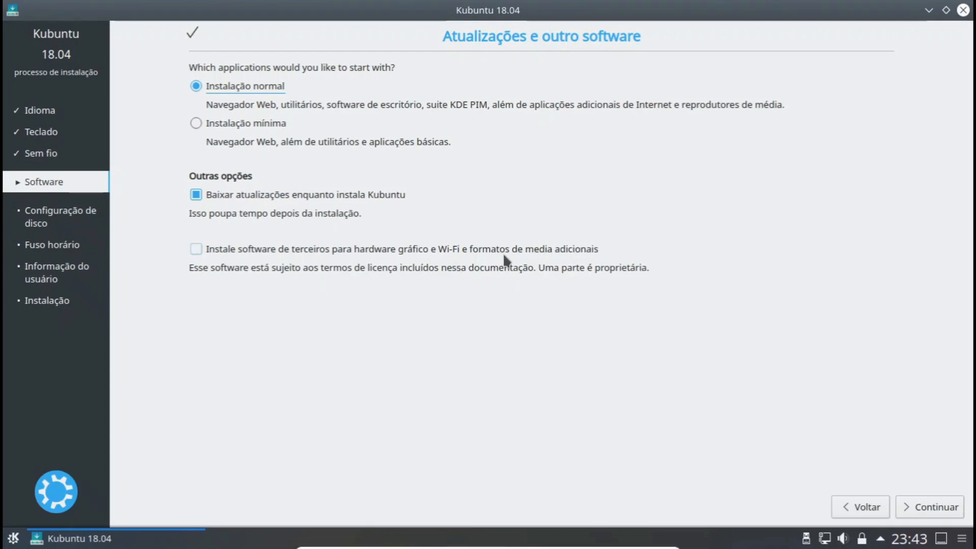
Enable installing third-party graphics, Wi-Fi and media software and move on.
left_click(197, 249)
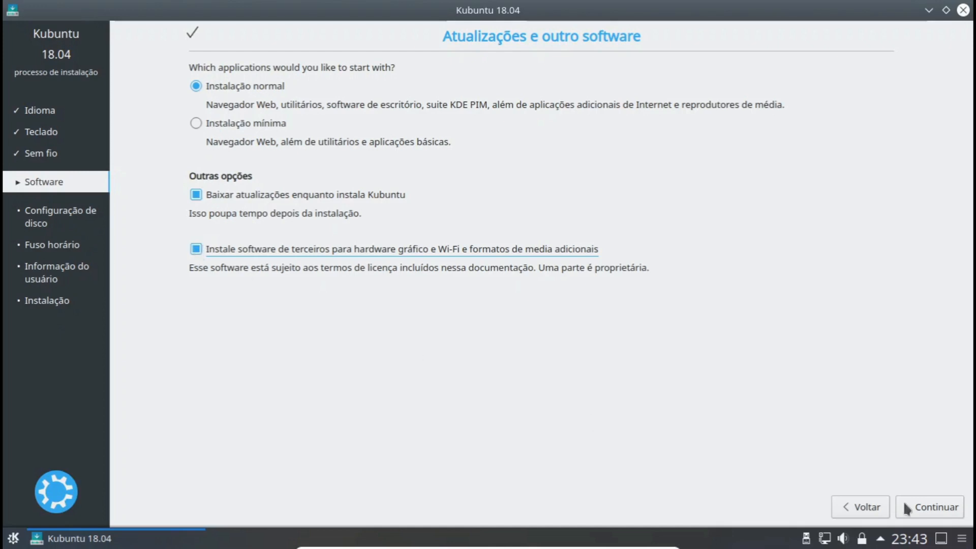
left_click(931, 507)
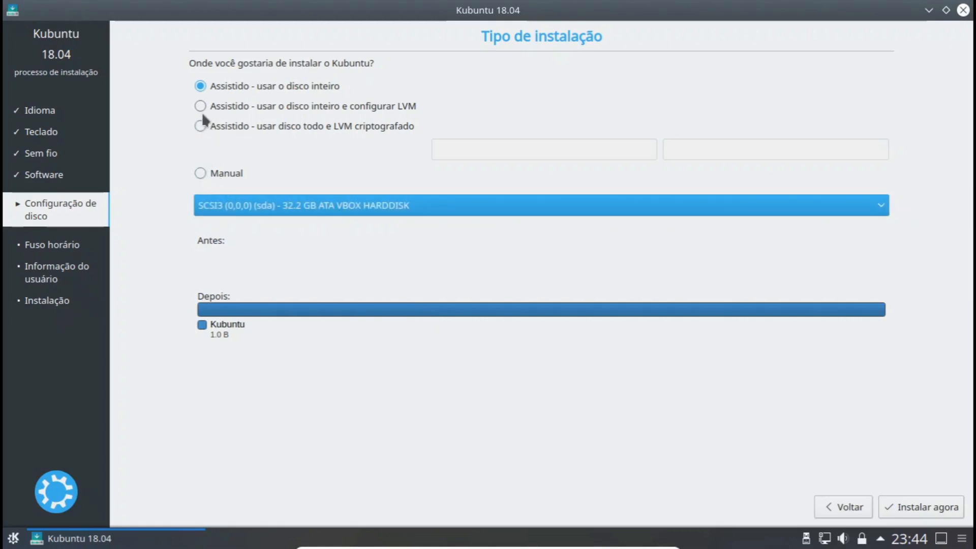
After previewing Manual partitioning, install on the whole disk and confirm writing the ext4 partition.
left_click(200, 173)
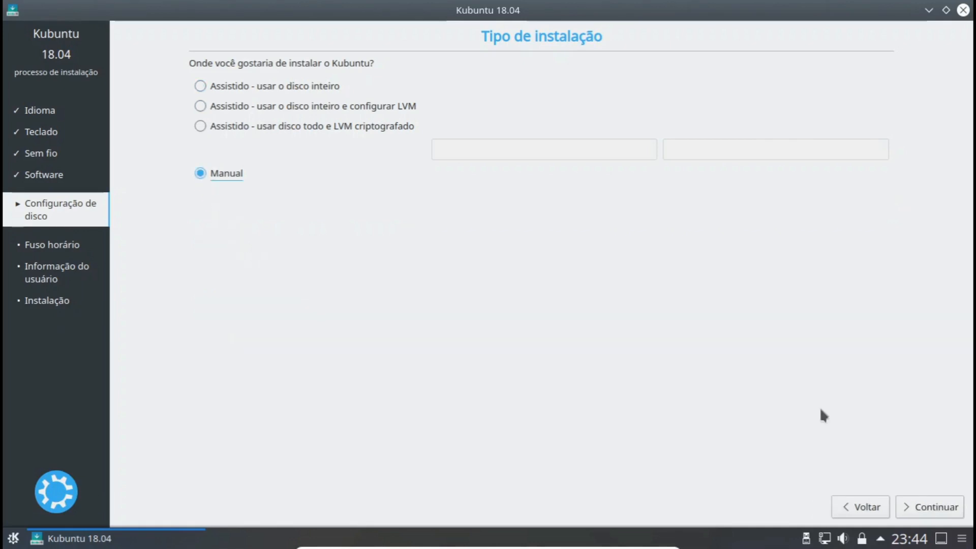
left_click(931, 507)
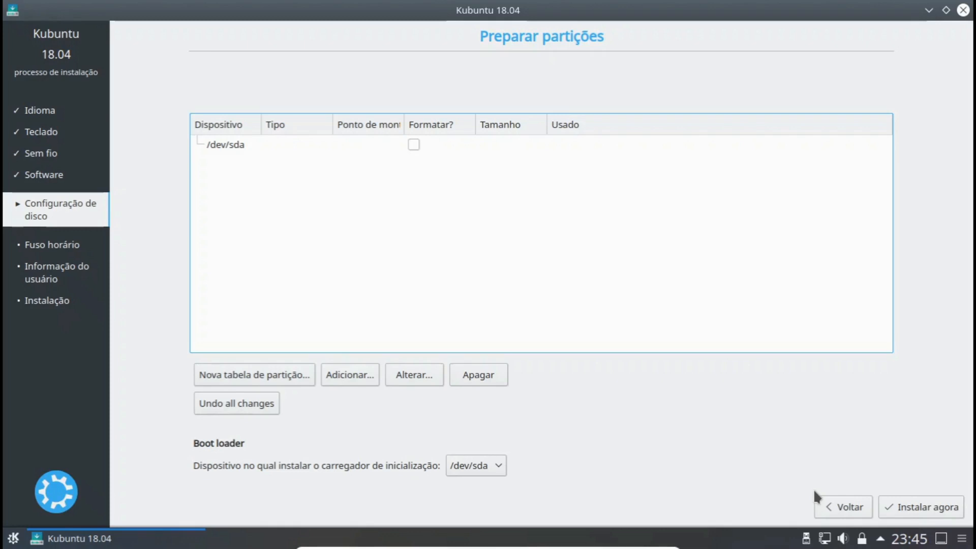
left_click(842, 506)
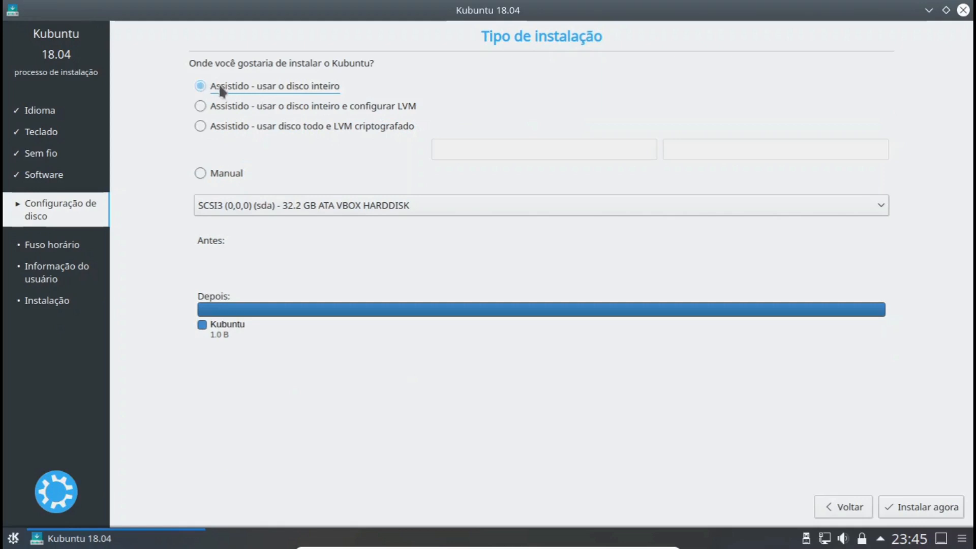
left_click(933, 508)
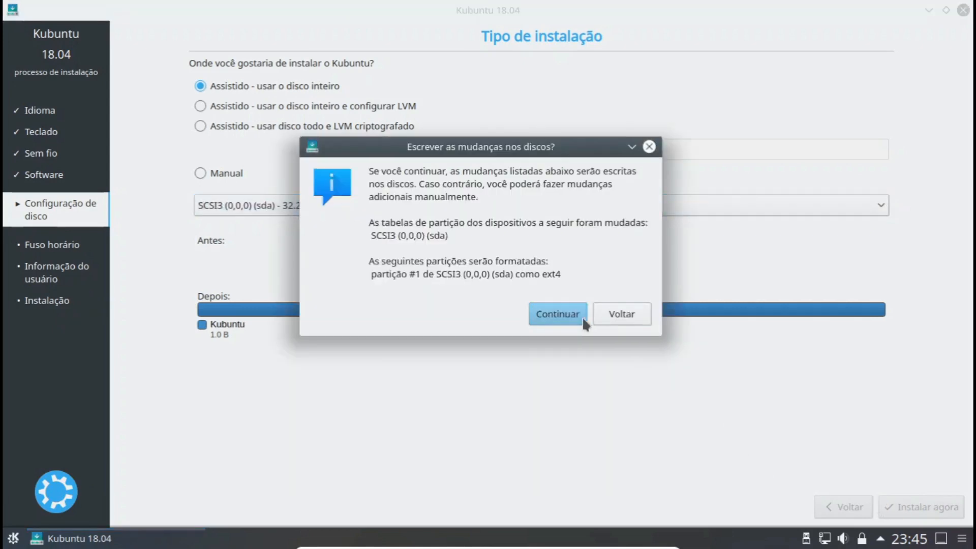
left_click(575, 323)
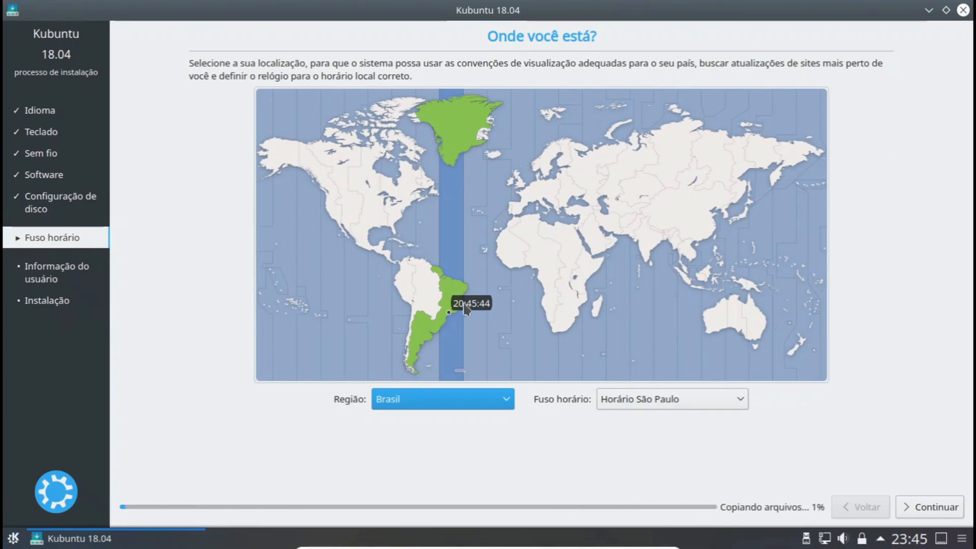
Keep Horário São Paulo as the time zone for Região Brasil and continue.
left_click(660, 398)
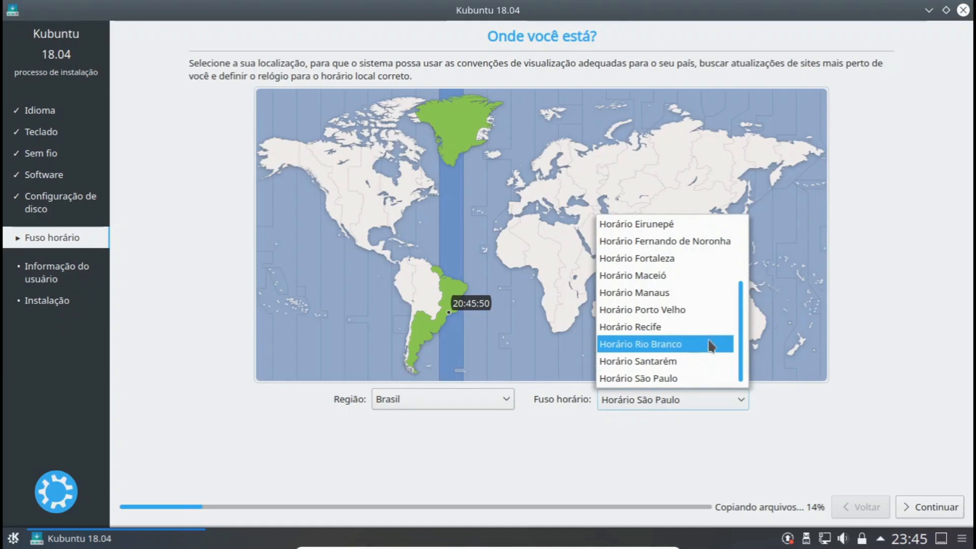
scroll(709, 343, "up", 2)
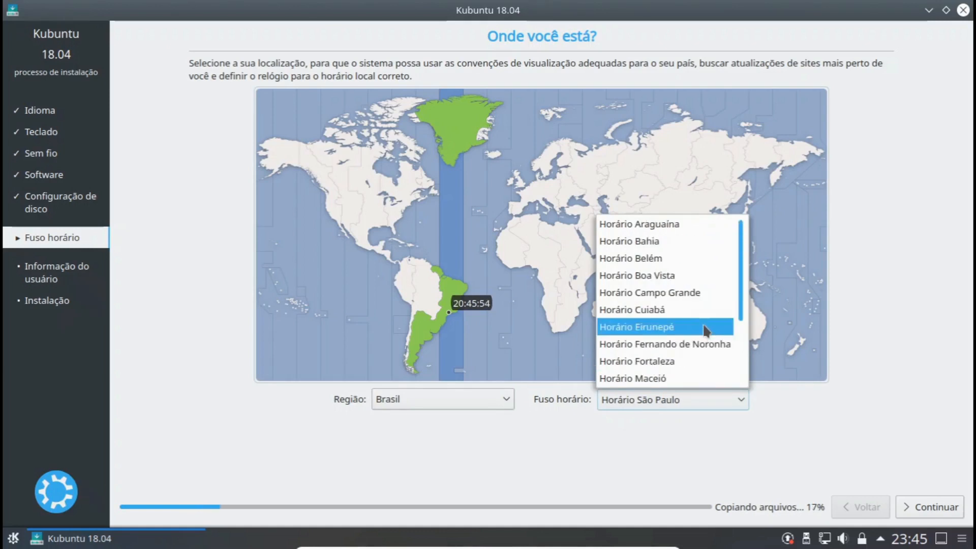
scroll(705, 330, "down", 2)
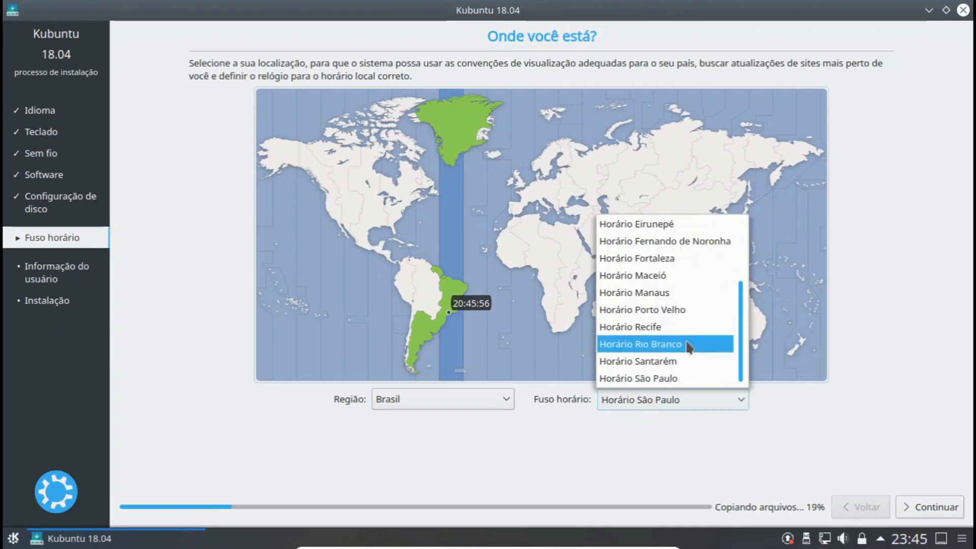
left_click(678, 376)
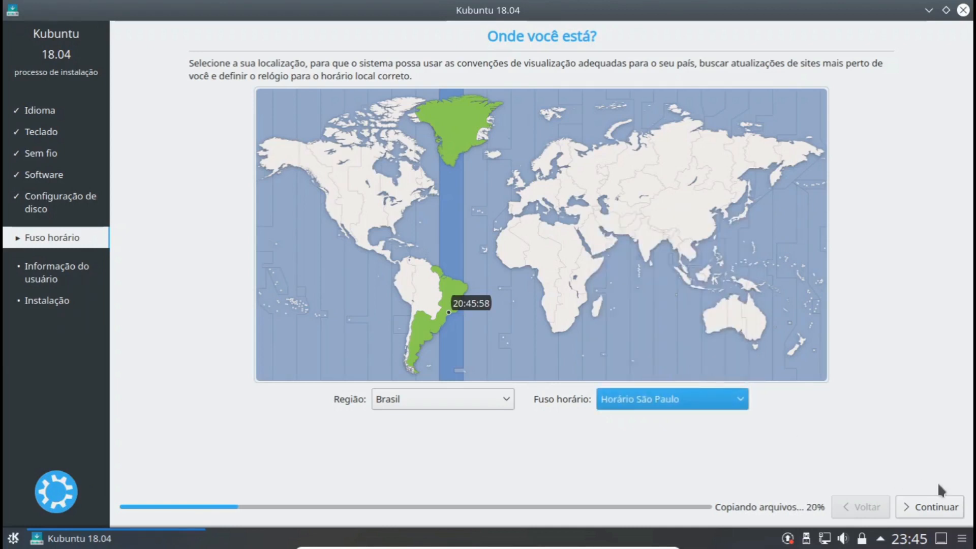
left_click(937, 507)
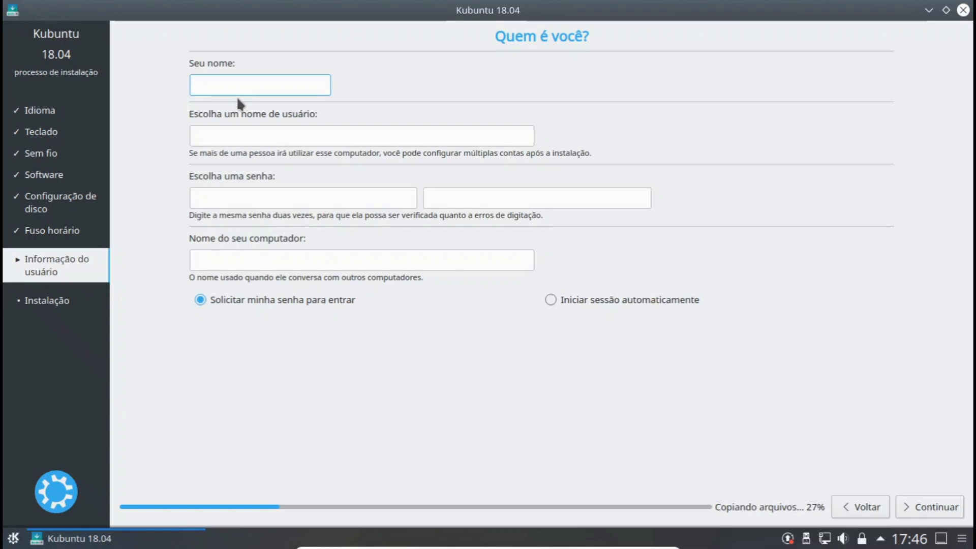
Enter the user's full name and a password twice, enable automatic login, and continue.
type("Jore")
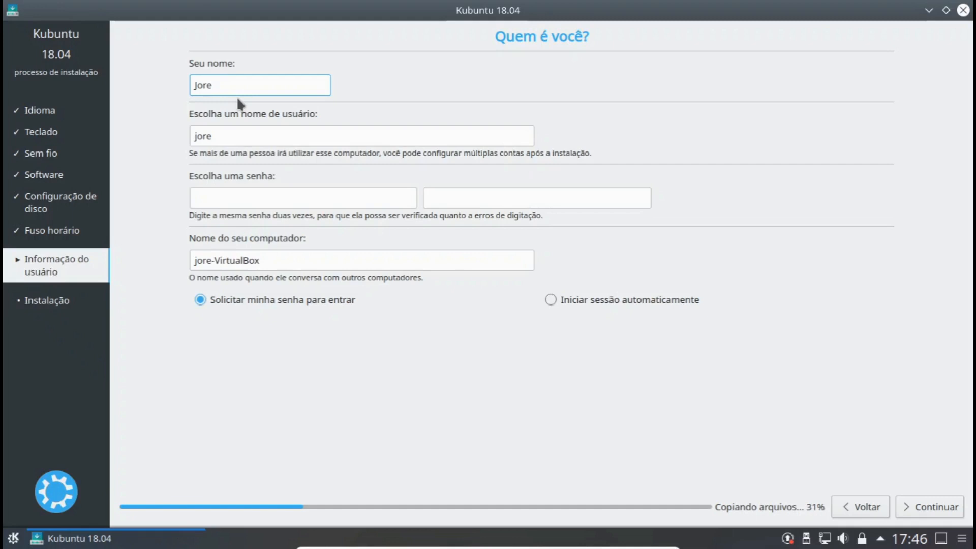
key("BackSpace")
type("ge von Atzingen")
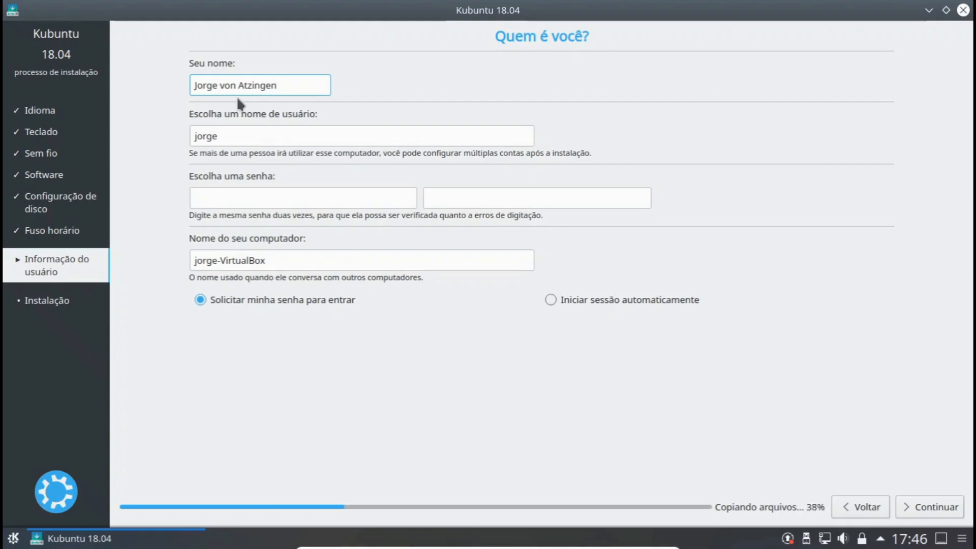
type(" dos Reis")
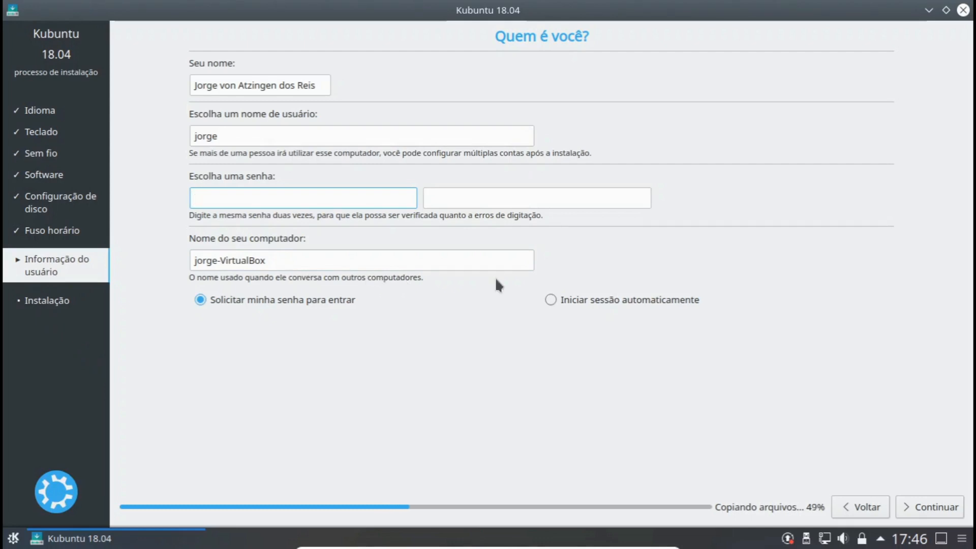
type("••••••")
left_click(474, 191)
type("••••••")
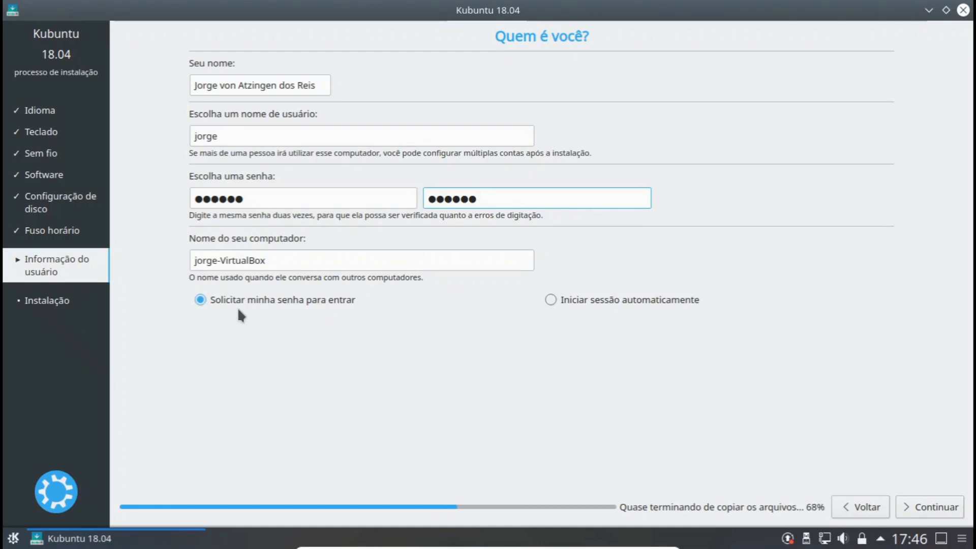
left_click(551, 299)
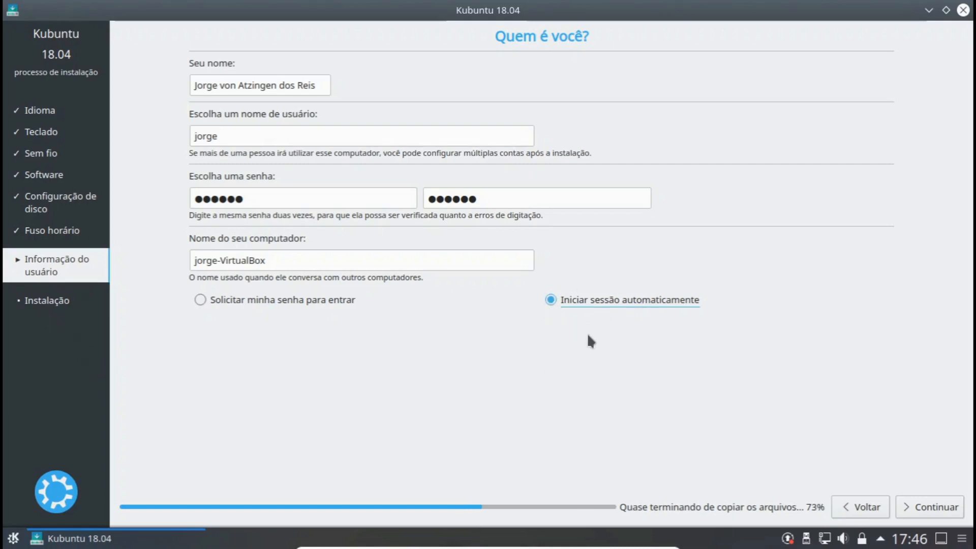
left_click(929, 502)
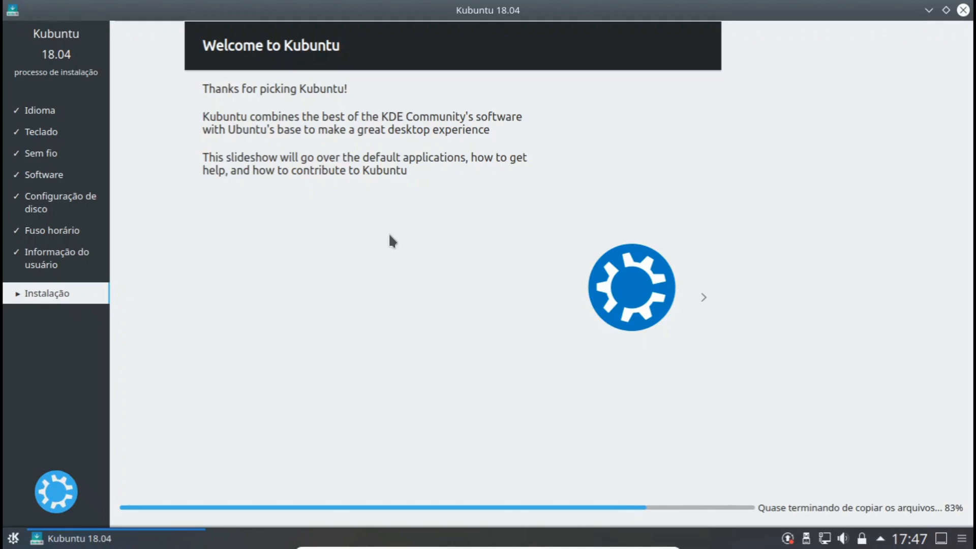
Leave full-screen with Host+F and bring OBS Studio in front of the VM window.
key("Control_R+f")
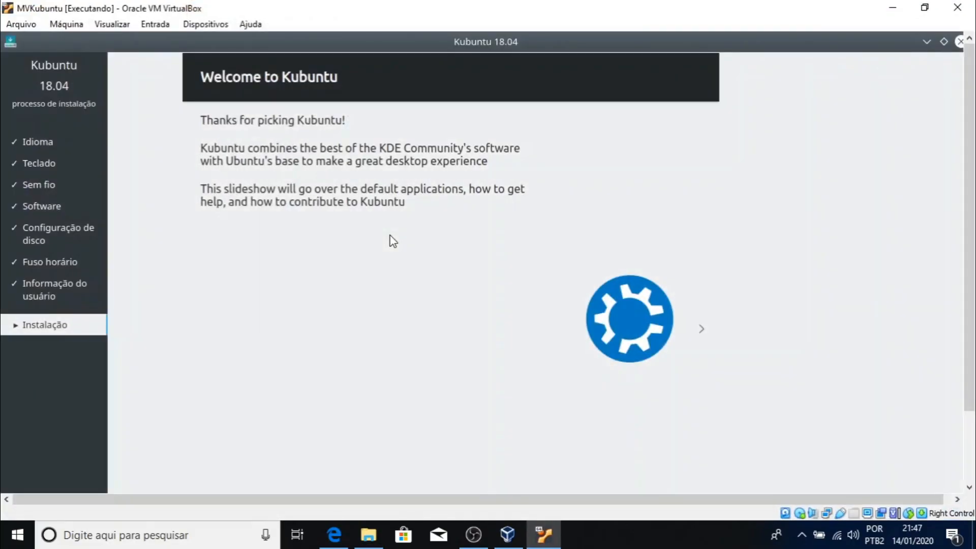
left_click(475, 535)
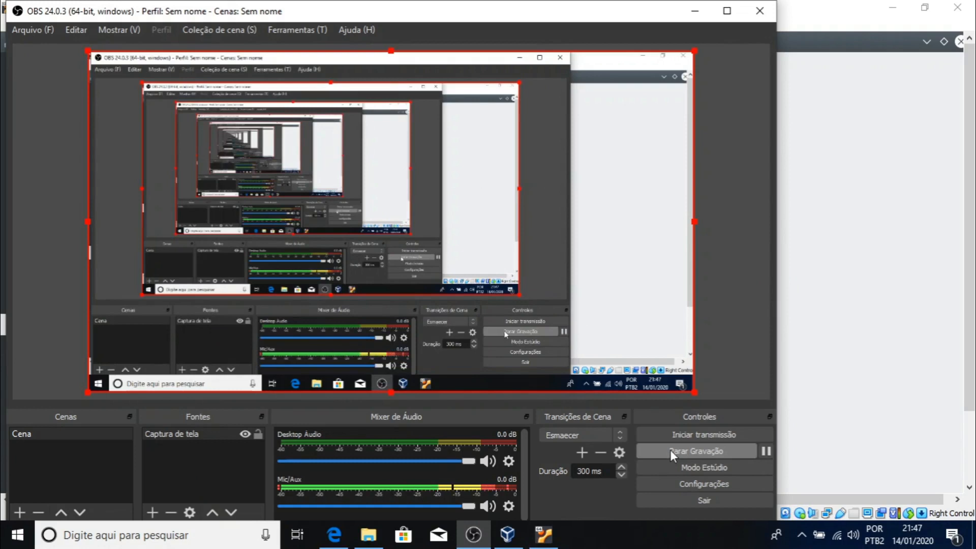
left_click(543, 538)
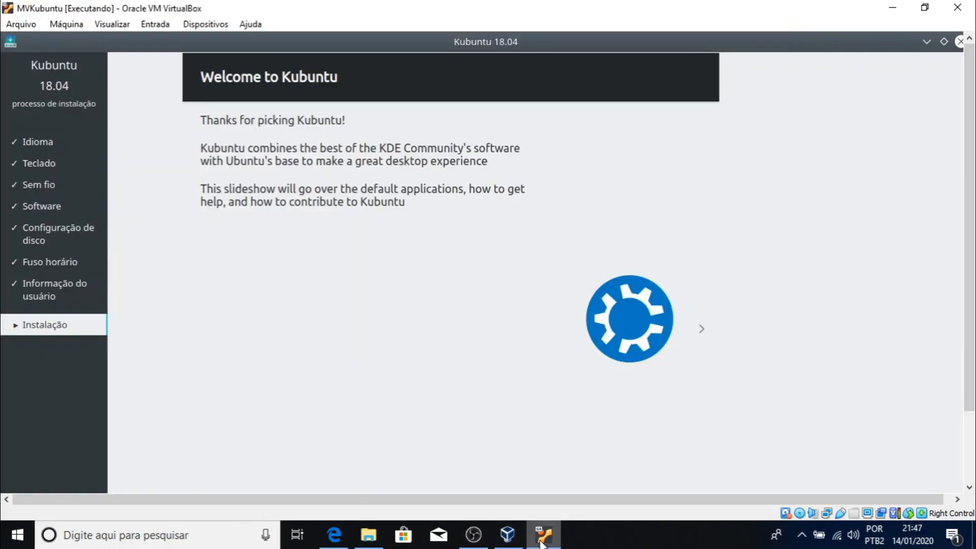
left_click(477, 542)
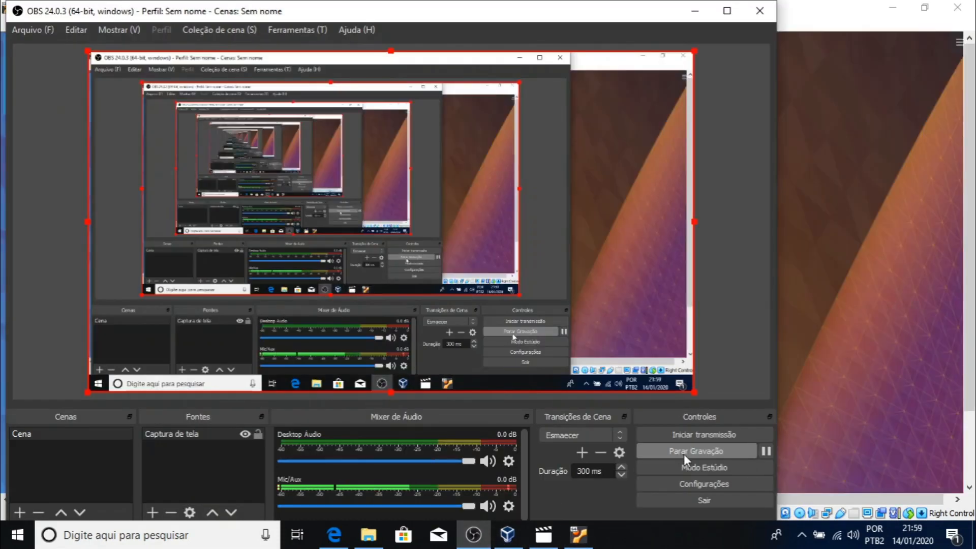
Put the VM back in full-screen and restart the finished installation with Reiniciar agora.
left_click(578, 535)
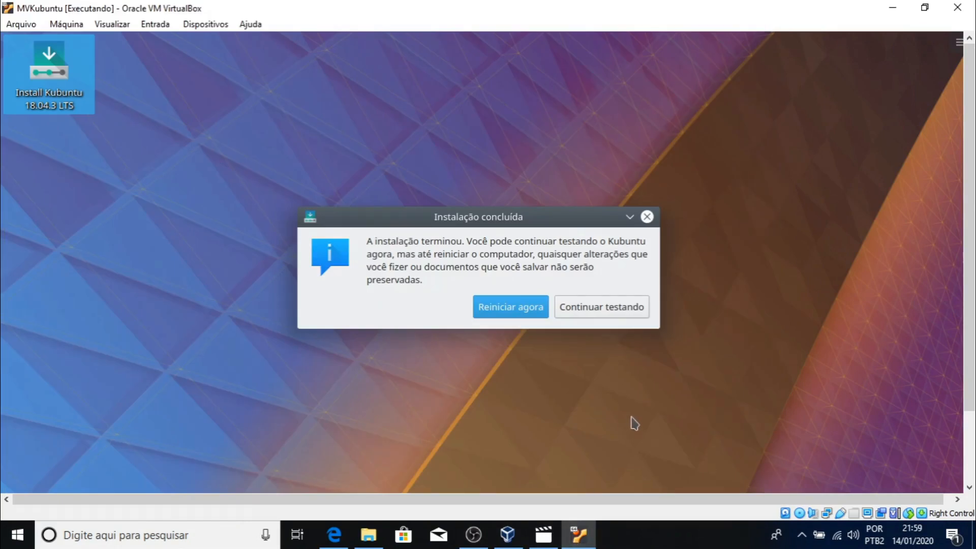
key("ctrl+f")
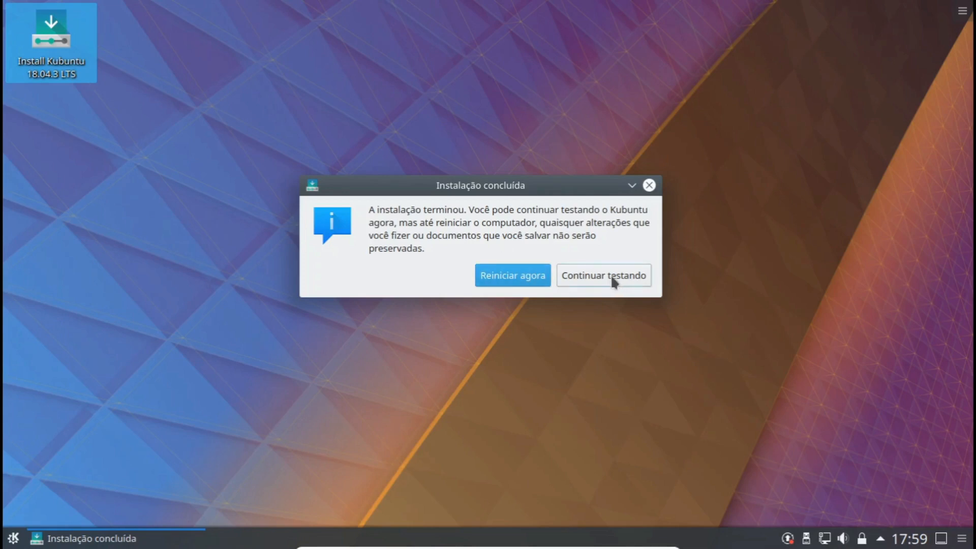
left_click(526, 277)
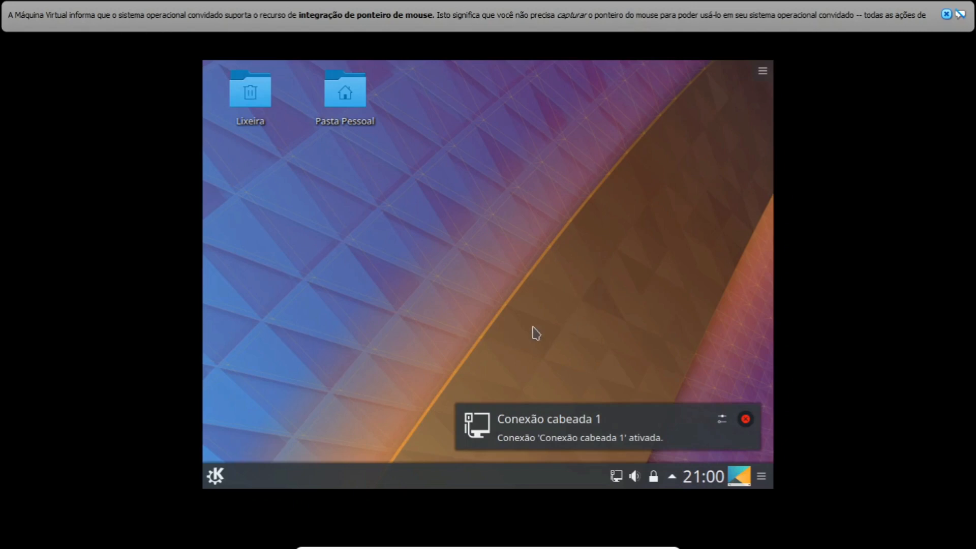
Open System Settings' Tela e monitor page and maximize its window.
left_click(215, 478)
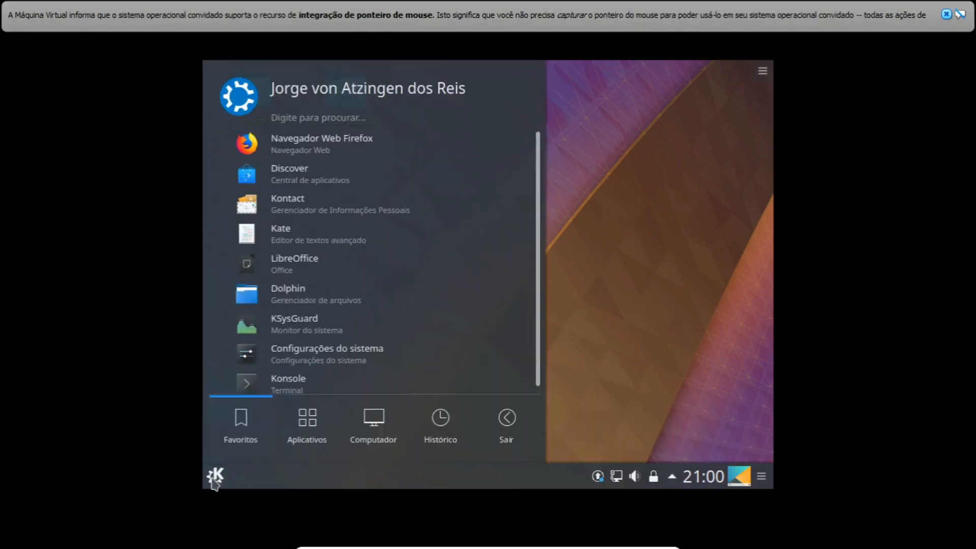
left_click(308, 359)
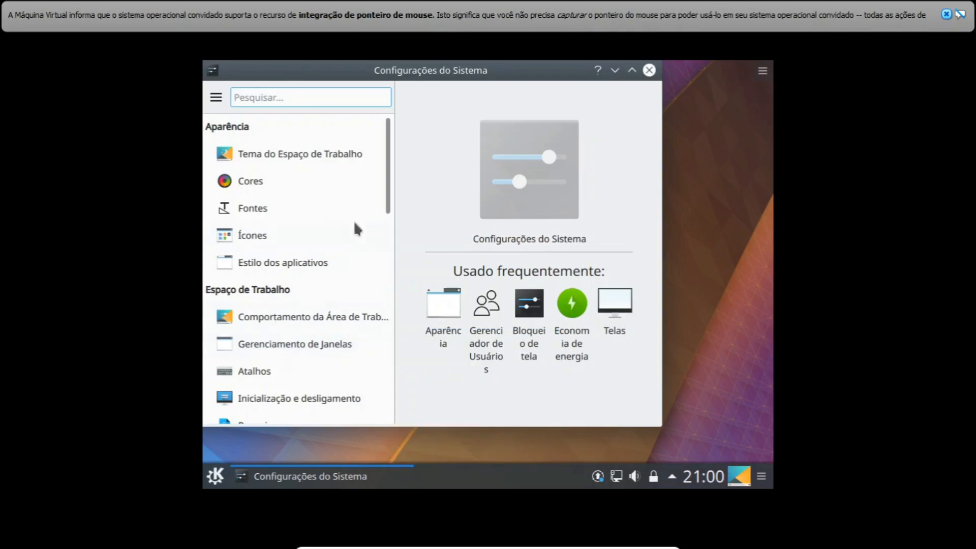
scroll(384, 208, "down", 3)
scroll(371, 298, "down", 12)
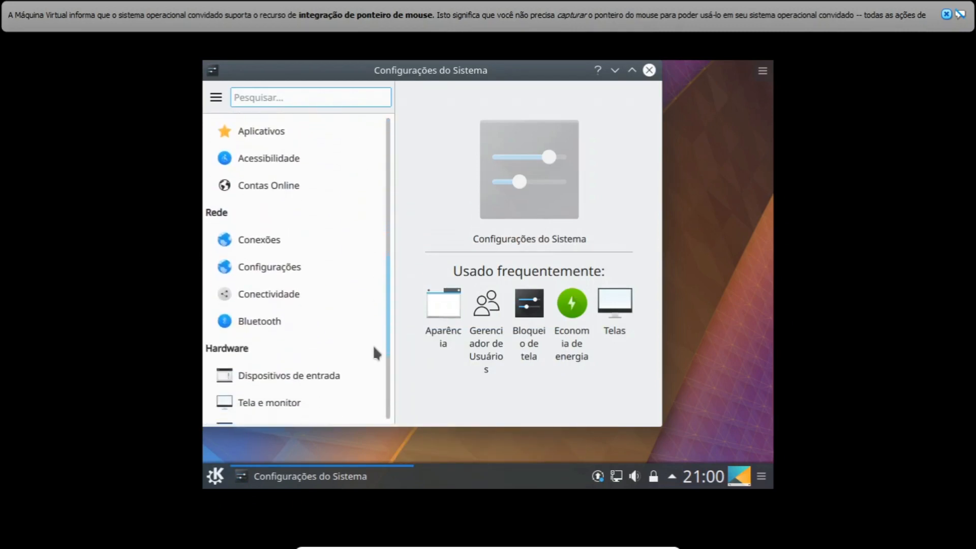
left_click(283, 403)
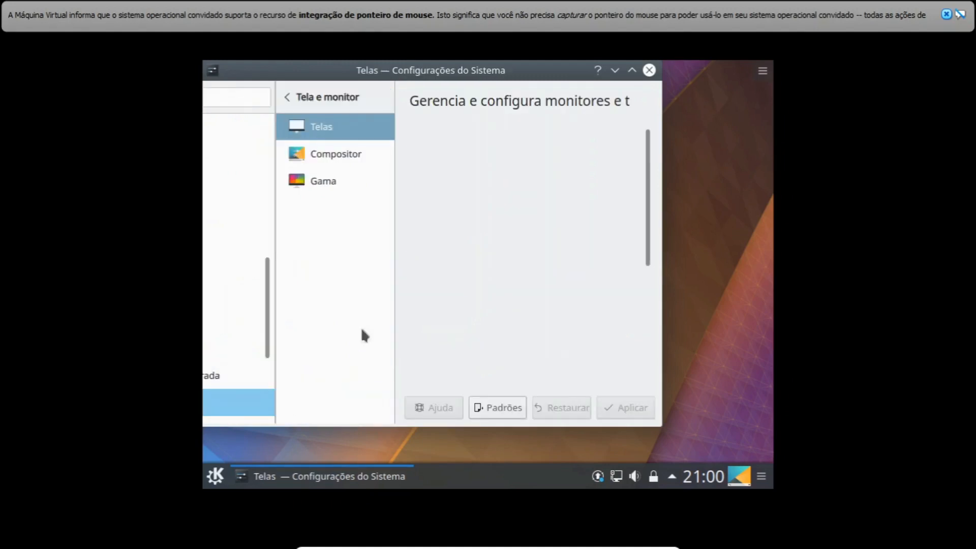
left_click(631, 73)
Keep Virtual1 as primary display, apply 1360x768 resolution, dismiss the notice and close settings.
left_click(592, 376)
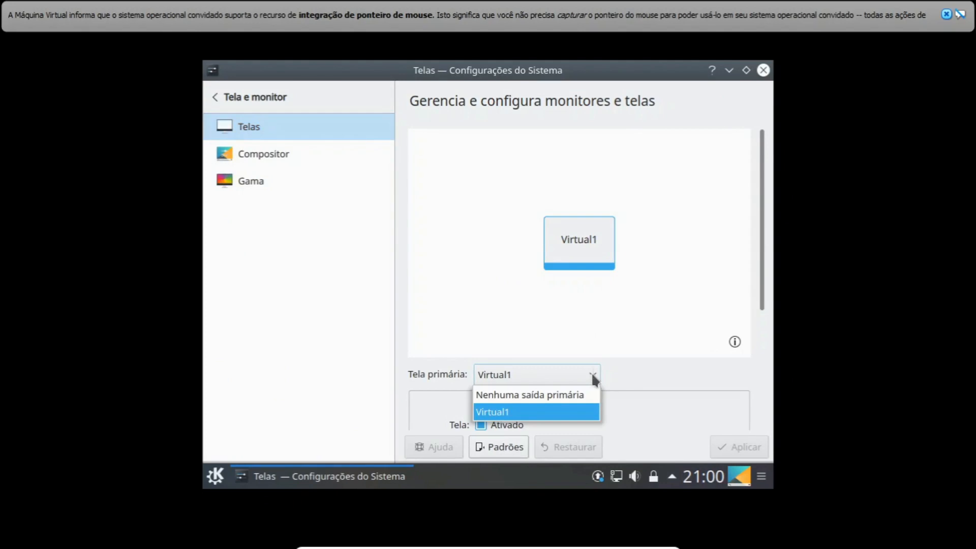
left_click(629, 374)
scroll(688, 326, "down", 3)
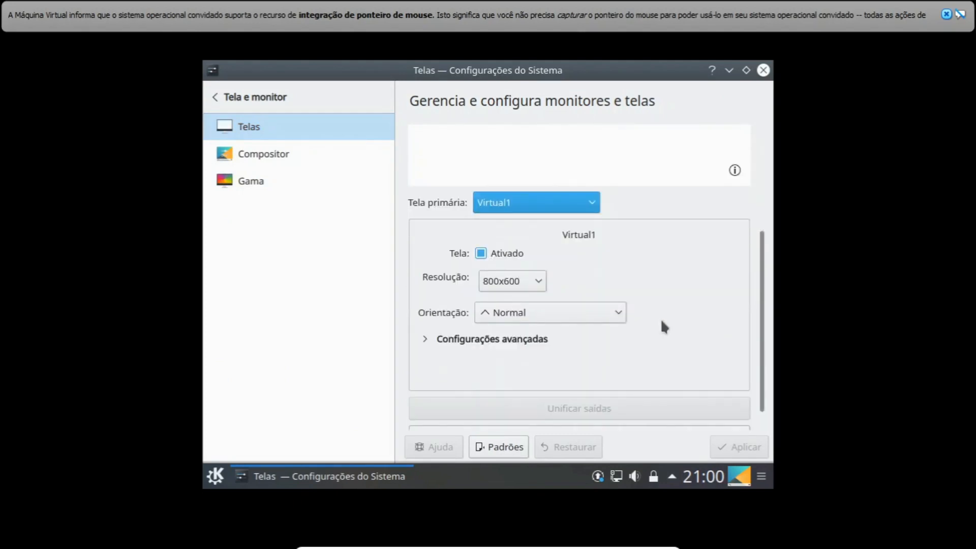
left_click(538, 284)
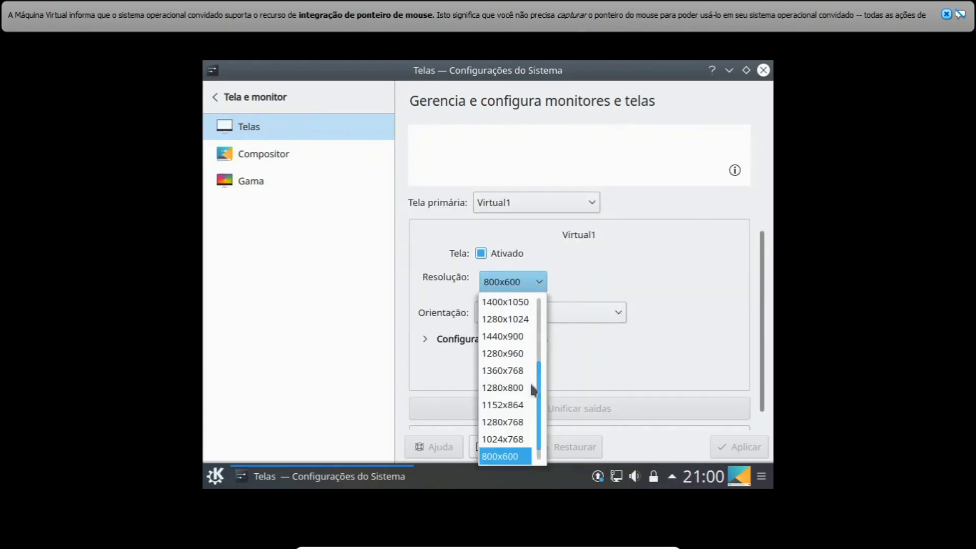
left_click(514, 370)
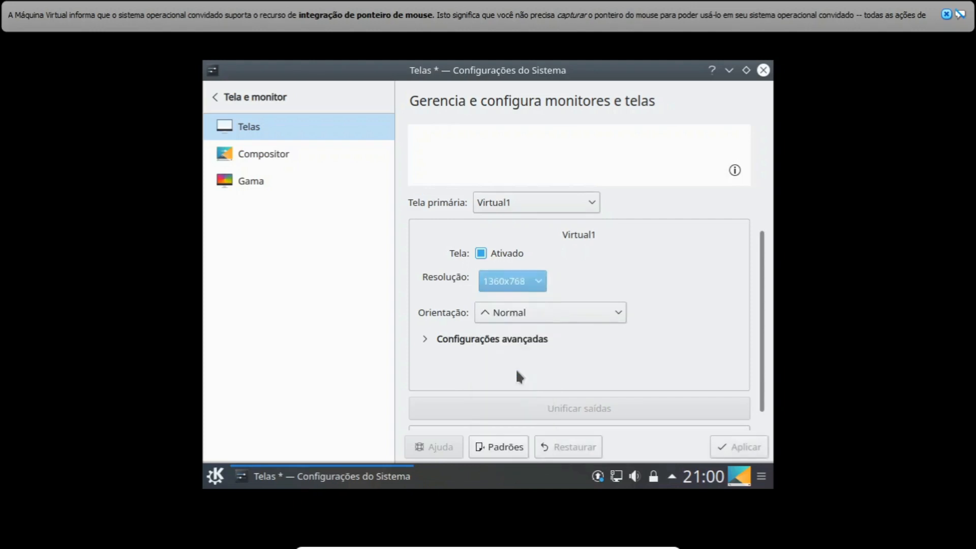
scroll(649, 353, "down", 1)
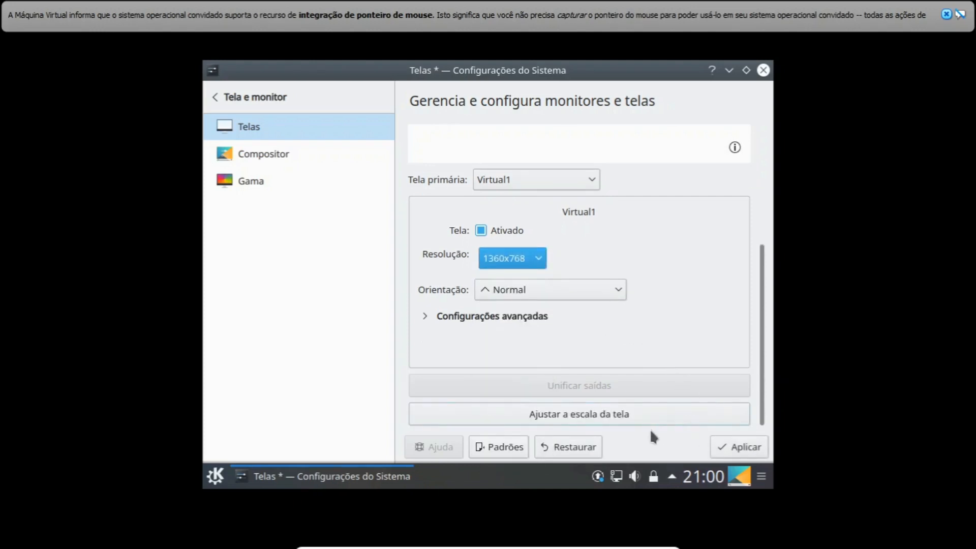
left_click(736, 444)
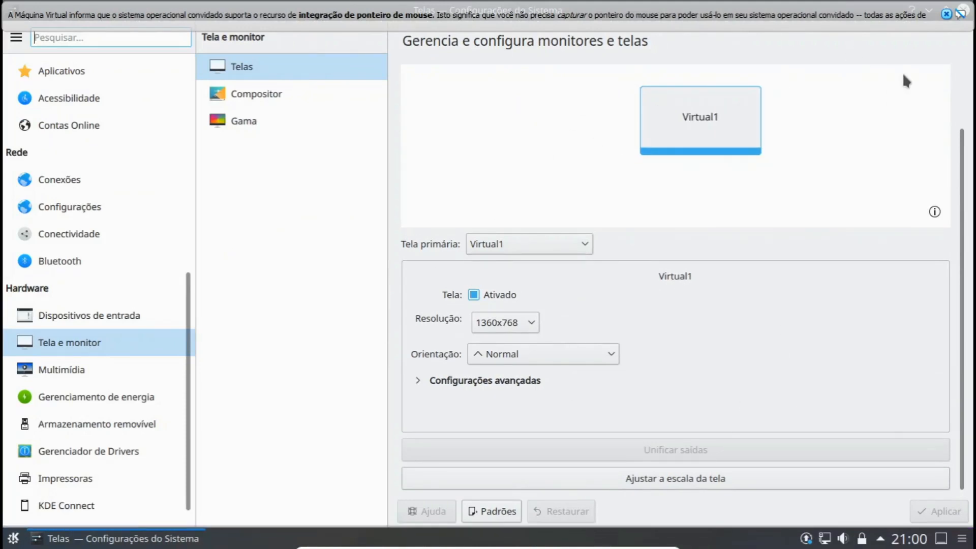
left_click(947, 14)
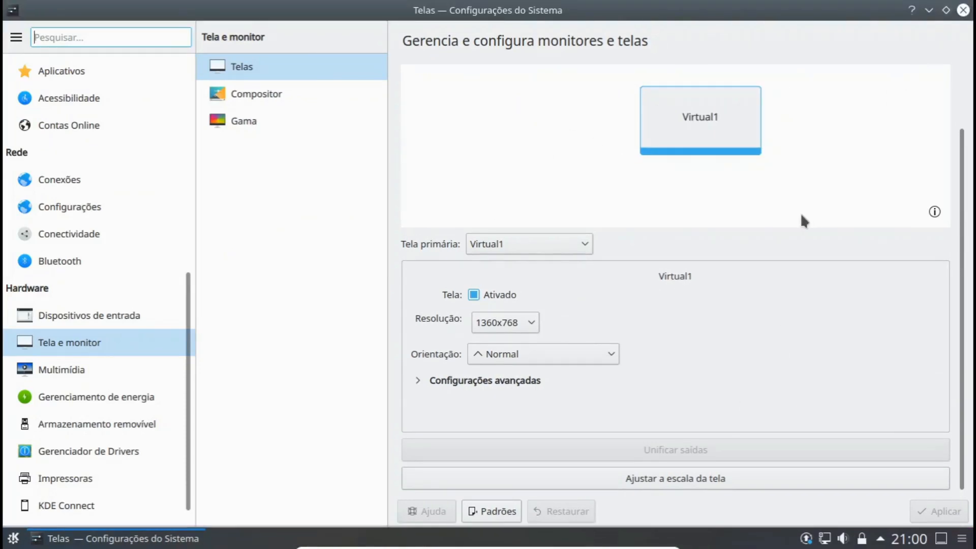
left_click(963, 10)
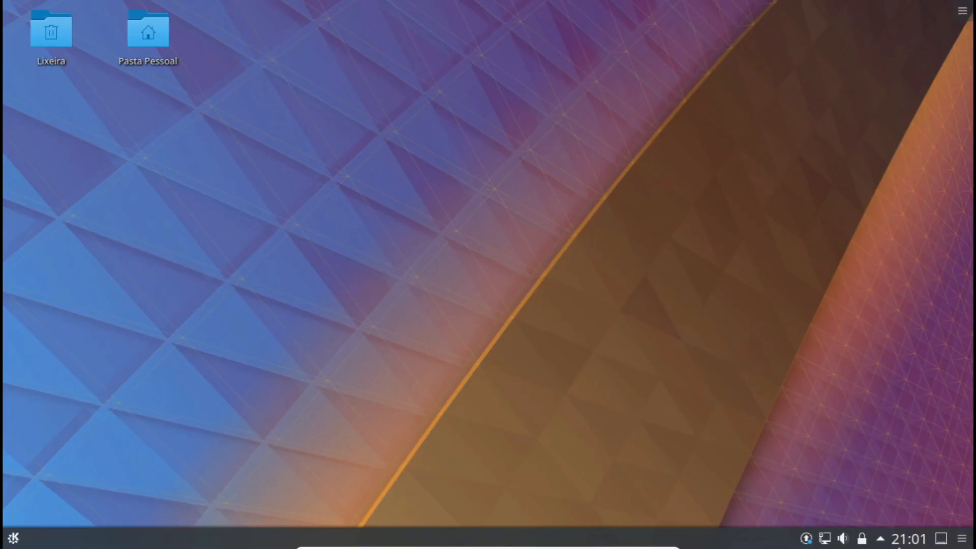
From the clock's Formatos settings, enable detailed settings, restore pt_BR defaults and confirm with OK.
right_click(908, 540)
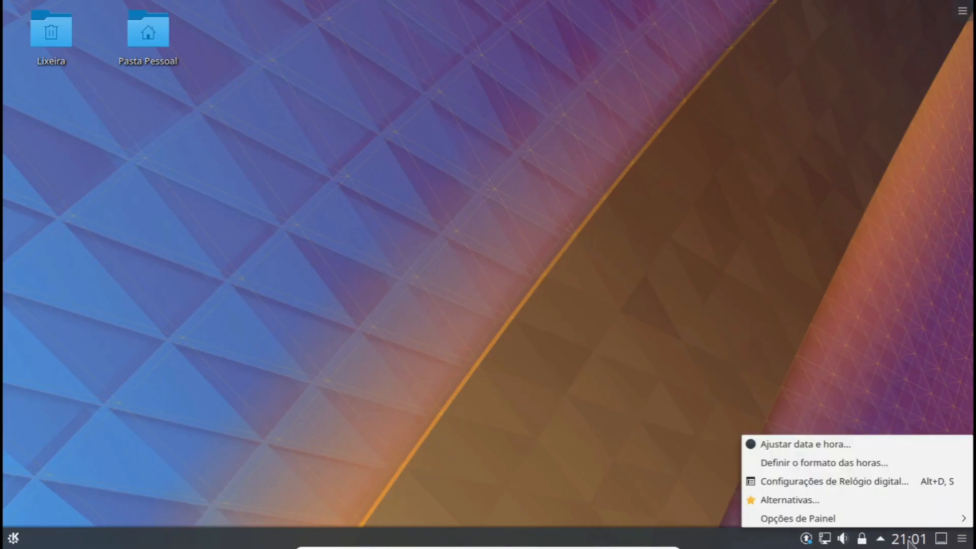
left_click(824, 462)
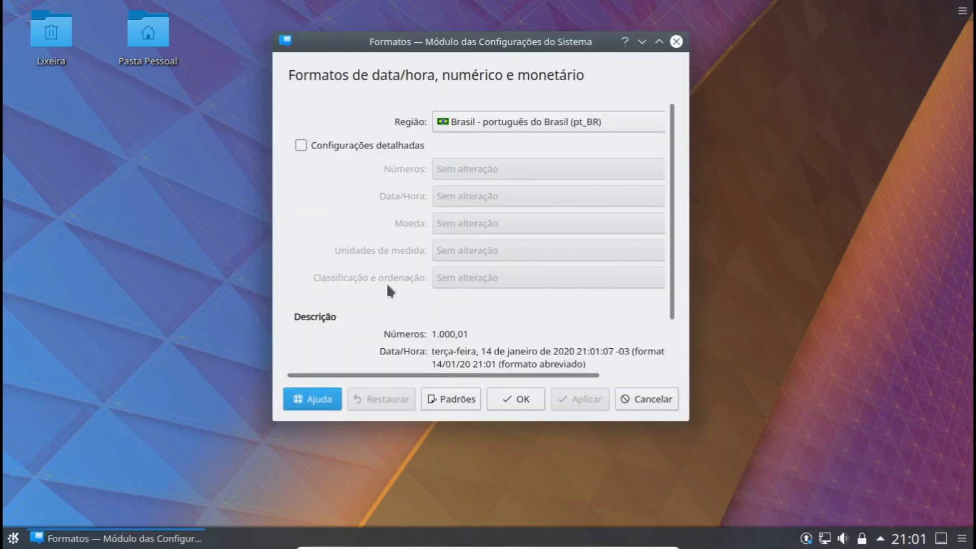
scroll(585, 320, "down", 2)
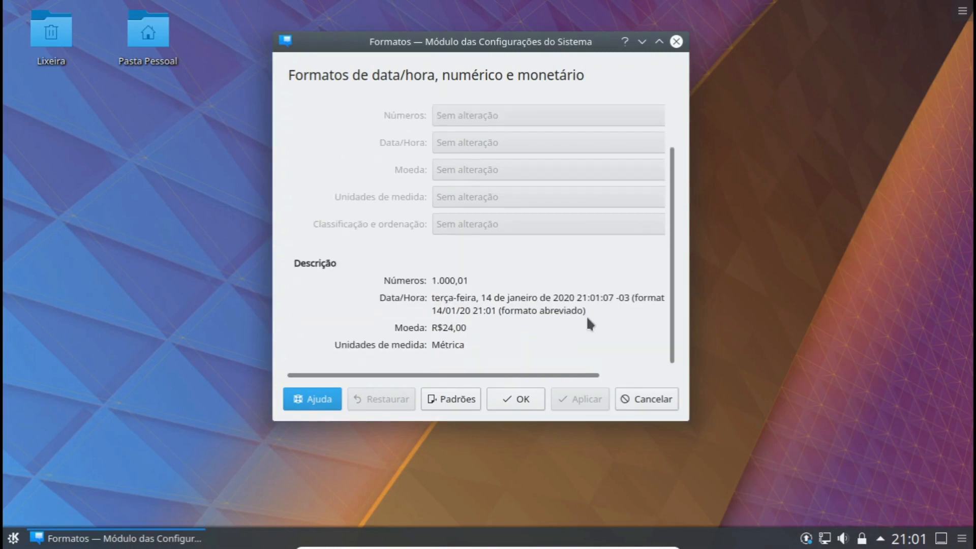
scroll(434, 309, "up", 2)
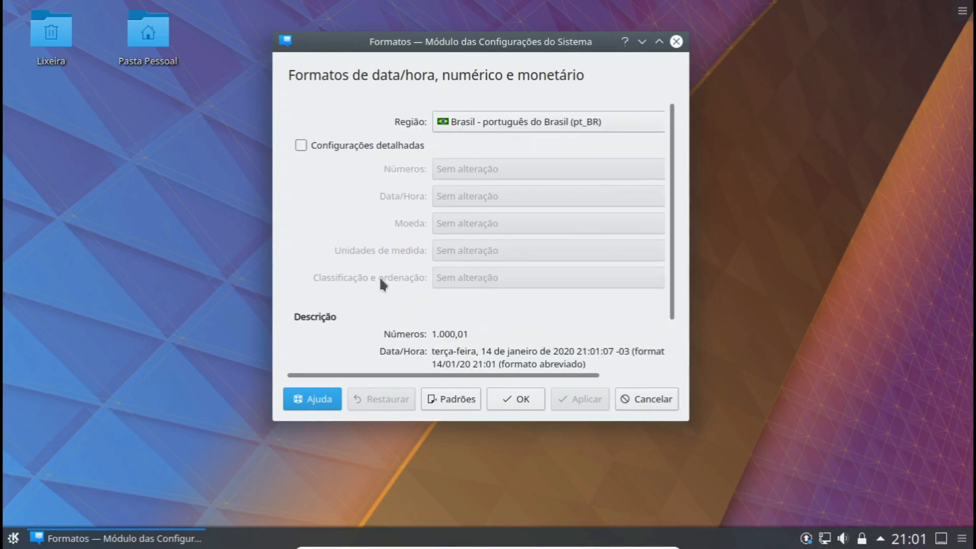
left_click(301, 146)
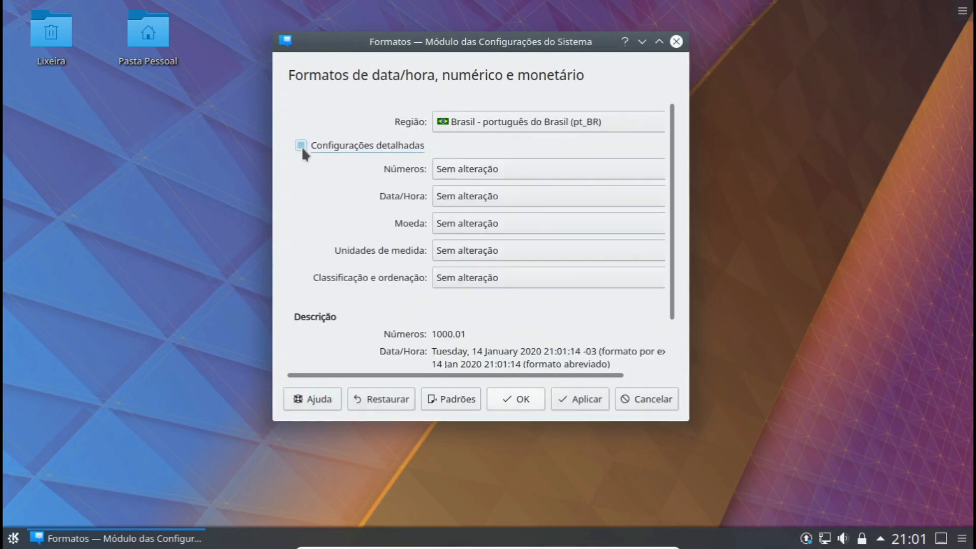
scroll(425, 273, "down", 2)
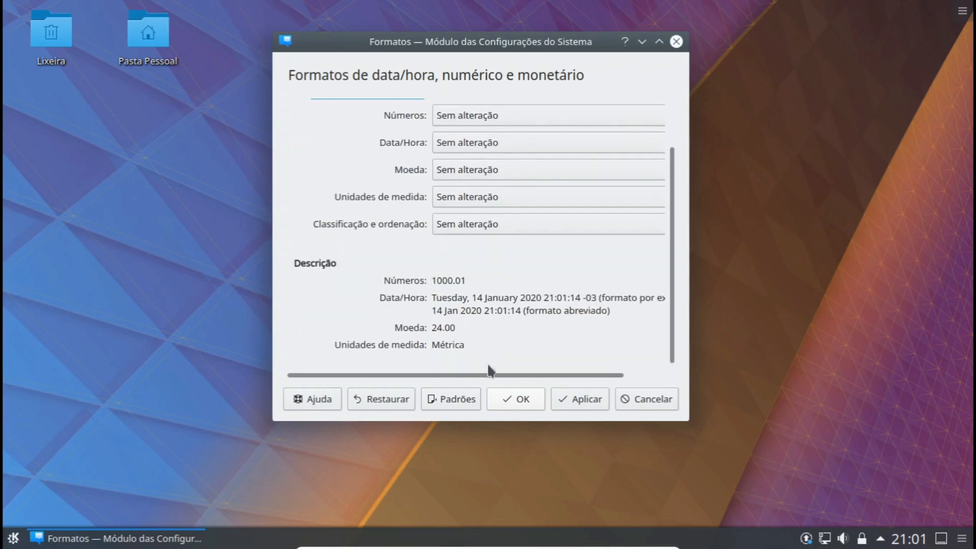
left_click(460, 399)
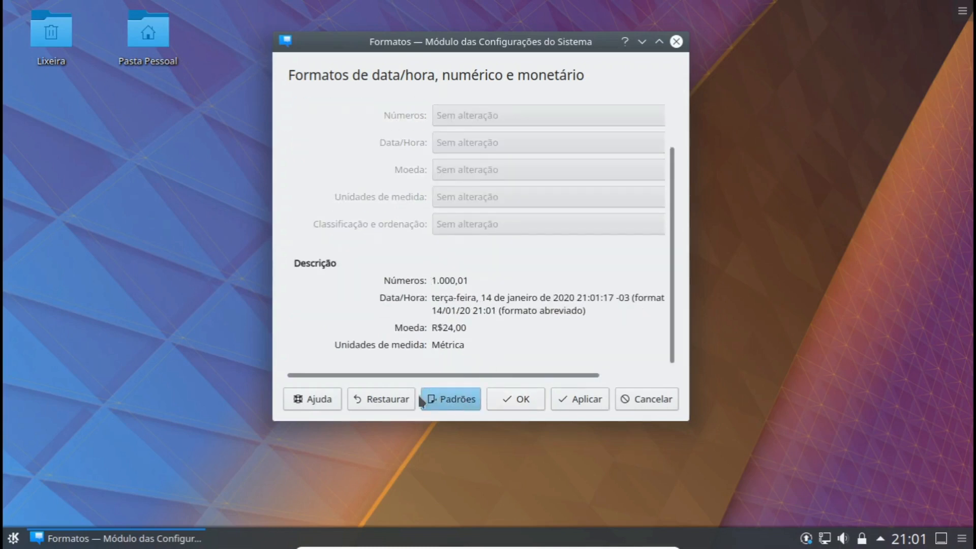
left_click(640, 402)
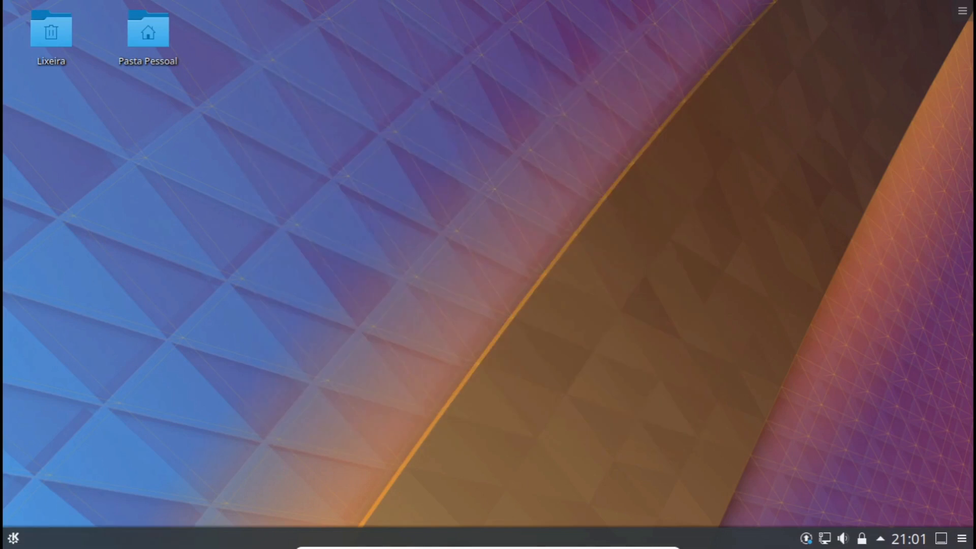
Tick Mostrar data in the Relógio digital settings so the clock shows 14/01/20 beneath the time.
right_click(900, 539)
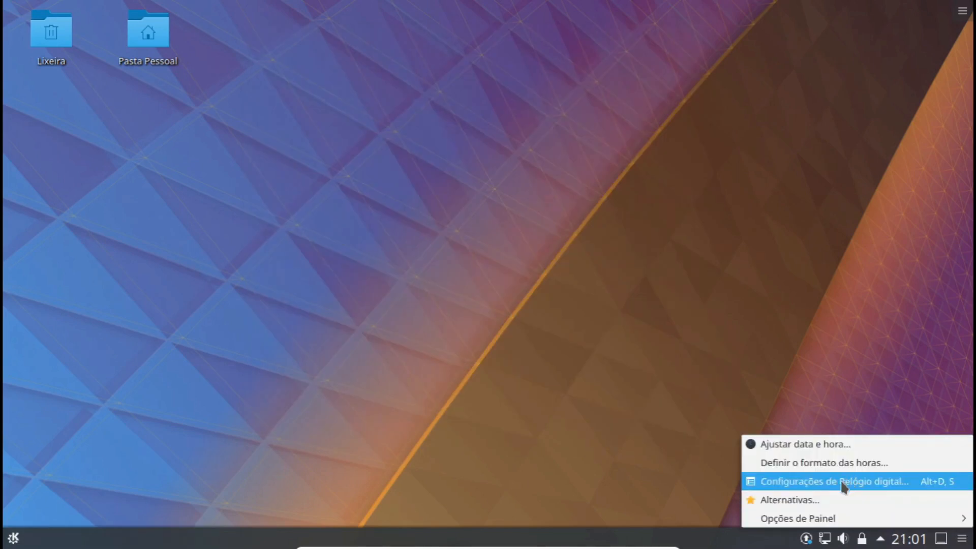
left_click(842, 486)
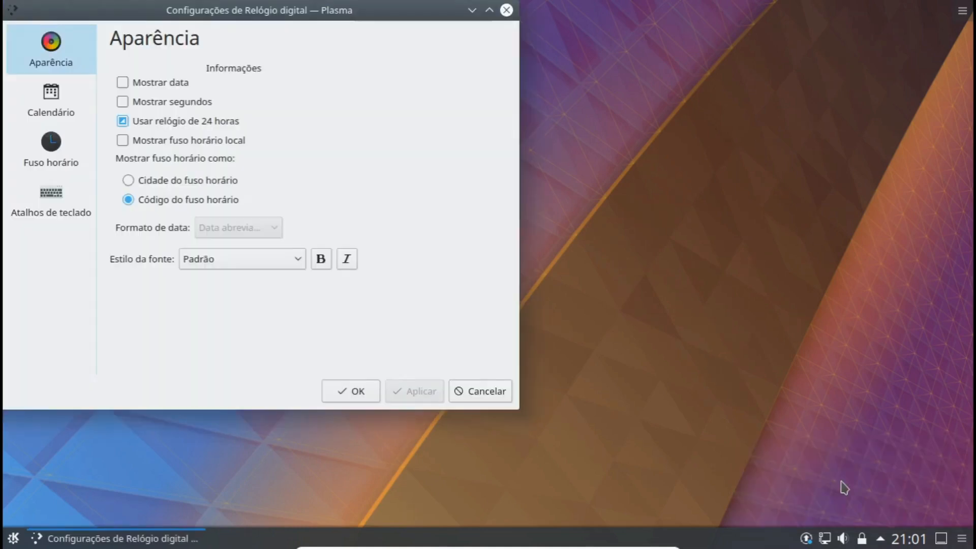
left_click(123, 83)
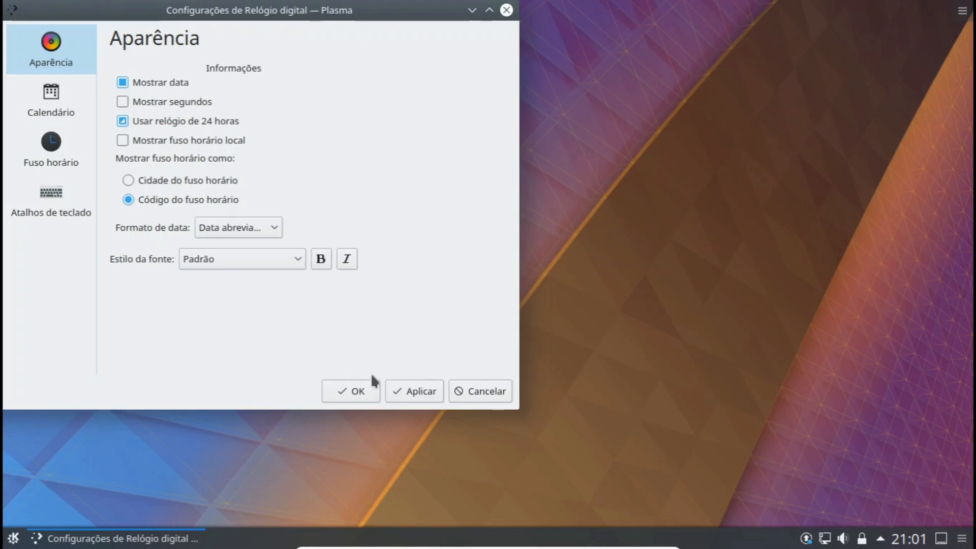
left_click(408, 390)
left_click(368, 392)
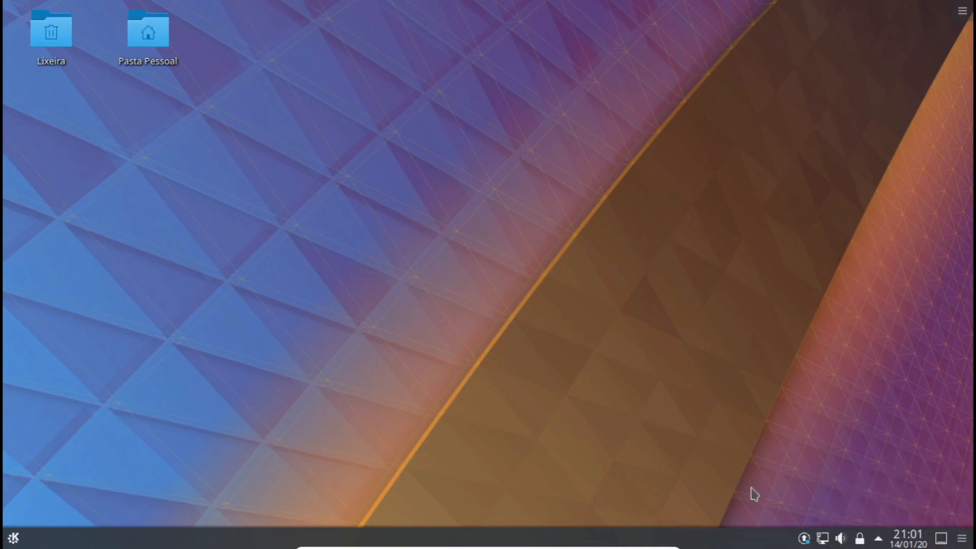
Review the 309 pending updates in Discover, close it, and bring up the K launcher.
left_click(804, 539)
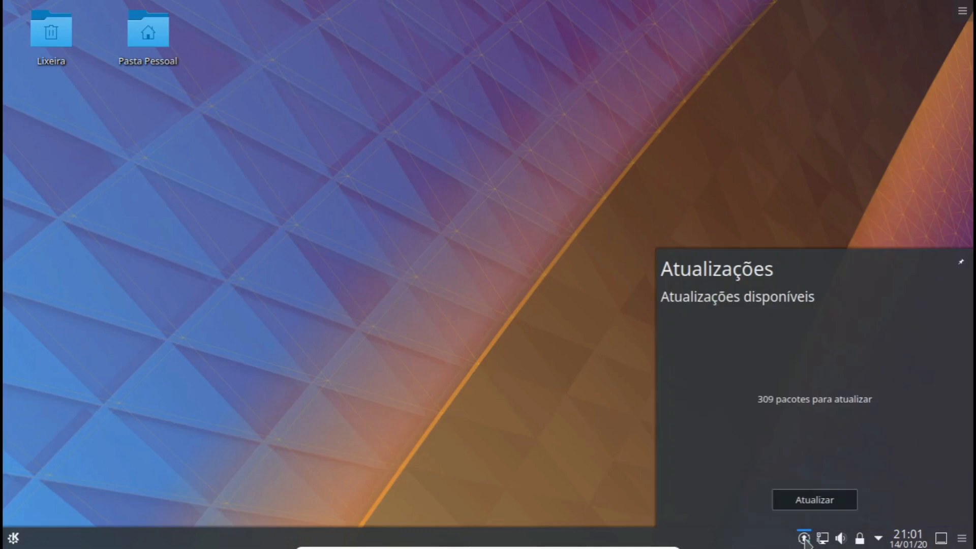
left_click(812, 501)
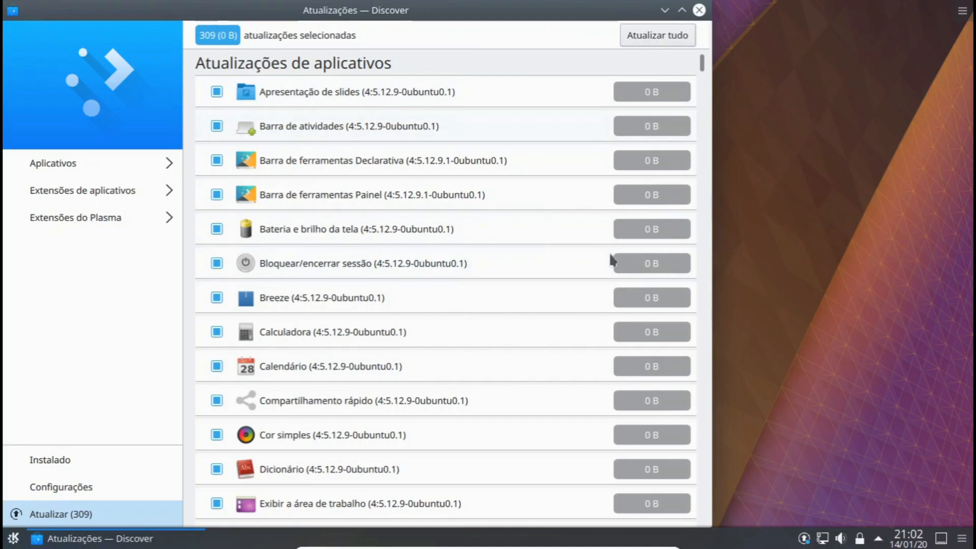
left_click(700, 10)
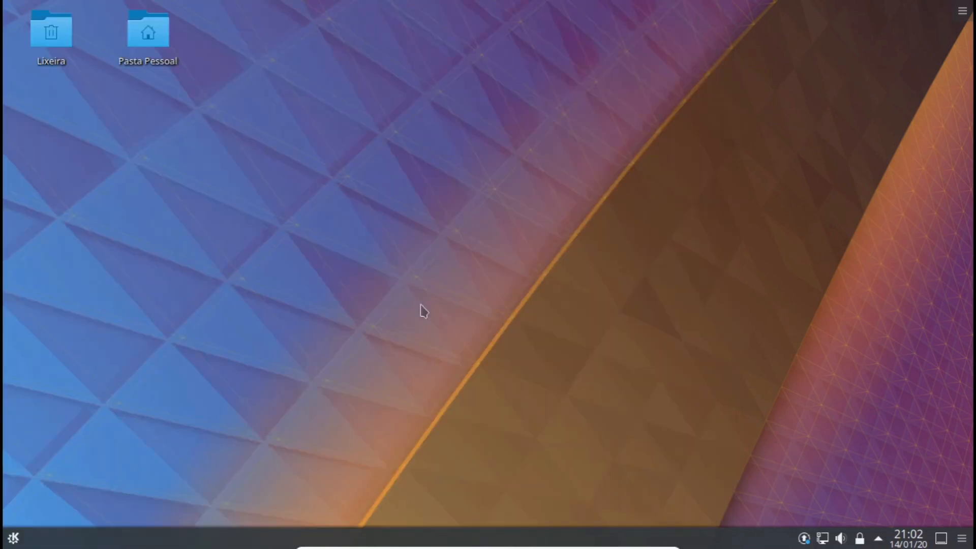
left_click(14, 539)
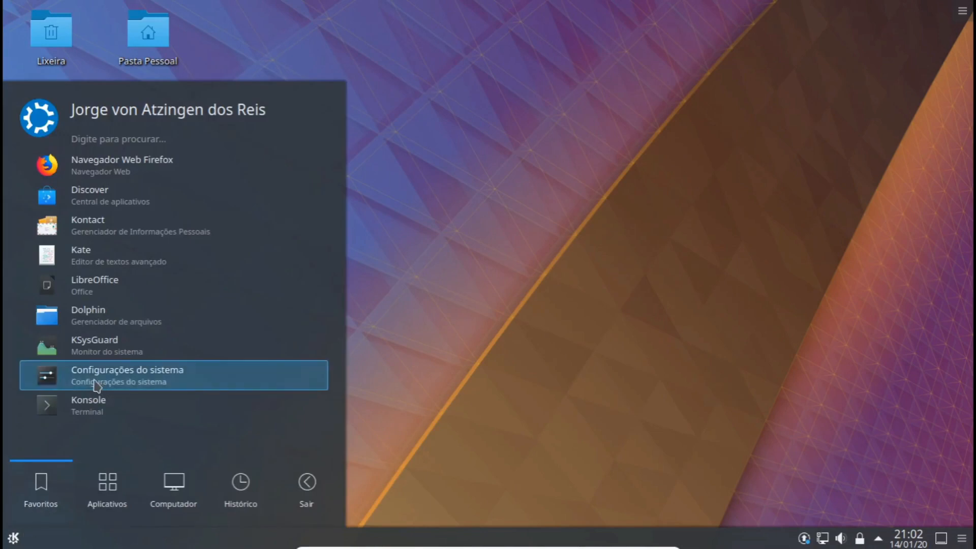
Launch Konsole full-screen and run 'sudo apt update' with the administrator password.
left_click(78, 411)
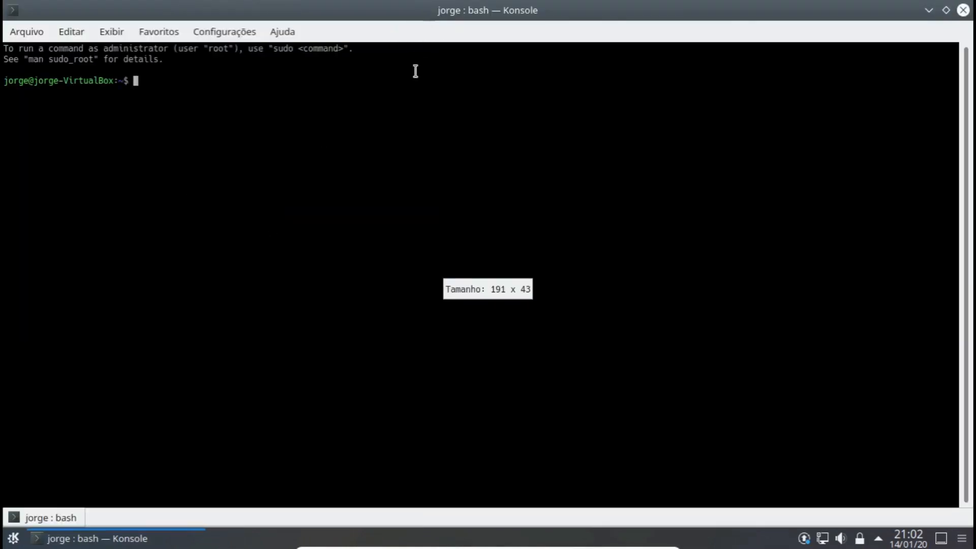
left_click(431, 10)
type("sud")
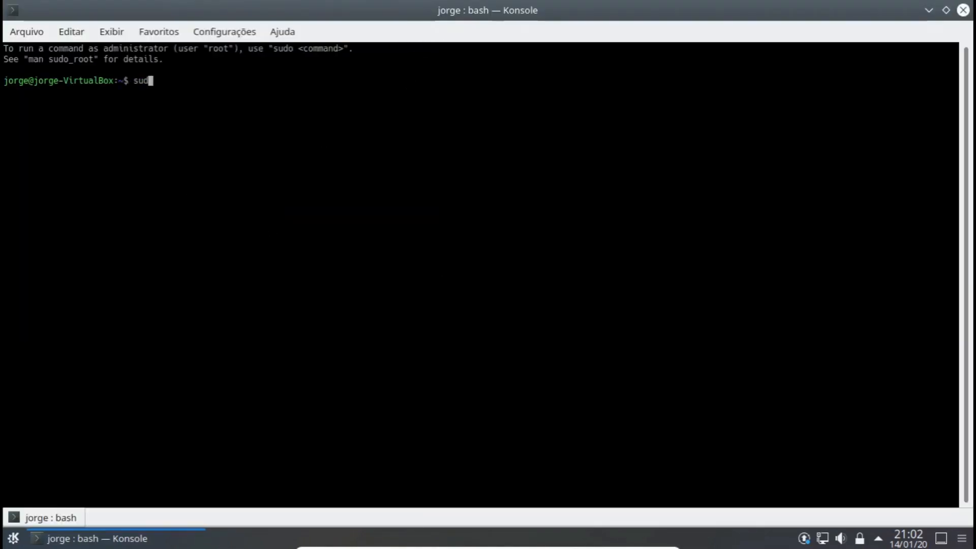
type("o apt update")
key("Return")
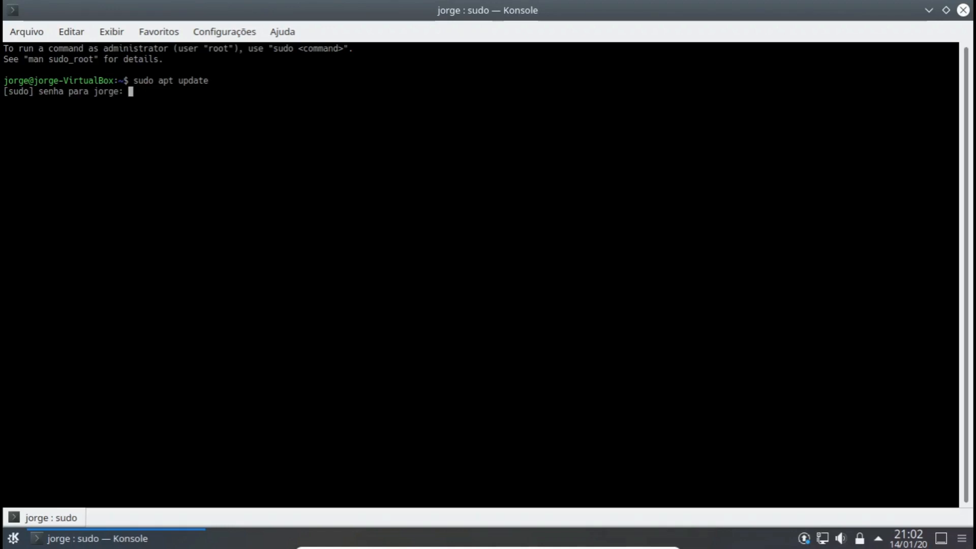
key("Return")
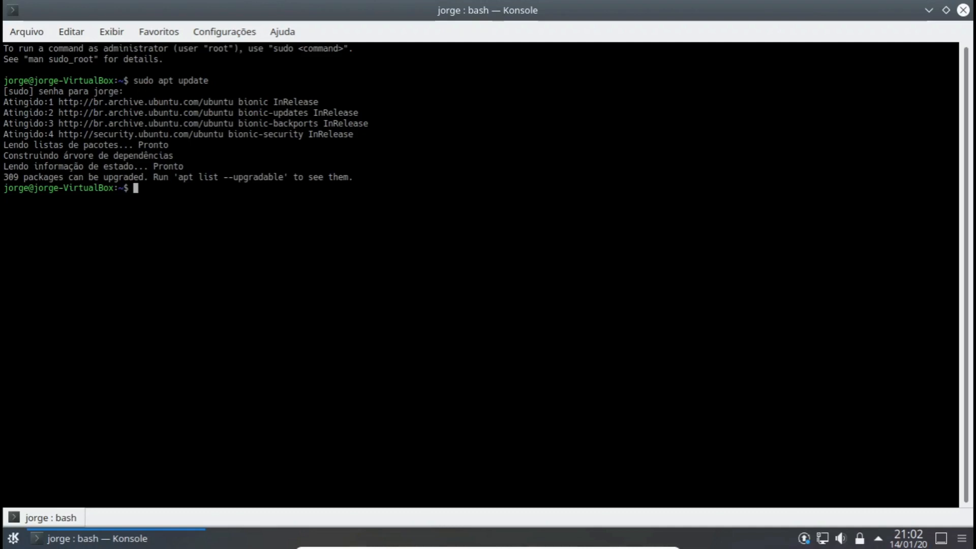
List upgradable packages with 'sudo apt list --upgradable', abandon 'sudo apt upgrade', and exit the terminal.
type("sudo apt list --upgr")
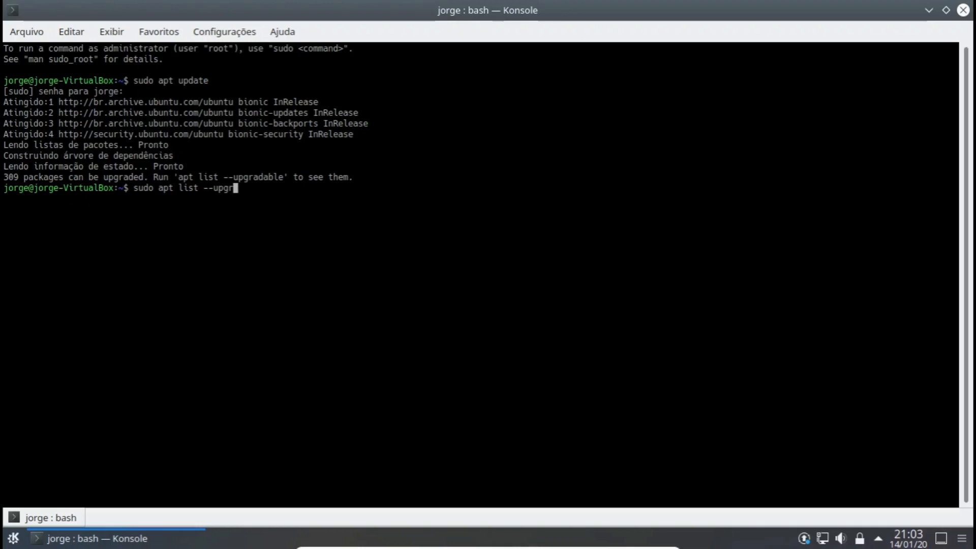
type("adable")
key("Return")
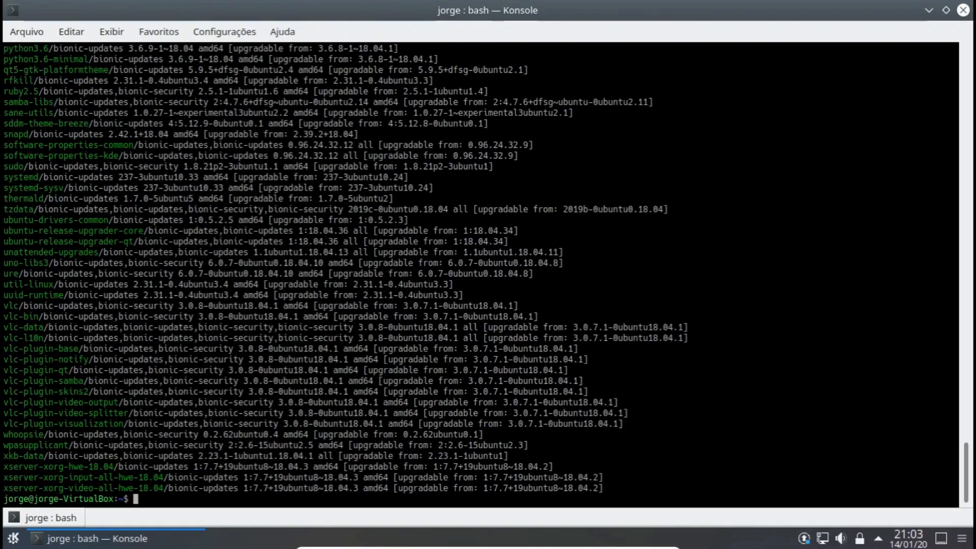
type("sudo apt upgrade")
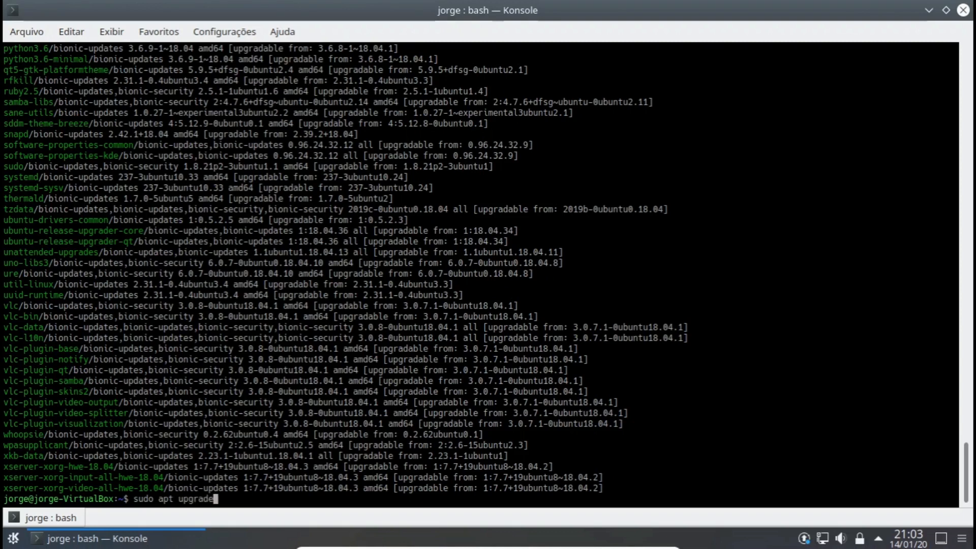
key("BackSpace")
key("BackSpace")
key("BackSpace")
key("BackSpace")
key("BackSpace")
key("BackSpace")
key("BackSpace")
key("BackSpace")
key("BackSpace")
key("BackSpace")
key("BackSpace")
key("BackSpace")
key("BackSpace")
key("BackSpace")
key("BackSpace")
key("BackSpace")
type("exit")
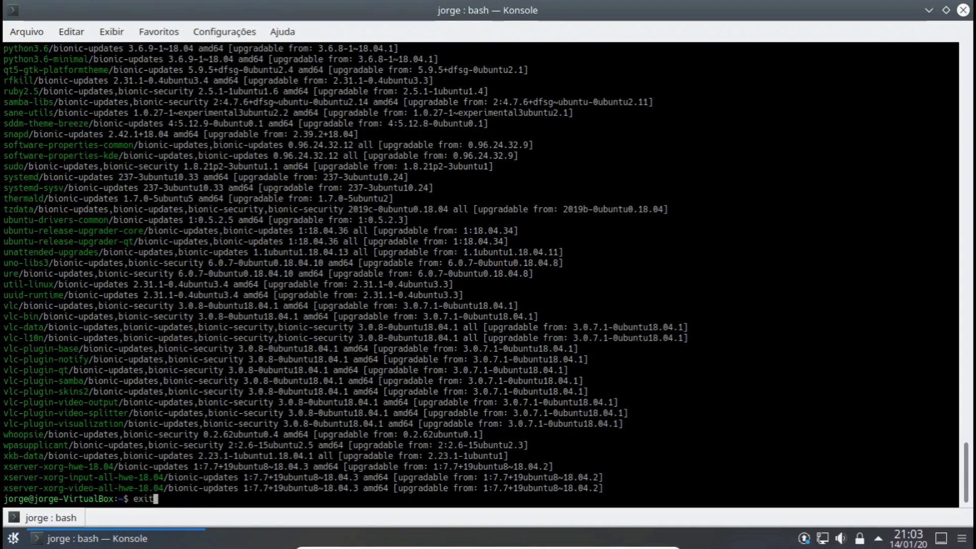
key("Return")
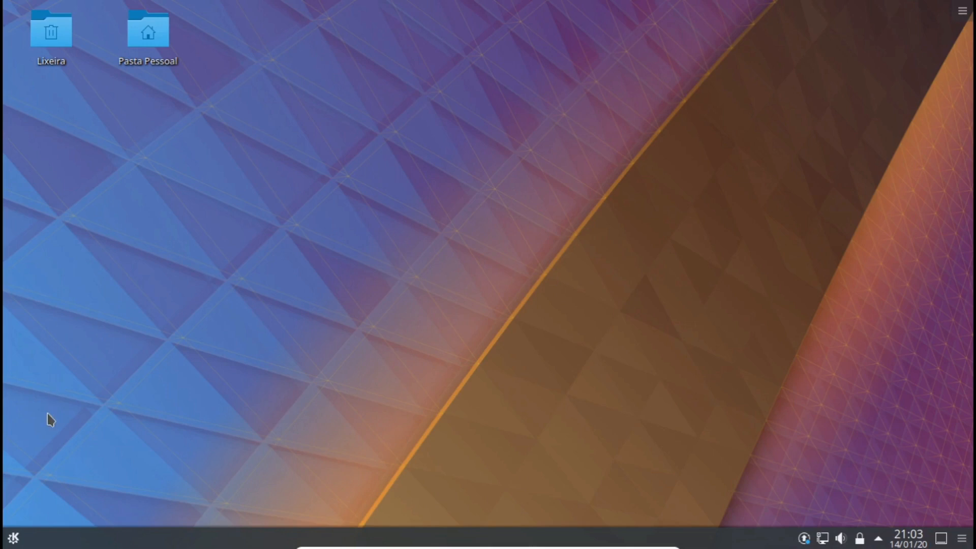
Launch Muon from a 'muon' search, maximize it, and reload packages to show 309 upgradable.
left_click(14, 538)
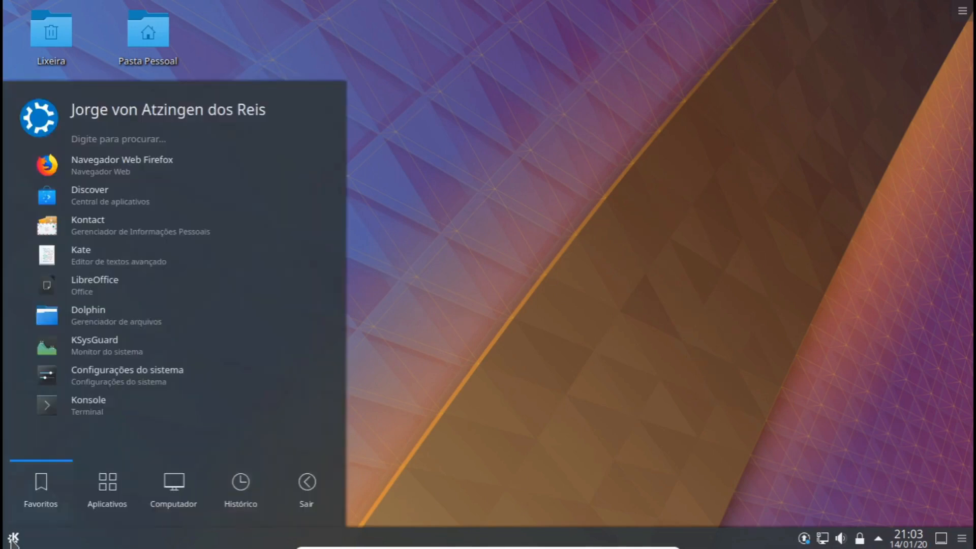
type("mu")
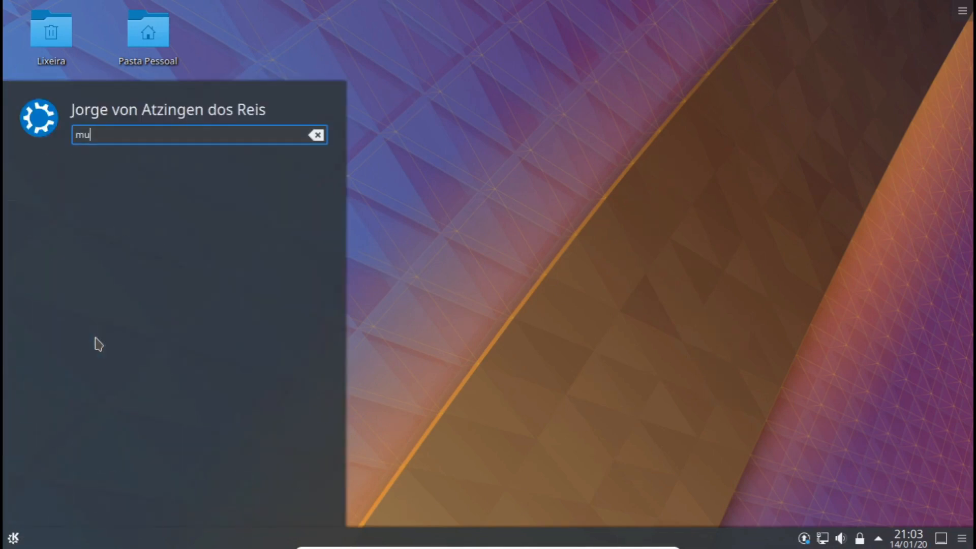
type("on")
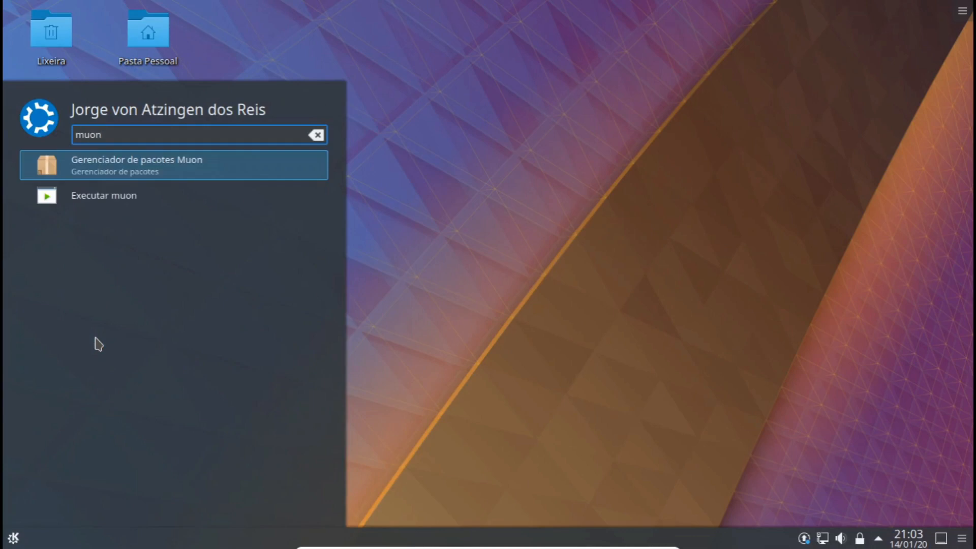
left_click(105, 171)
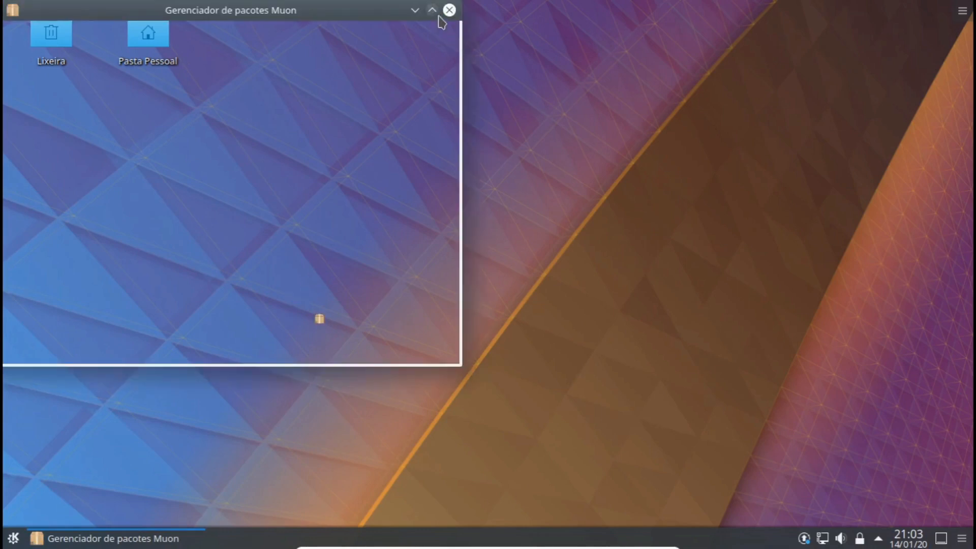
left_click(436, 12)
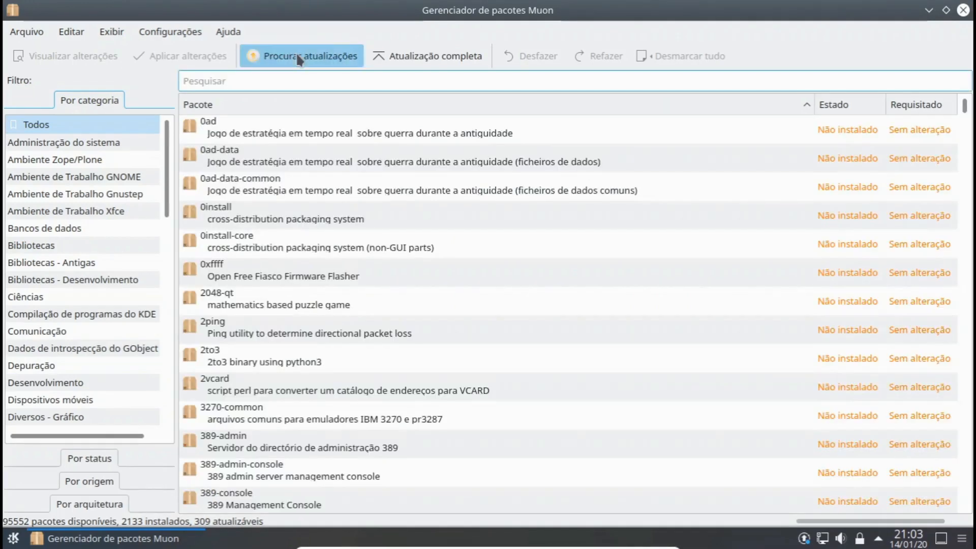
left_click(298, 56)
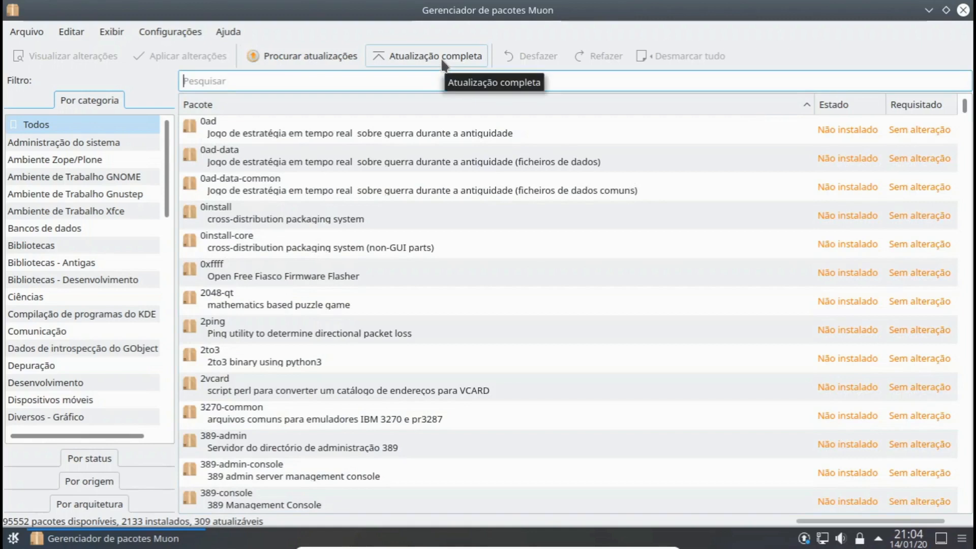
left_click(113, 33)
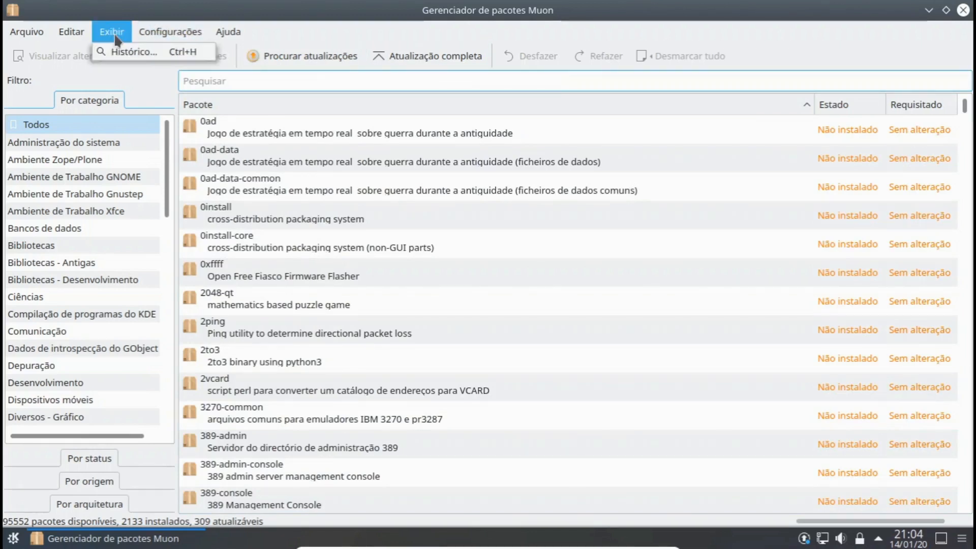
Authenticate into Fonte de programas and keep 'Baixar de' set to Servidor - Brasil.
mouse_move(171, 32)
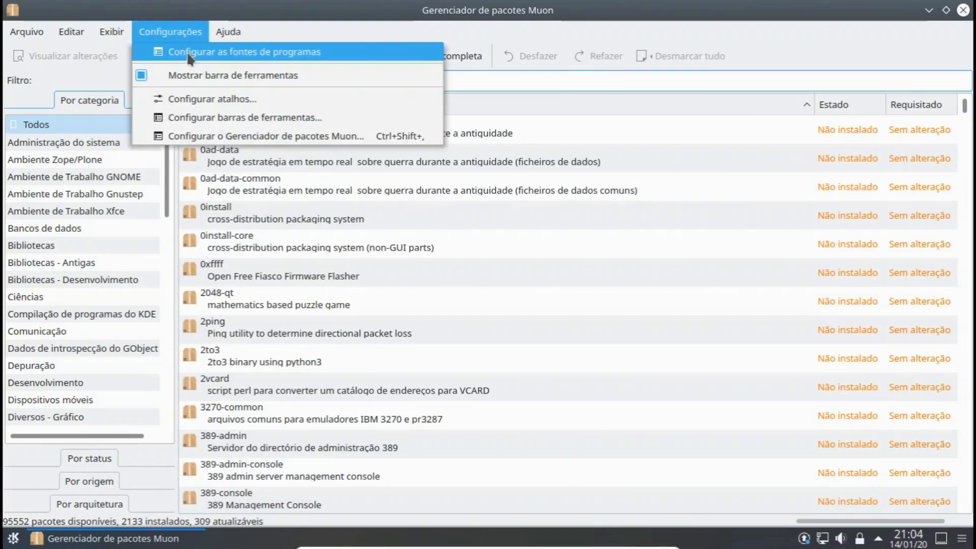
left_click(186, 52)
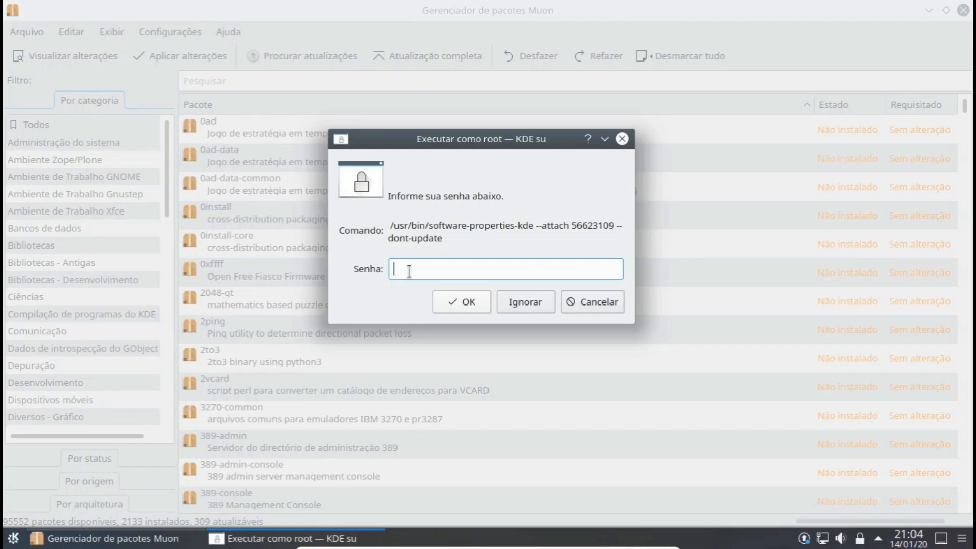
type("******")
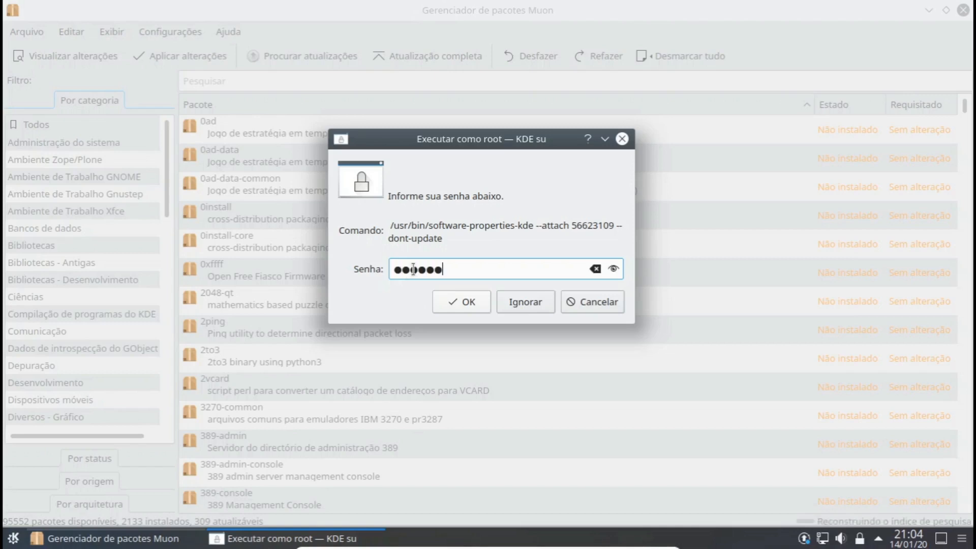
left_click(474, 301)
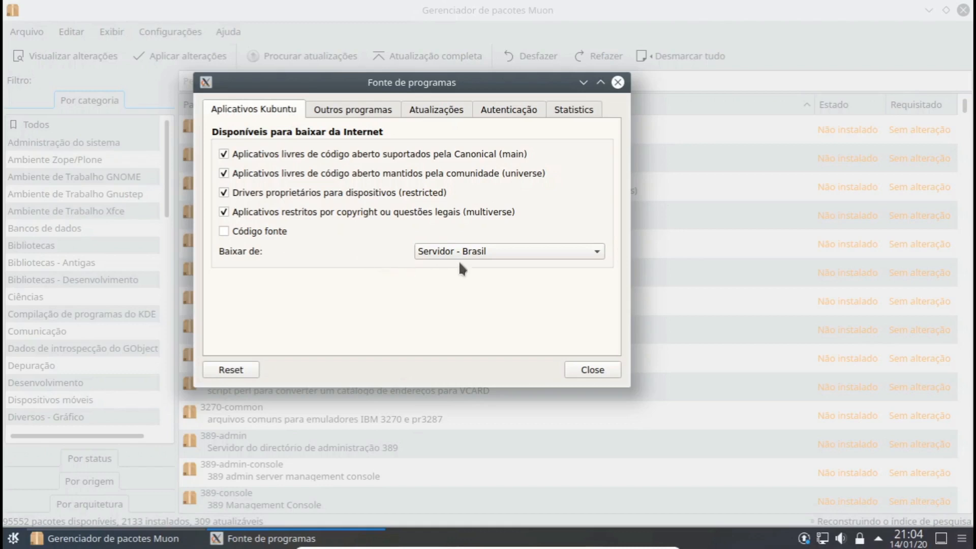
left_click(487, 253)
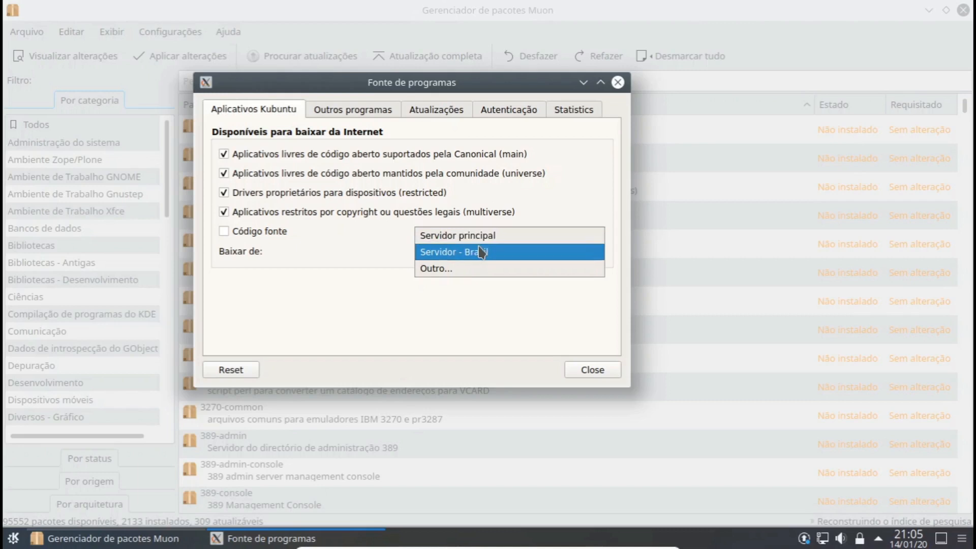
left_click(480, 251)
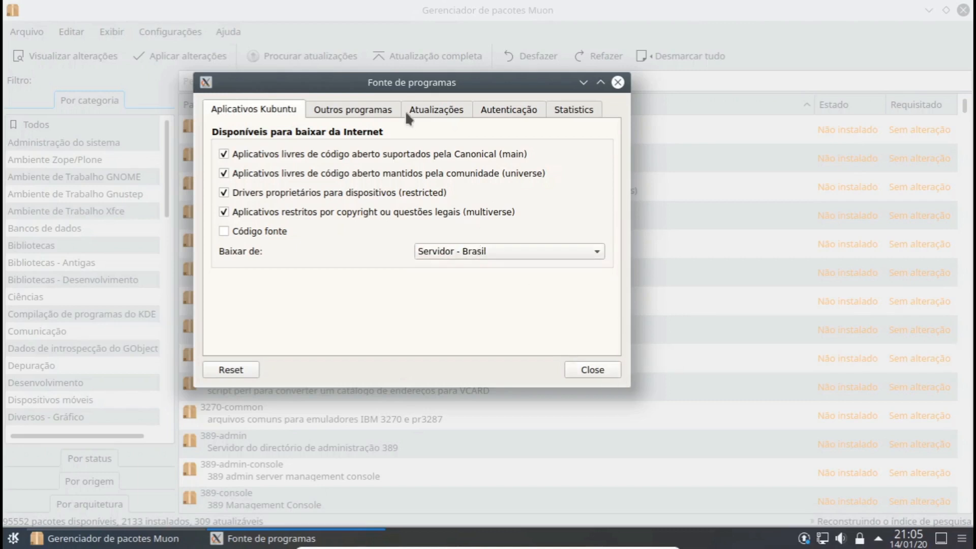
Enable Parceiros da Canonical under Outros programas and keep update checks set to Diariamente.
left_click(376, 109)
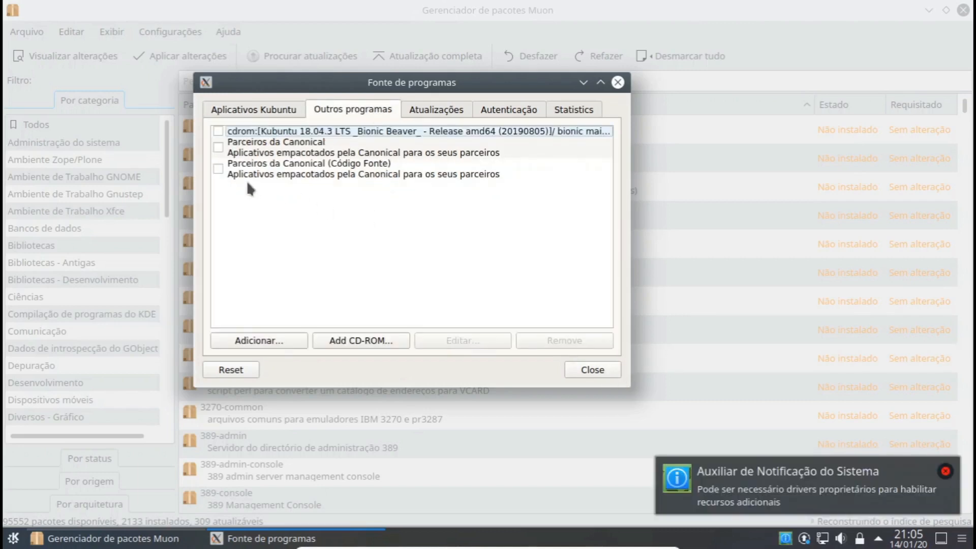
left_click(217, 147)
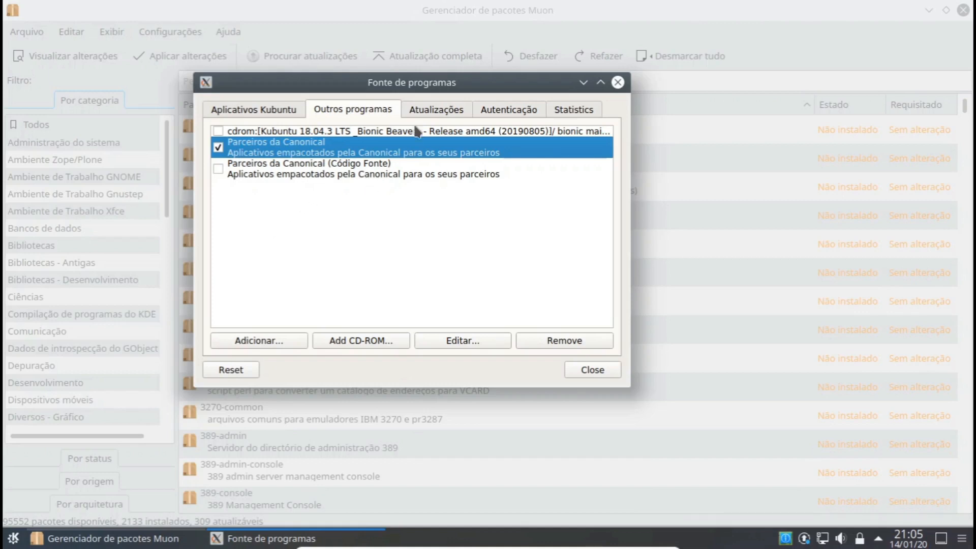
left_click(433, 111)
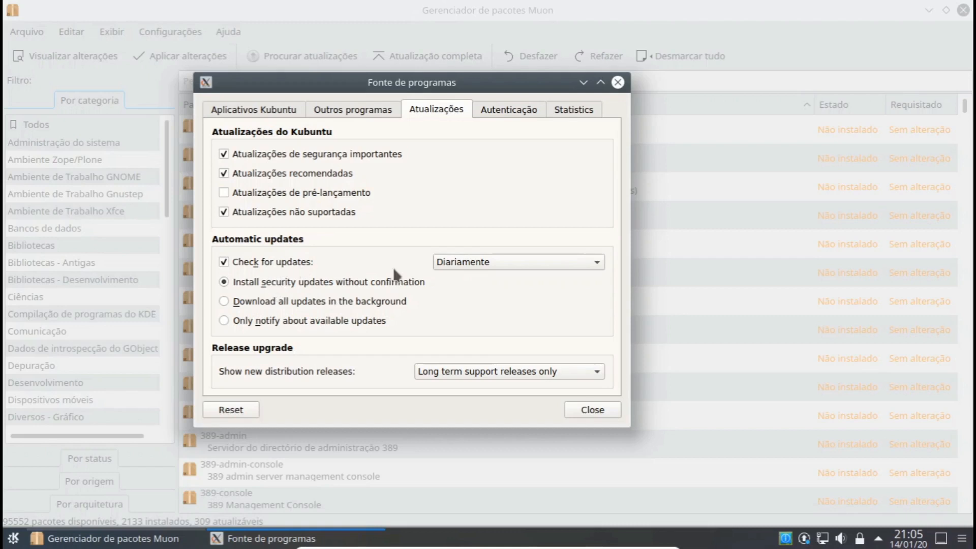
left_click(474, 264)
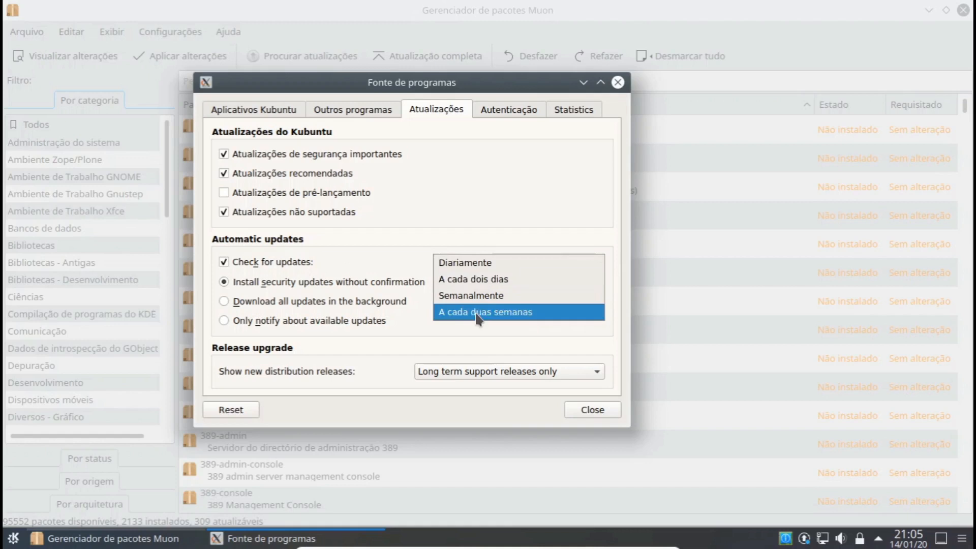
left_click(480, 264)
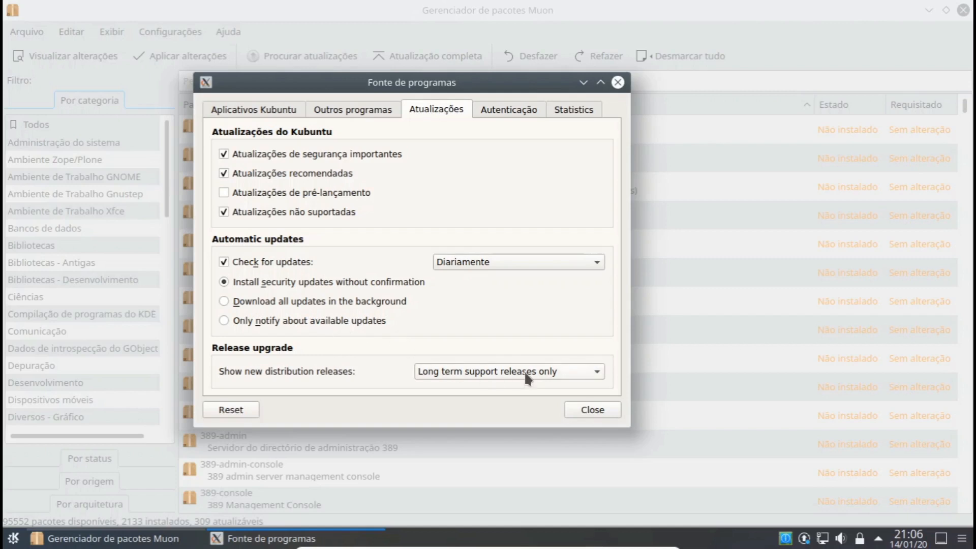
Close the sources dialog and mark all 309 upgradable packages with Atualização completa.
left_click(598, 411)
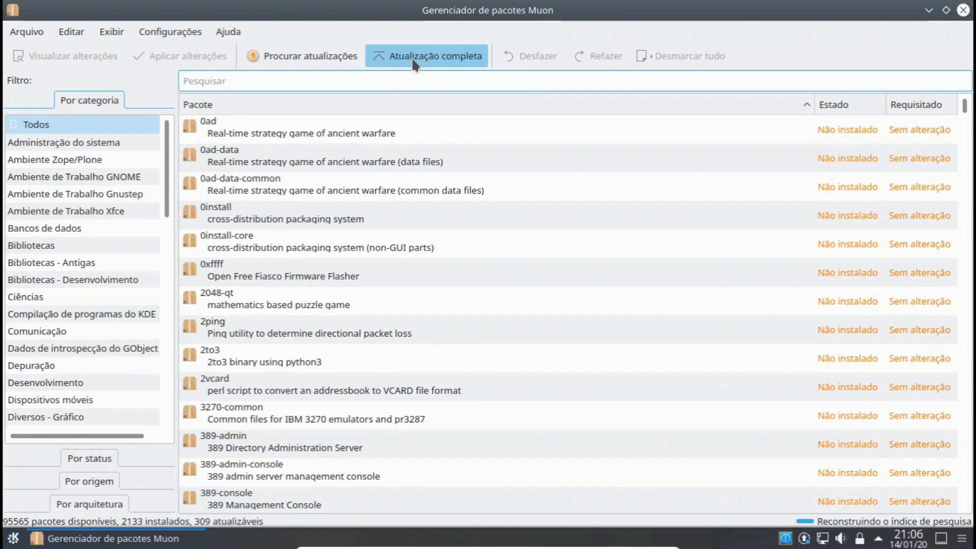
left_click(413, 61)
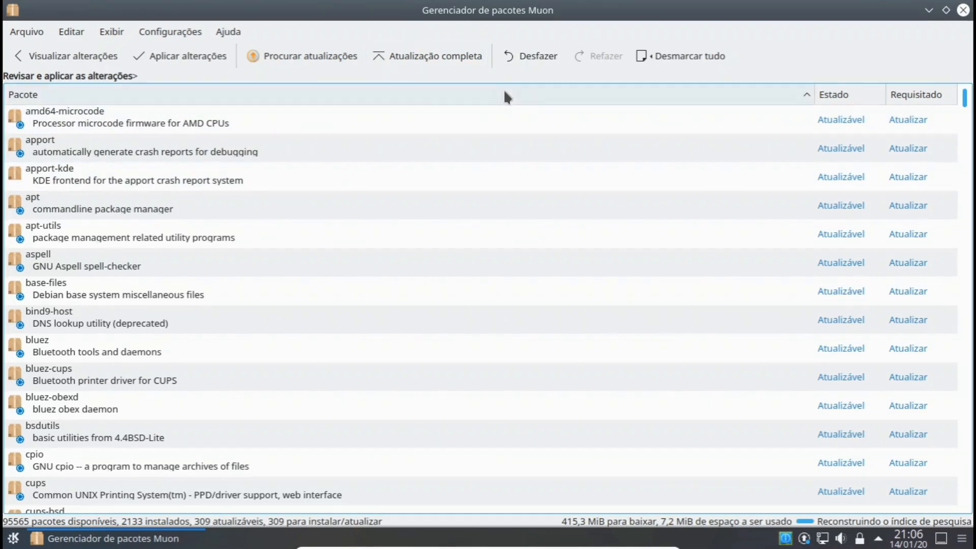
left_click(70, 57)
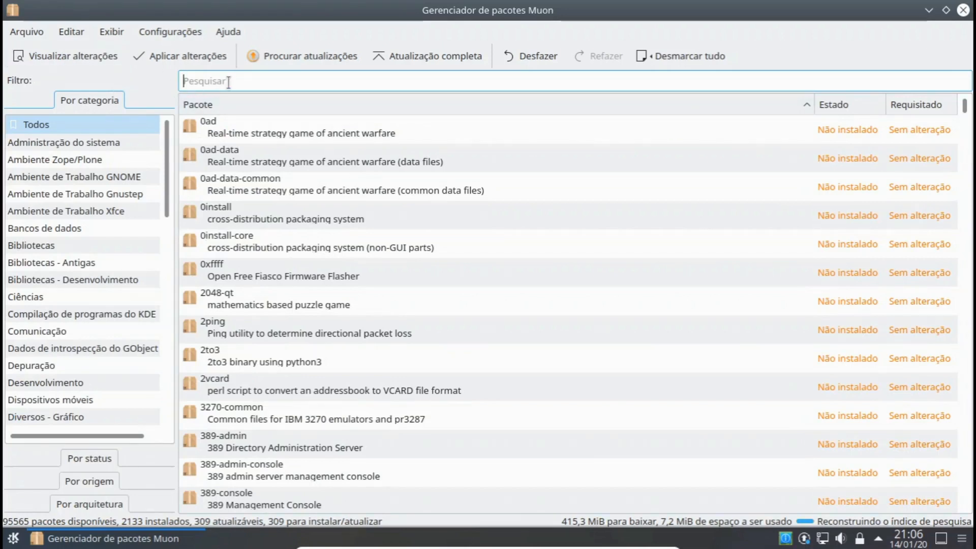
Search 'kubuntu-restr' and mark kubuntu-restricted-extras for installation, accepting its dependencies.
type("kubuntu-restr")
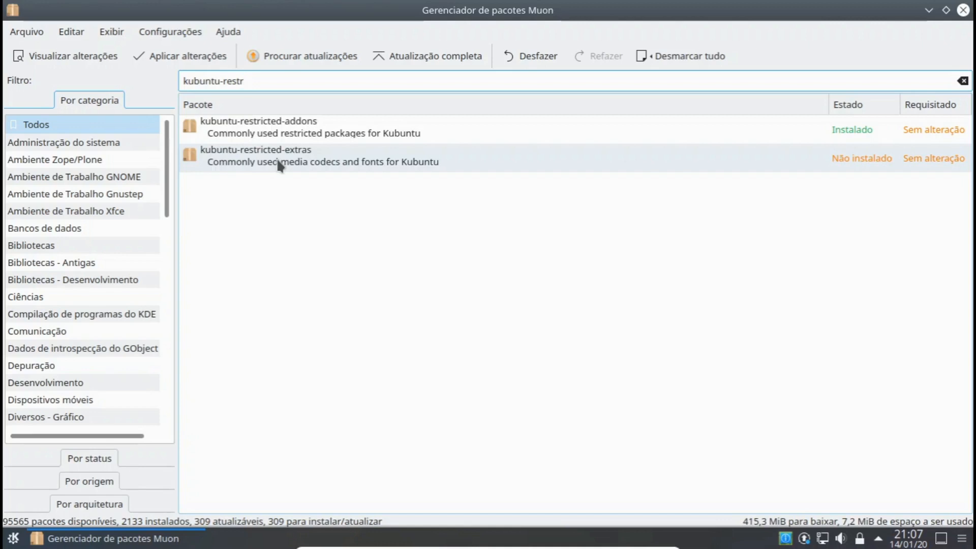
right_click(278, 164)
left_click(331, 147)
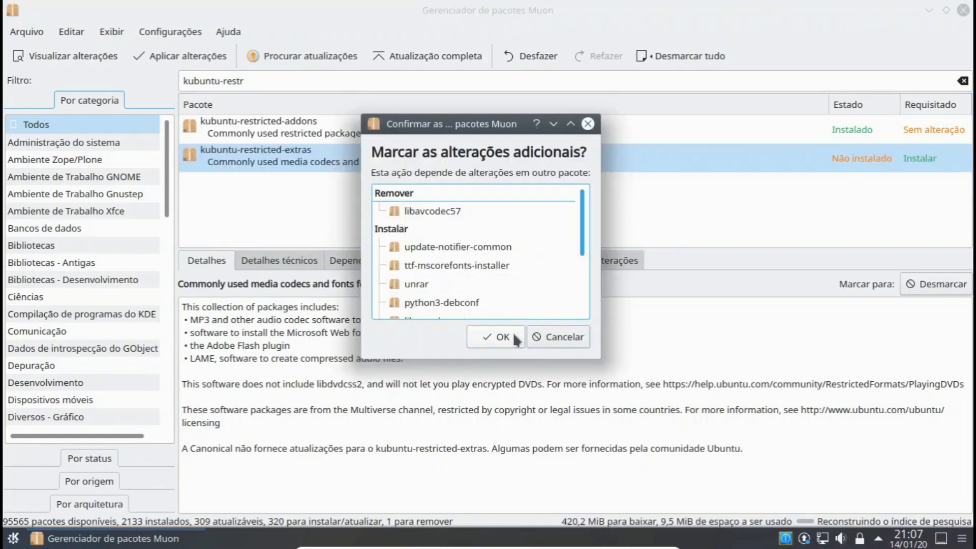
left_click(497, 337)
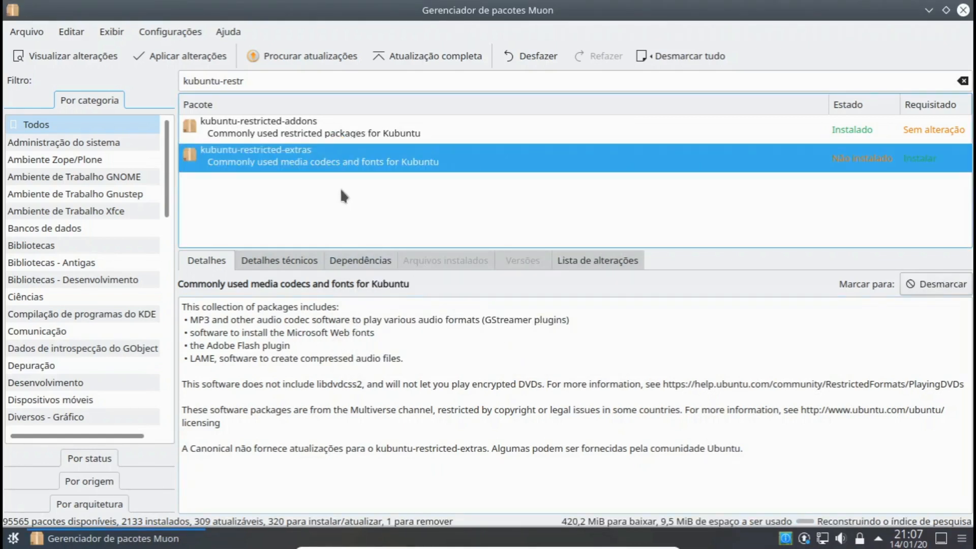
left_click_drag(254, 82, 167, 81)
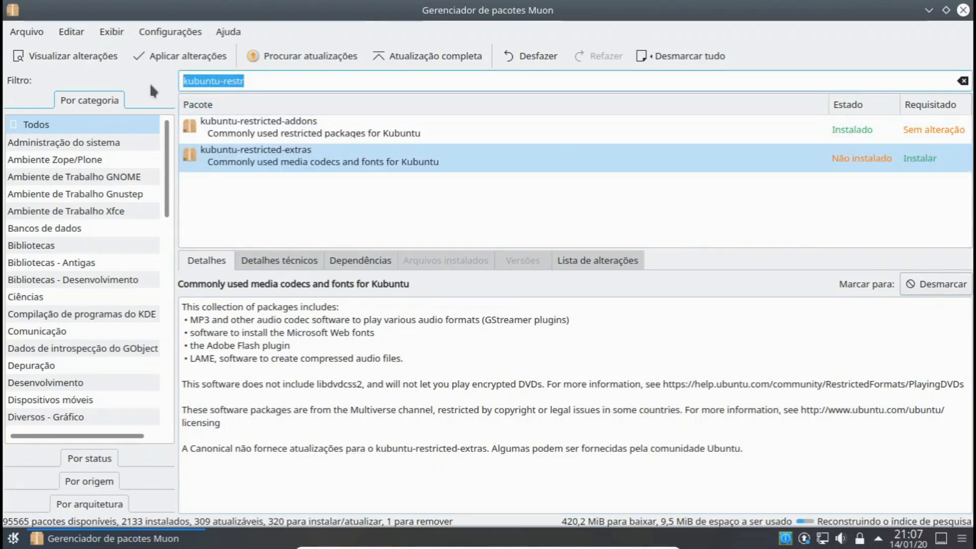
Search 'build' and mark build-essential for installation, accepting its required packages.
type("buil")
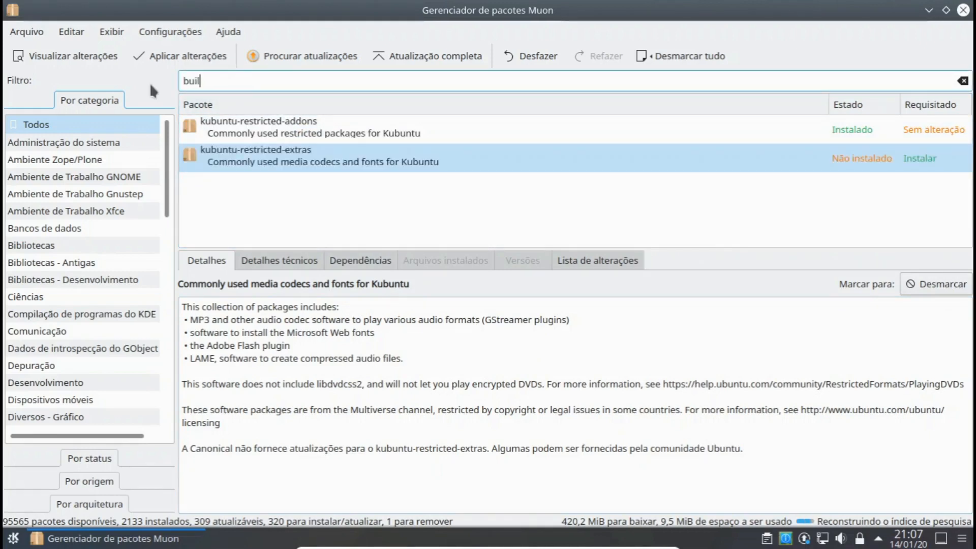
type("d")
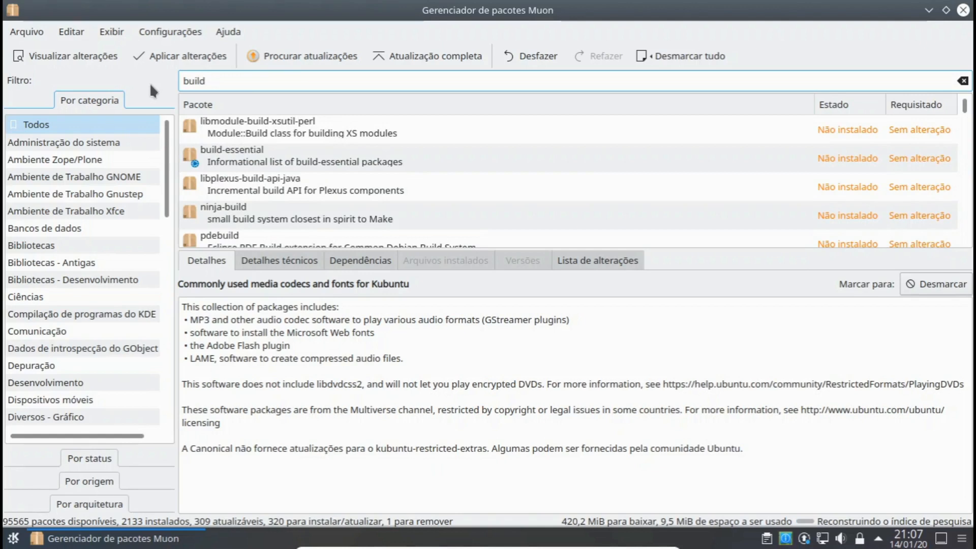
right_click(248, 162)
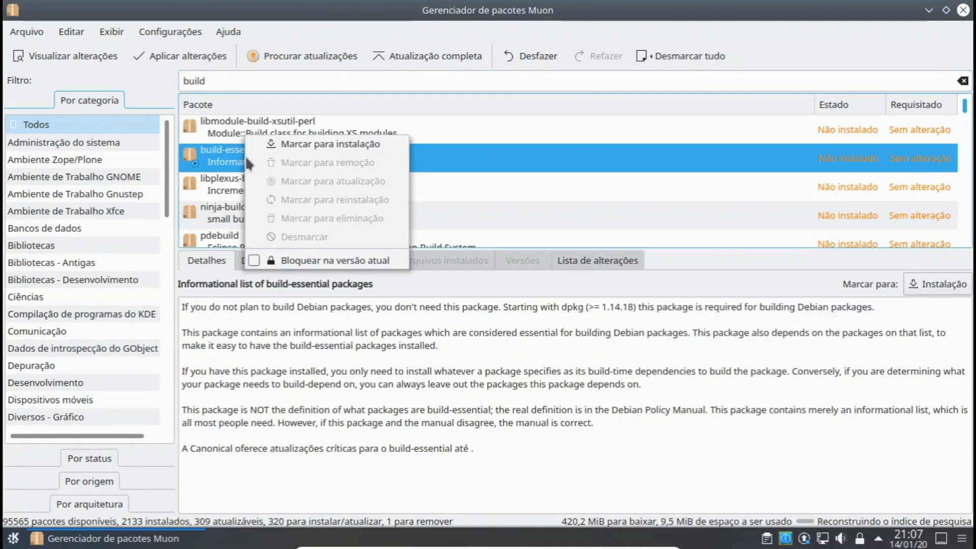
left_click(334, 146)
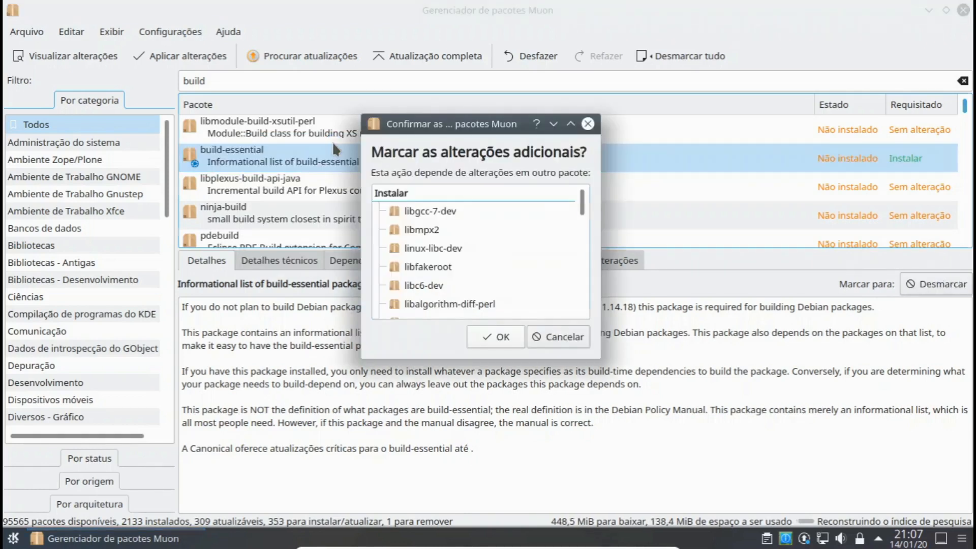
left_click(514, 338)
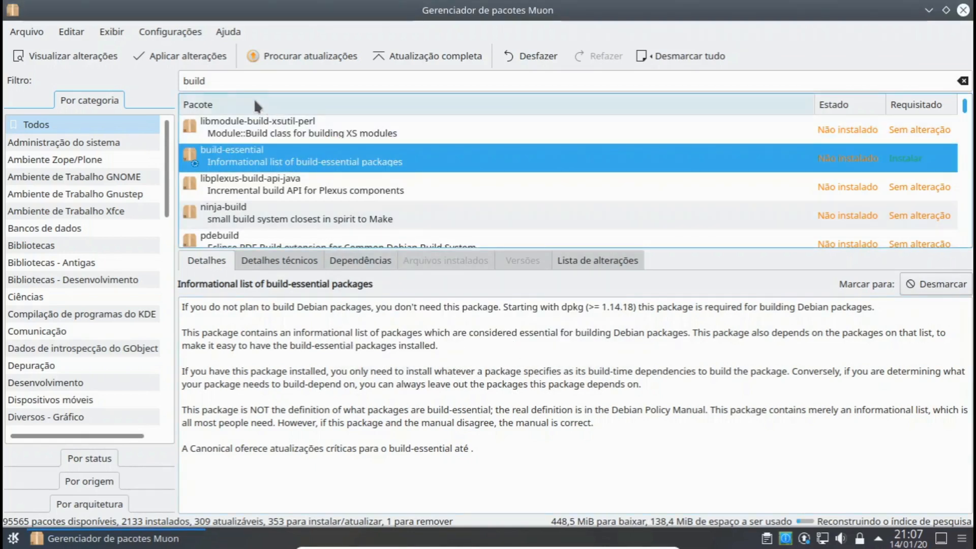
Replace the search text with 'gcc', then with 'gcb'.
left_click_drag(232, 87, 158, 83)
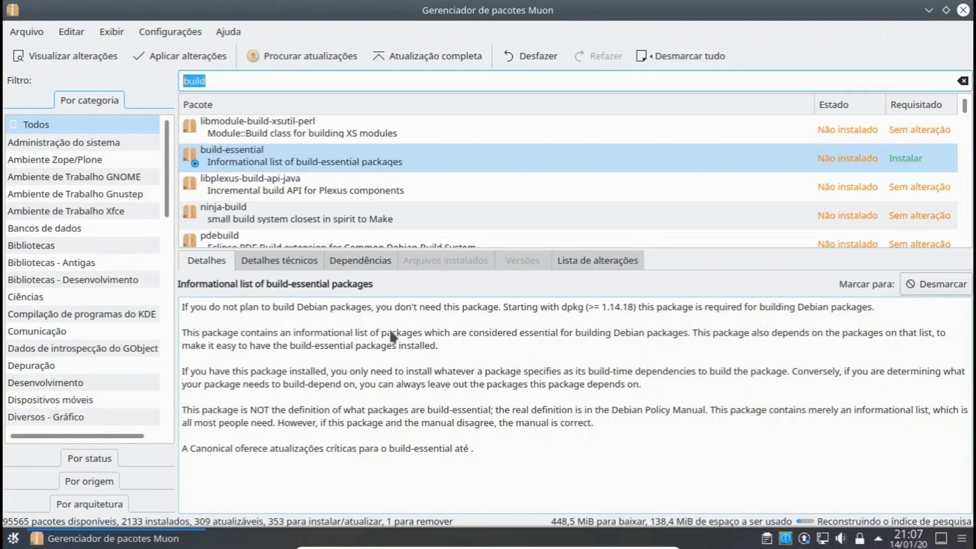
type("gcc")
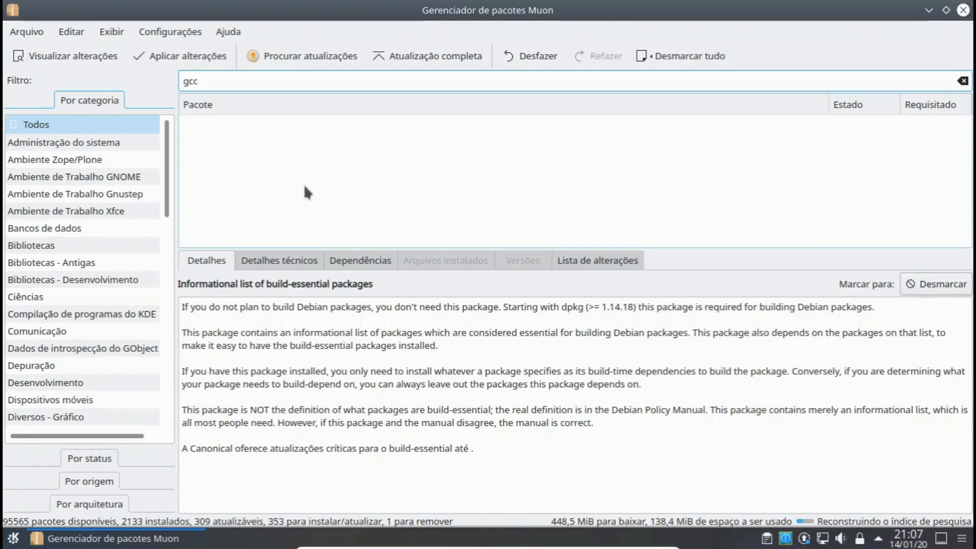
double_click(218, 86)
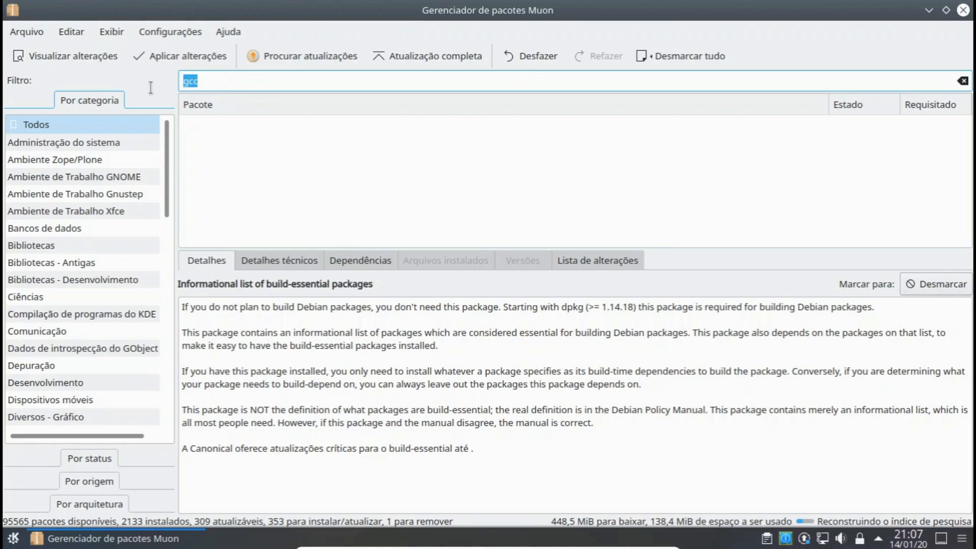
type("gcb")
Apply all marked package changes and authorise them with the account password.
key("ctrl+a")
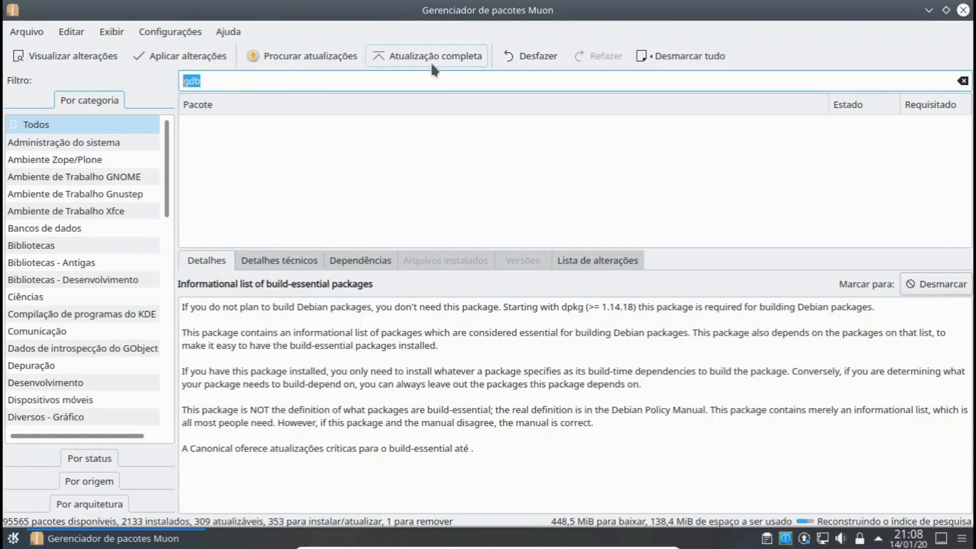
left_click(194, 55)
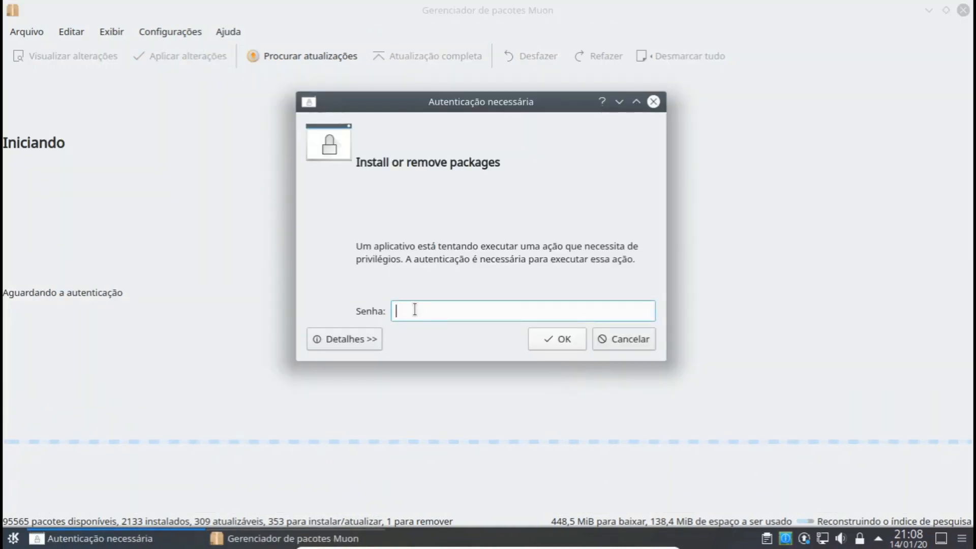
type("******")
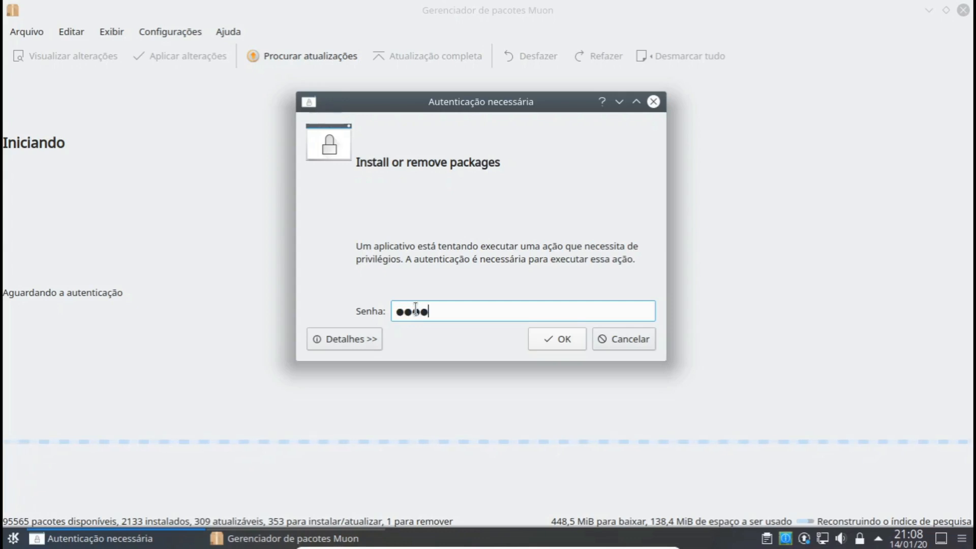
left_click(580, 342)
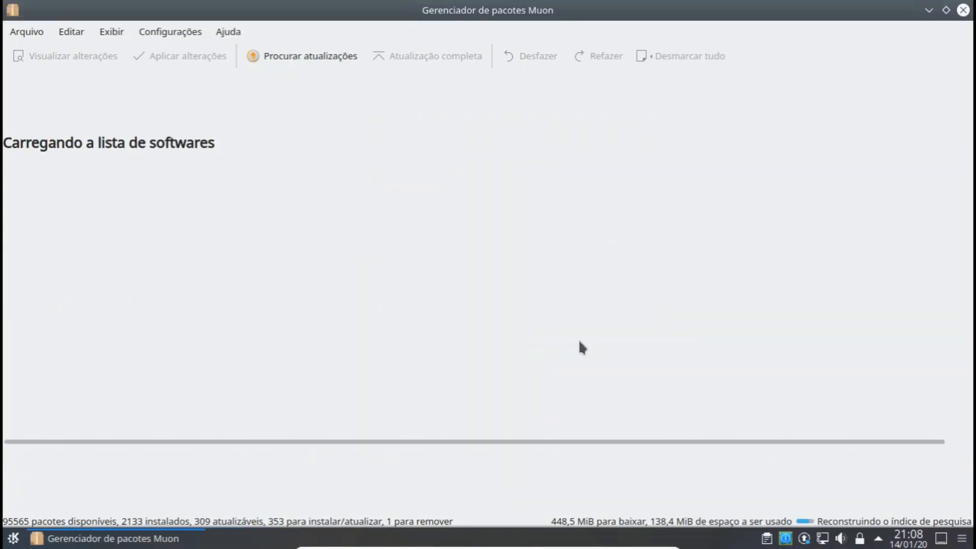
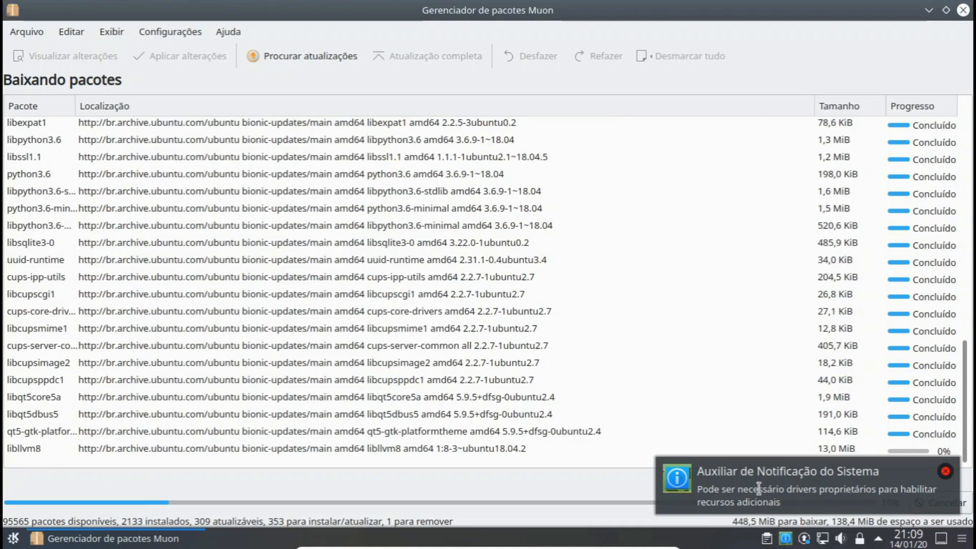
Open Driver Manager from the proprietary-drivers notification, then move and enlarge its dialog.
left_click(787, 538)
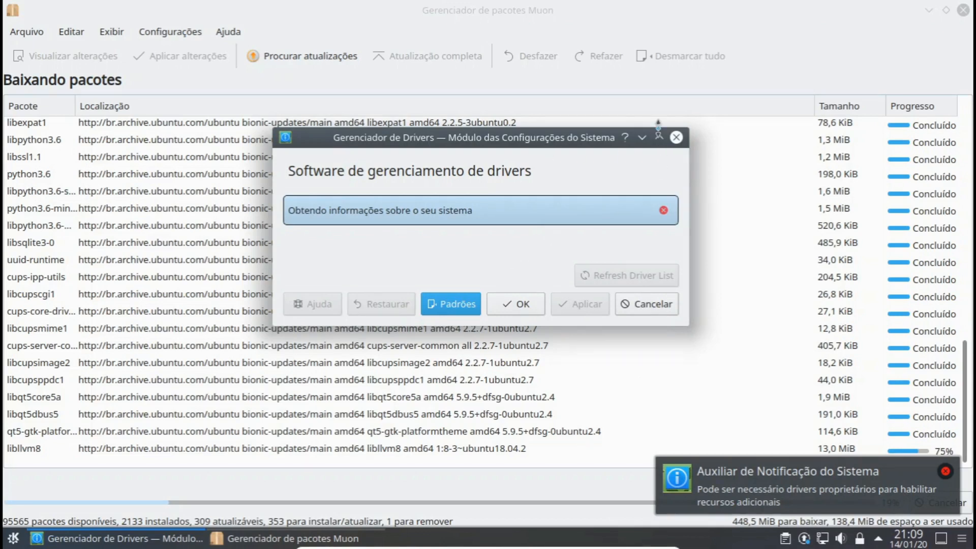
left_click_drag(553, 141, 462, 41)
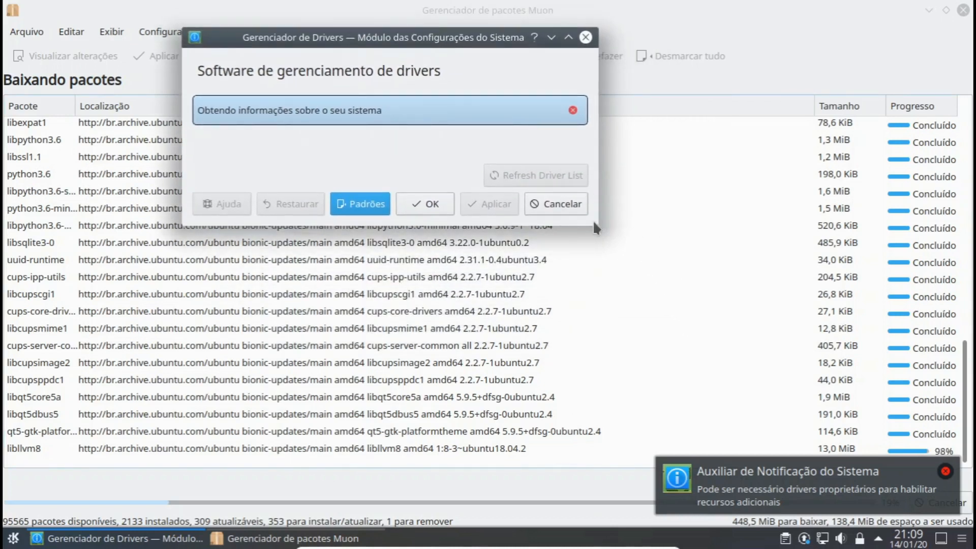
left_click_drag(597, 224, 771, 337)
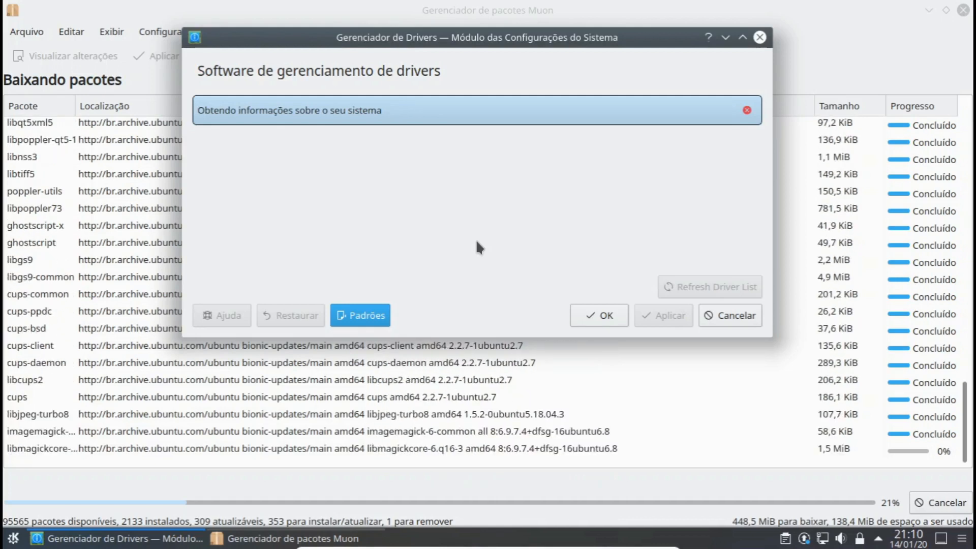
Leave full-screen and return to the VM while the VMware and VirtualBox drivers are listed.
key("ctrl+f")
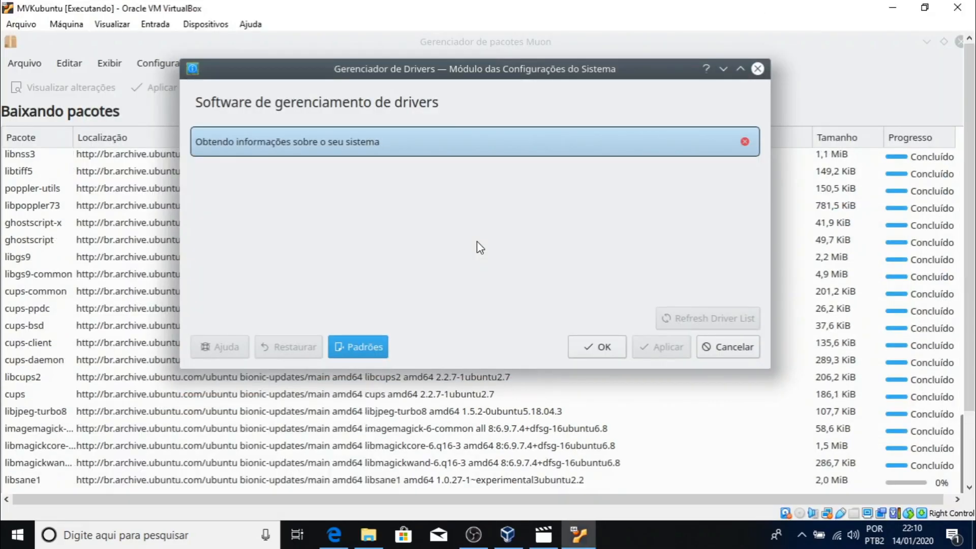
left_click(474, 534)
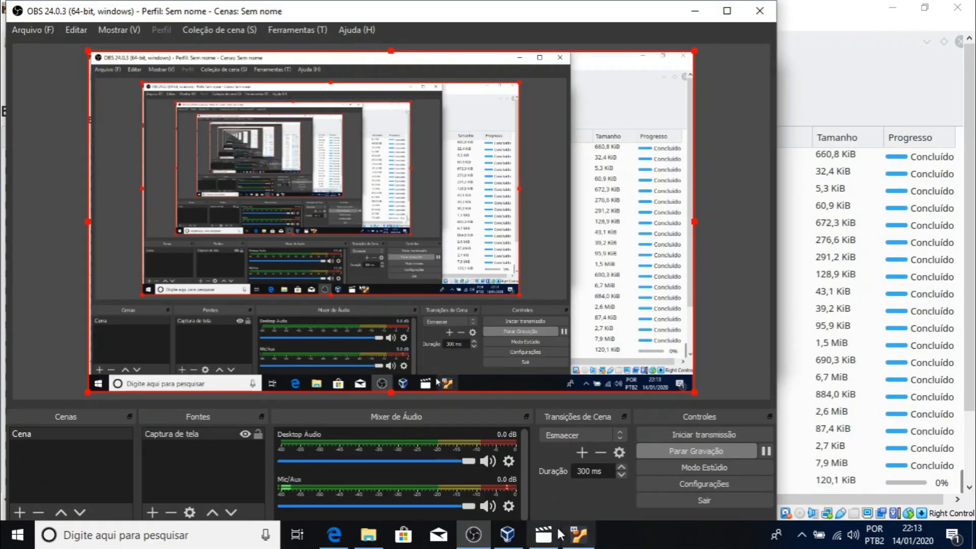
left_click(579, 534)
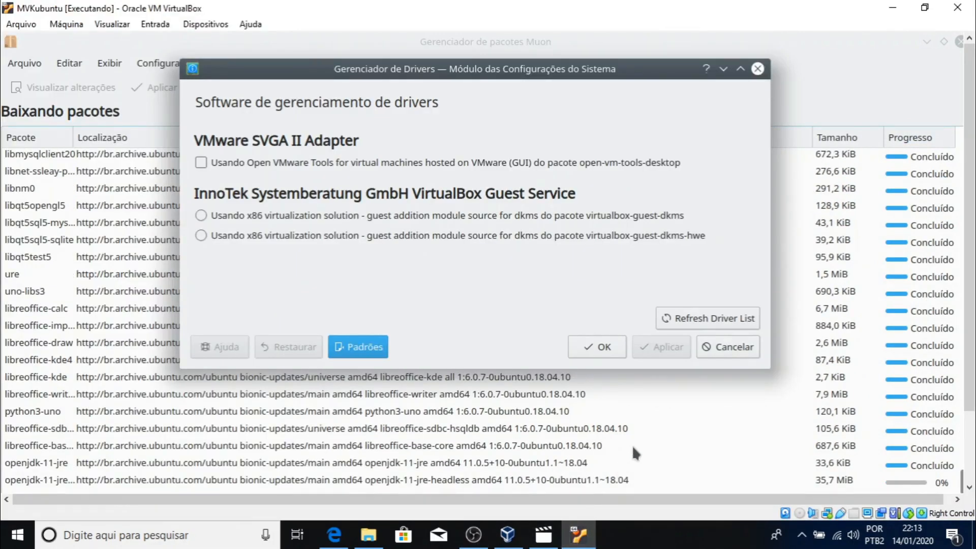
Tick Open VMware Tools and choose virtualbox-guest-dkms (non-hwe) for the VirtualBox Guest Service.
key("Control_R+f")
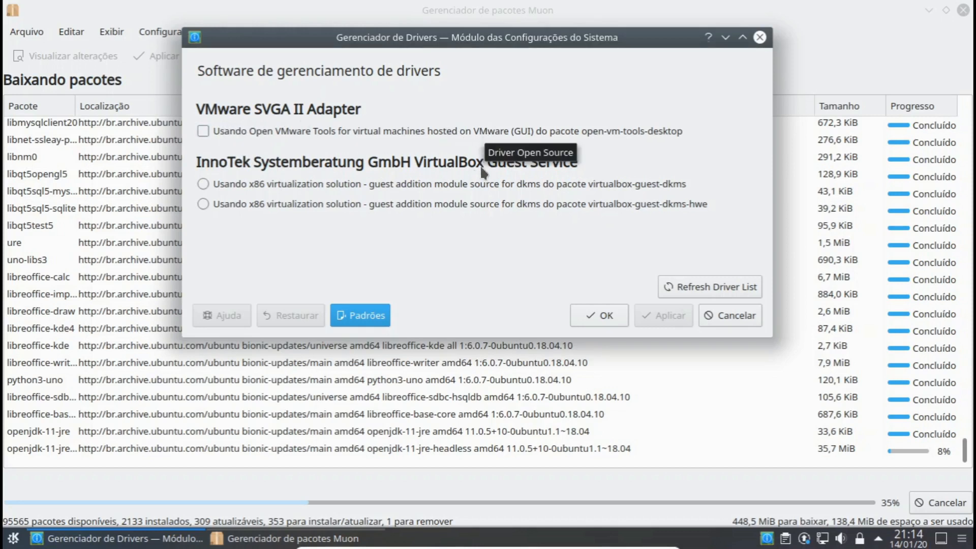
left_click(204, 132)
left_click(203, 182)
left_click(202, 202)
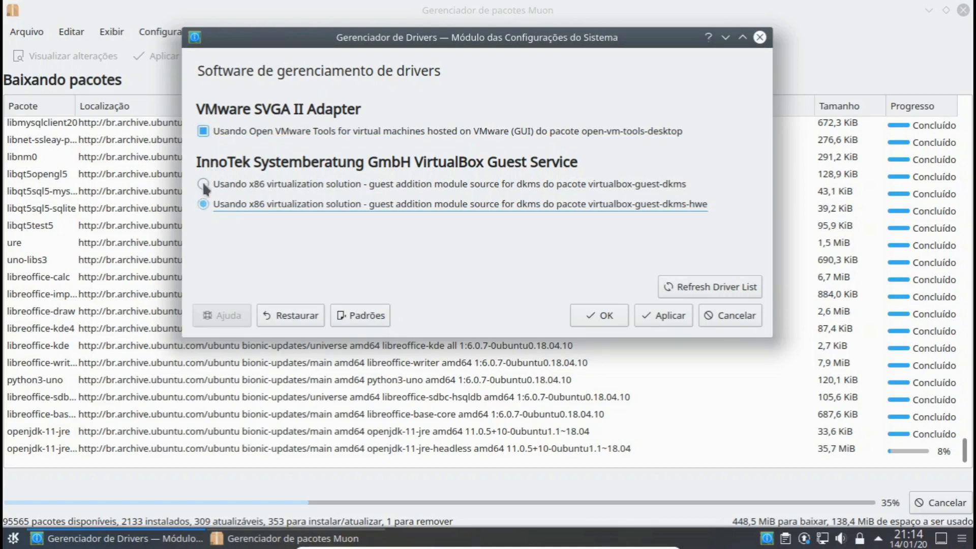
left_click(203, 185)
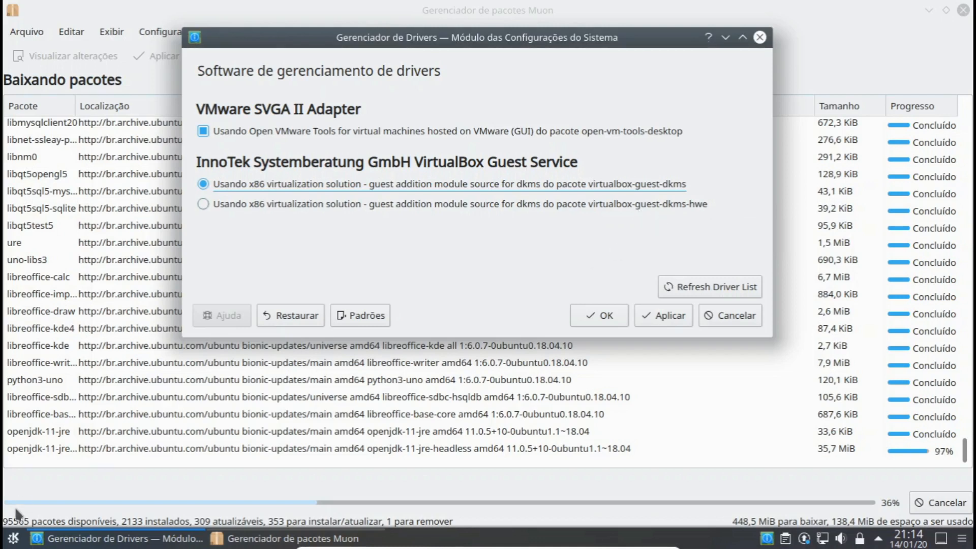
left_click(15, 538)
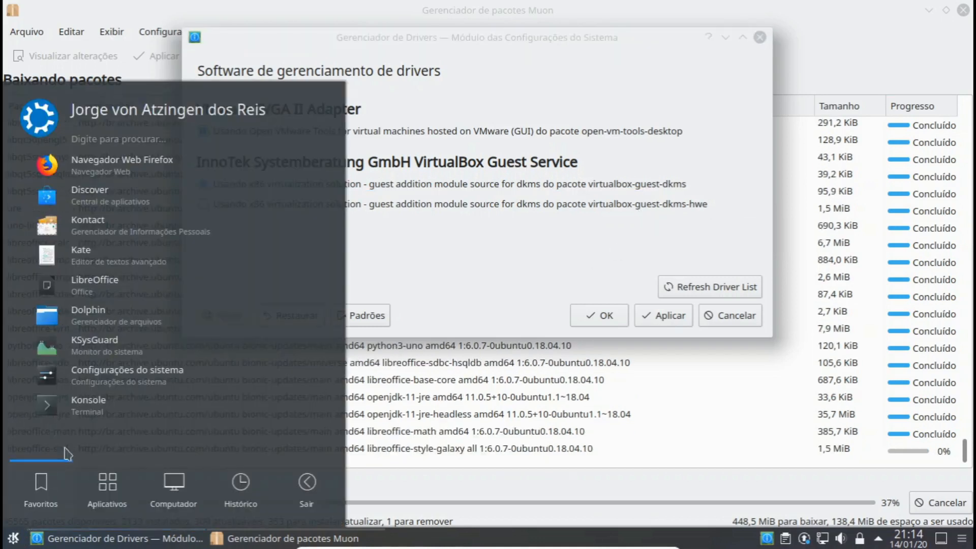
Launch Firefox, close the privacy notice tab and search the web for 'hwe'.
left_click(102, 164)
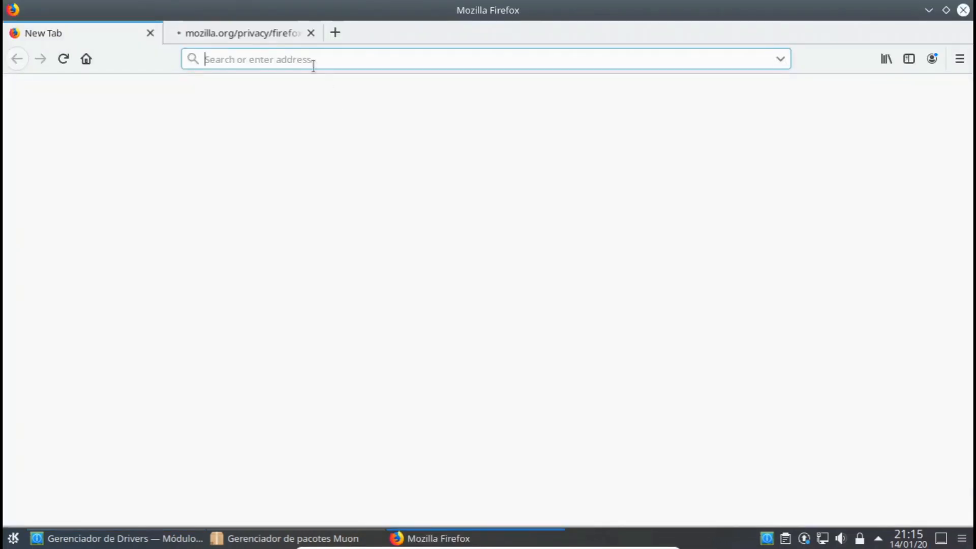
left_click(312, 33)
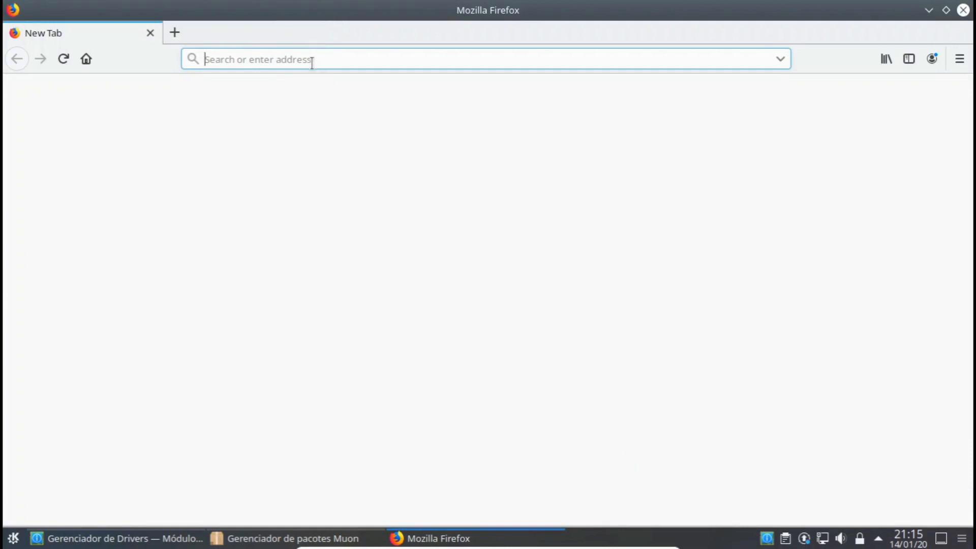
type("we")
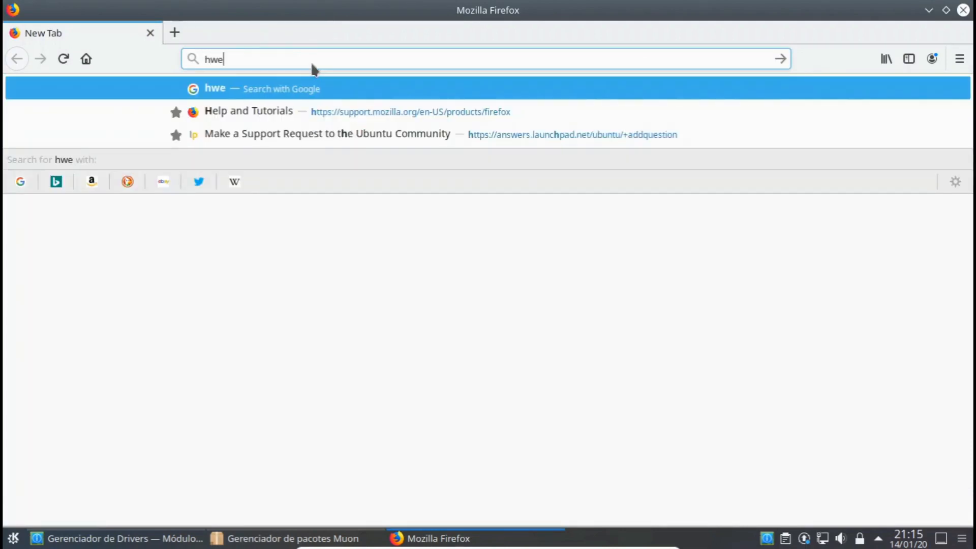
key("Return")
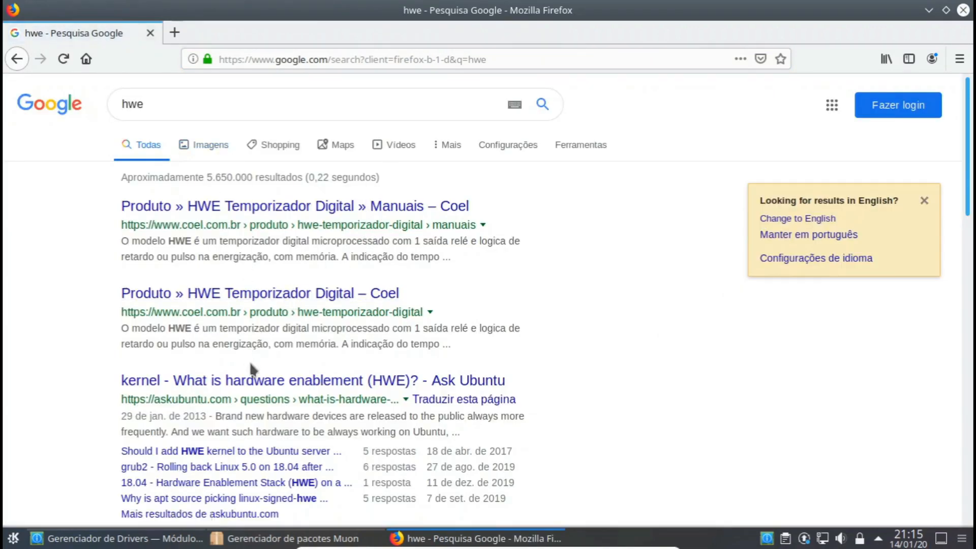
Read the Ask Ubuntu answer 'What is hardware enablement (HWE)?'.
left_click(305, 384)
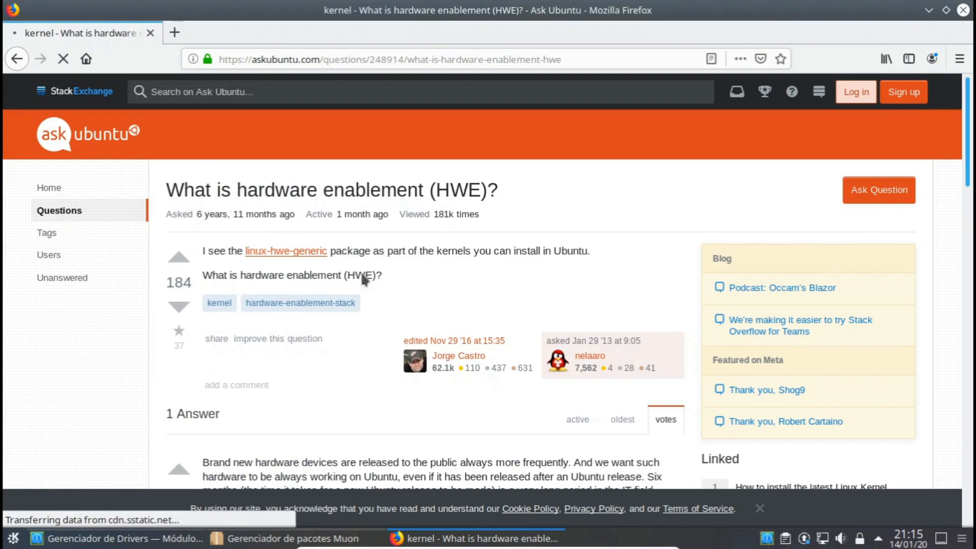
scroll(449, 260, "down", 3)
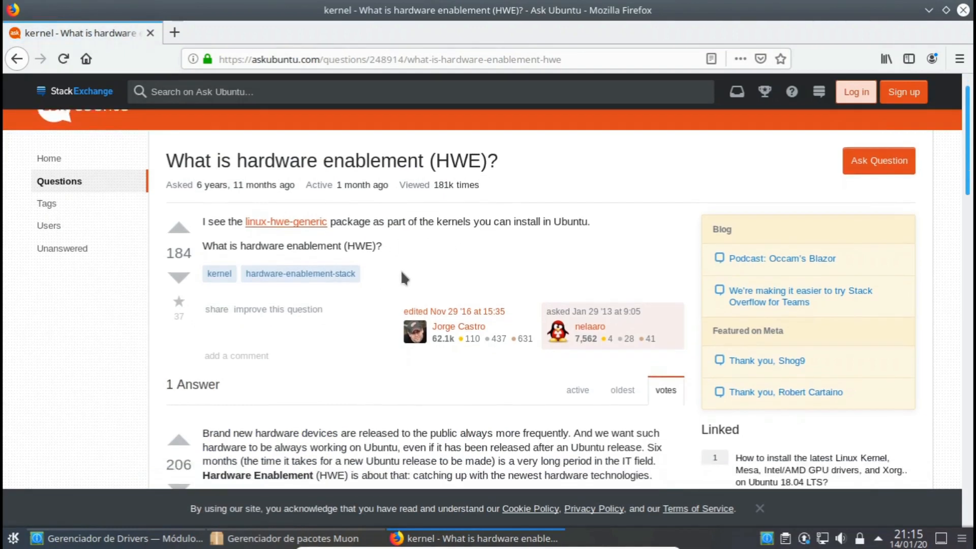
scroll(325, 321, "down", 5)
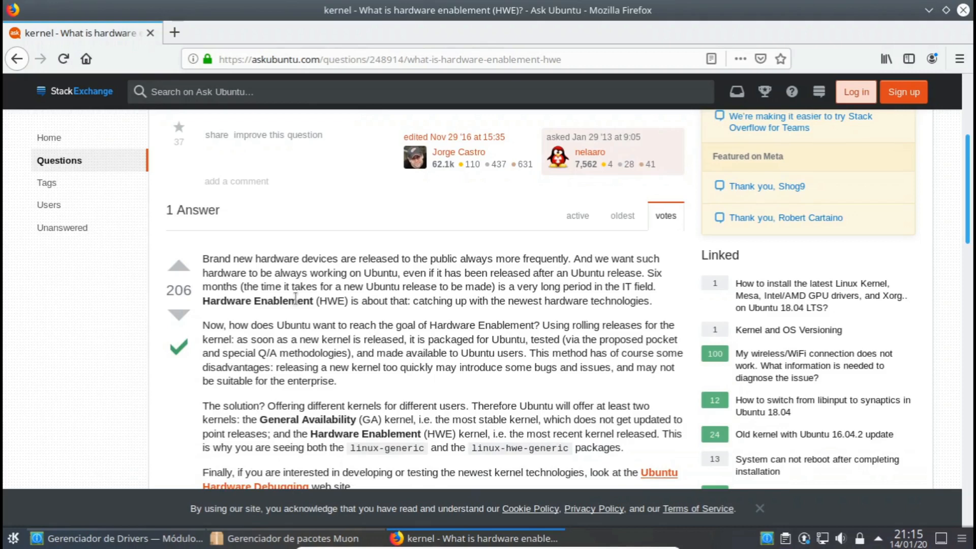
scroll(296, 299, "down", 2)
scroll(308, 292, "down", 3)
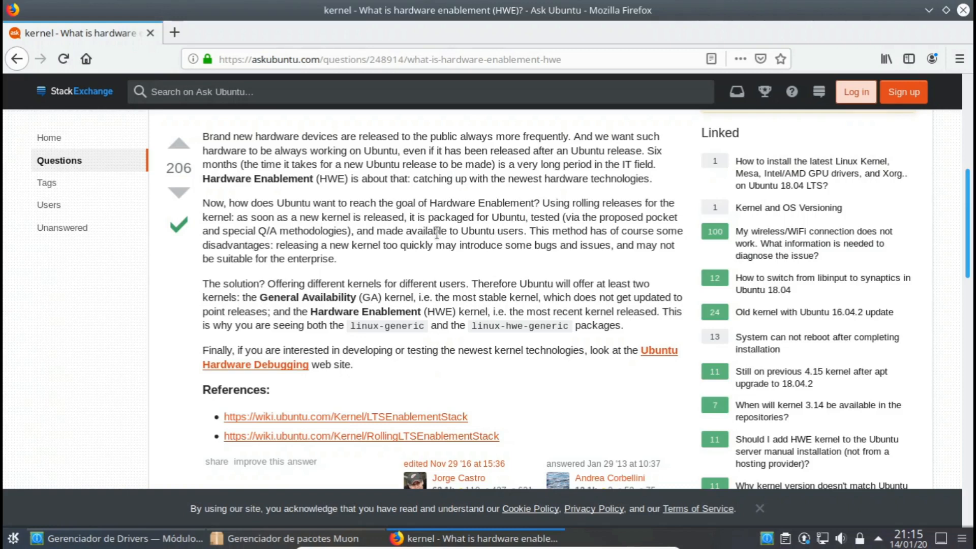
Close Firefox, apply the driver changes with Aplicar and authenticate with the account password.
left_click(964, 10)
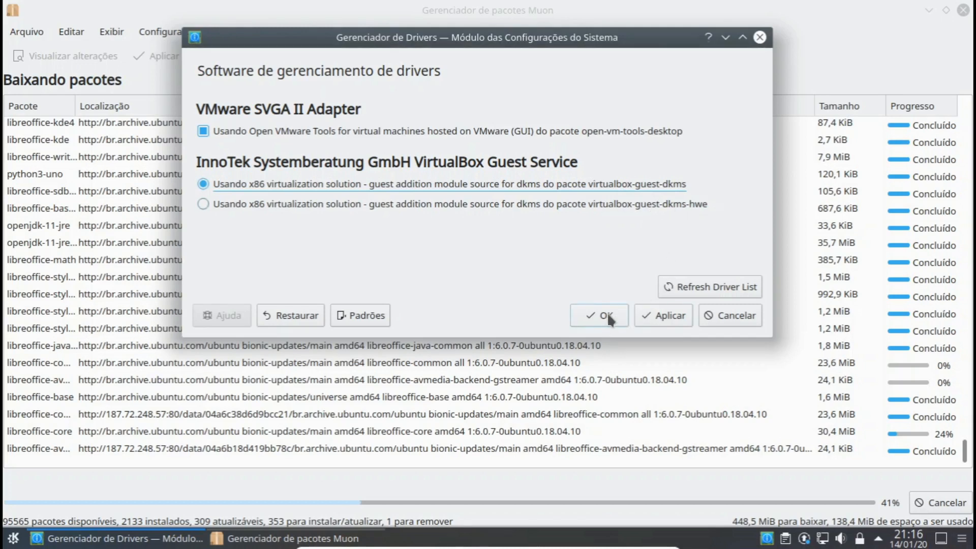
left_click(647, 313)
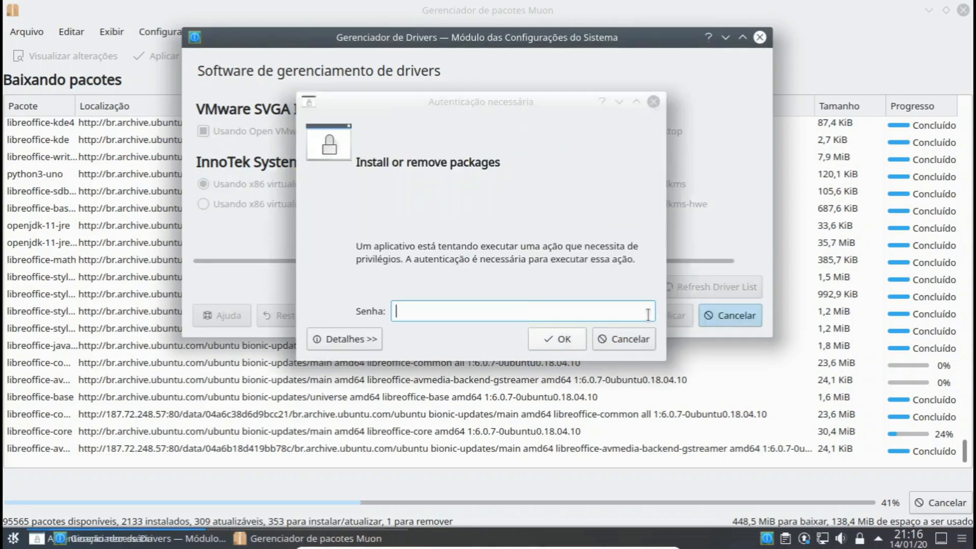
type("aaaaa")
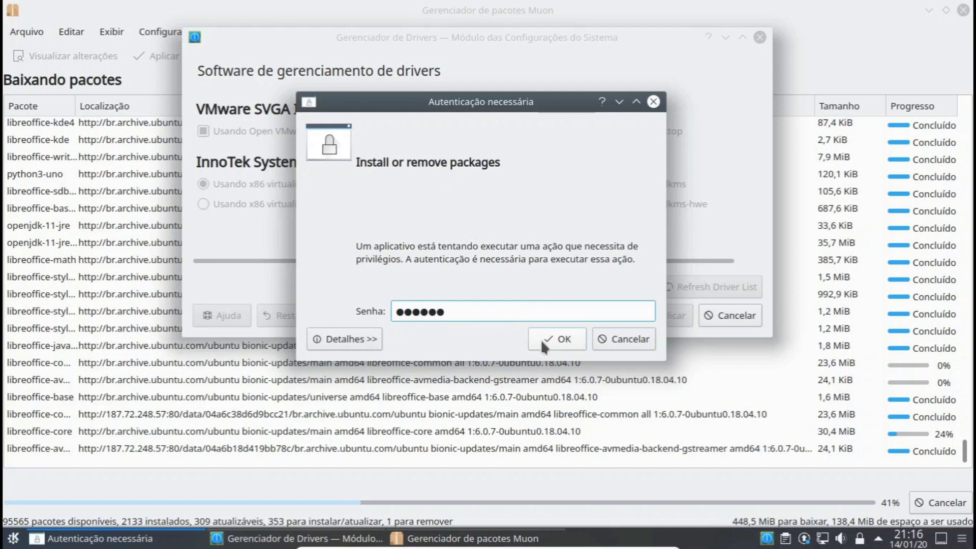
left_click(541, 339)
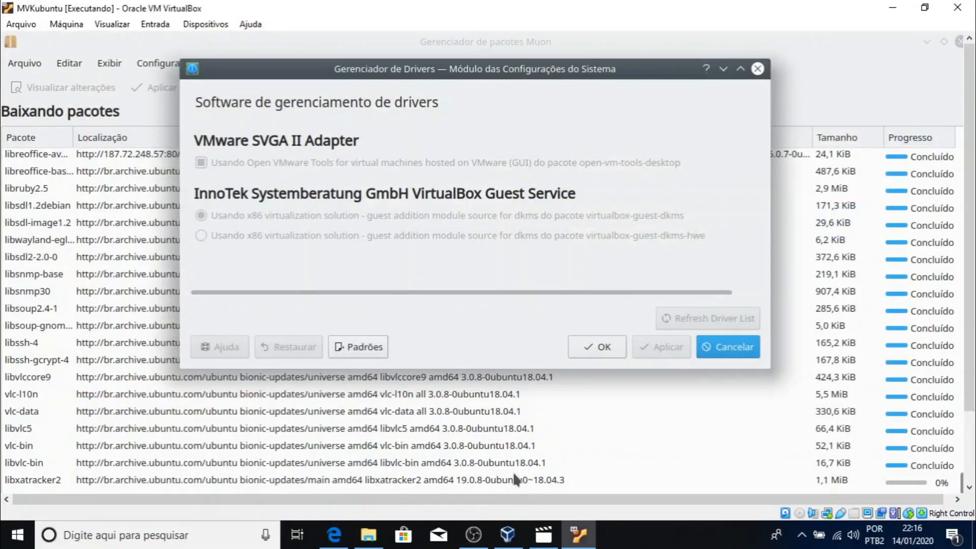
Return the VM to full screen and bring Muon's installation with the TrueType fonts EULA prompt forward.
left_click(474, 535)
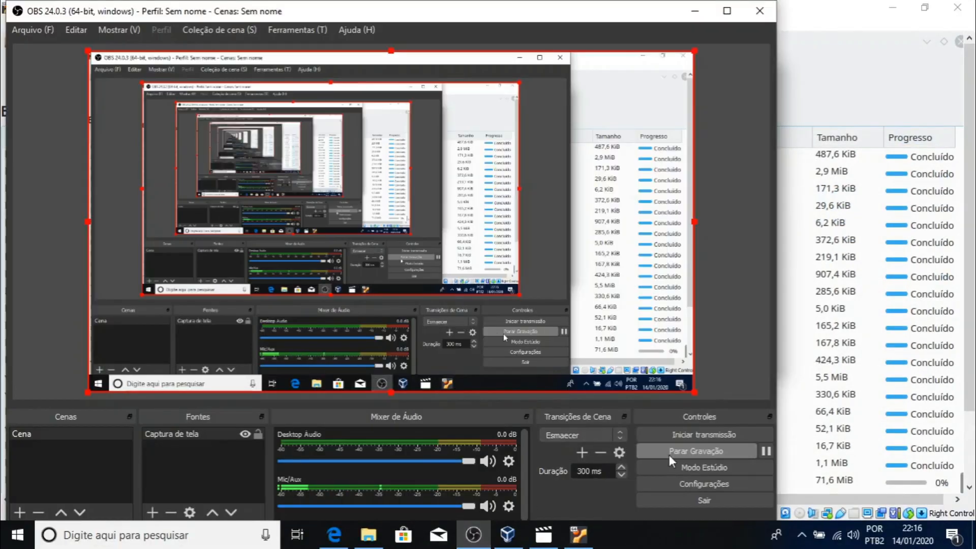
left_click(579, 535)
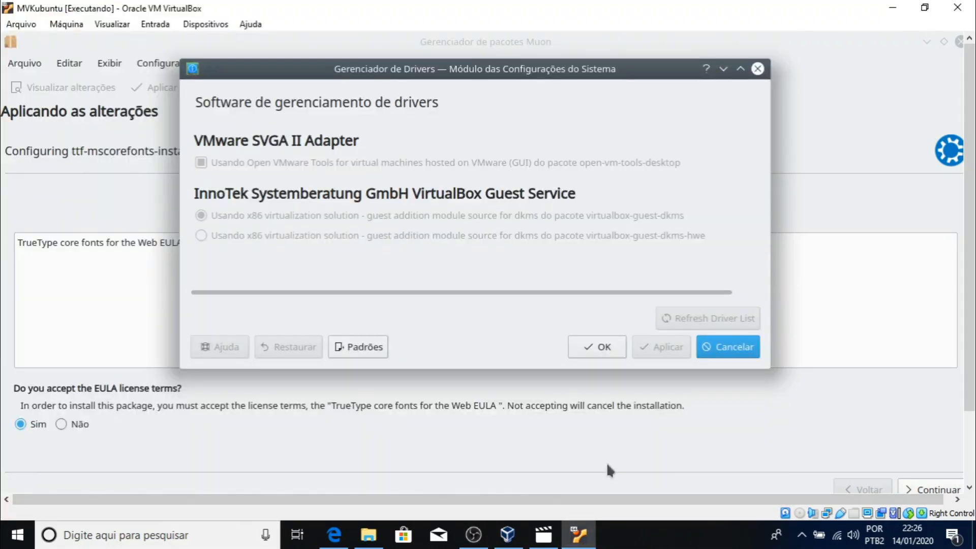
key("Control_R+f")
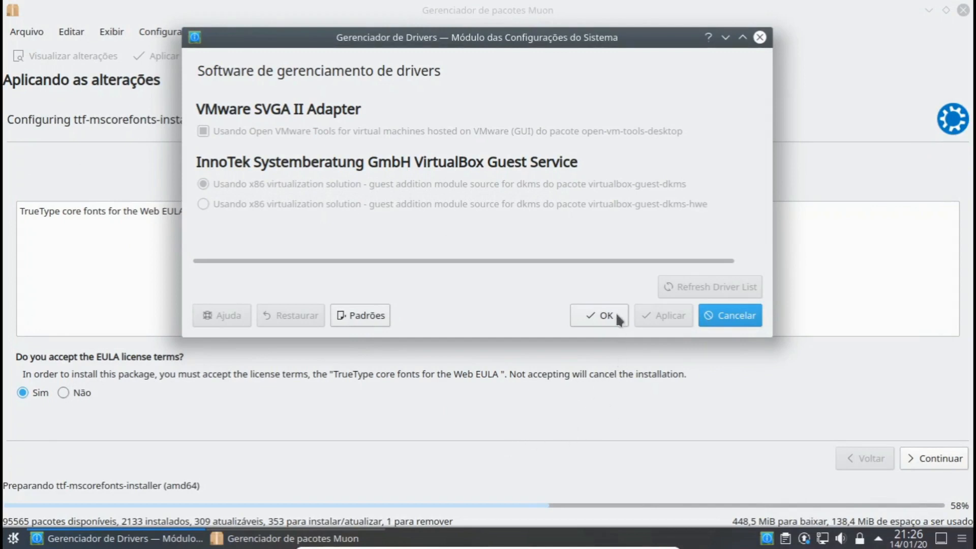
left_click(549, 463)
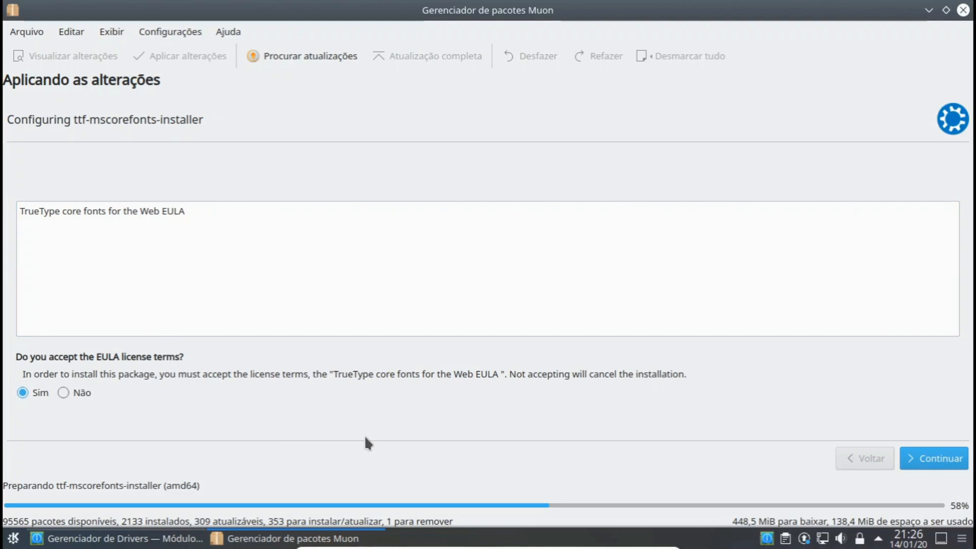
Accept the ttf-mscorefonts-installer EULA with Continuar and close Driver Manager with OK.
left_click(947, 459)
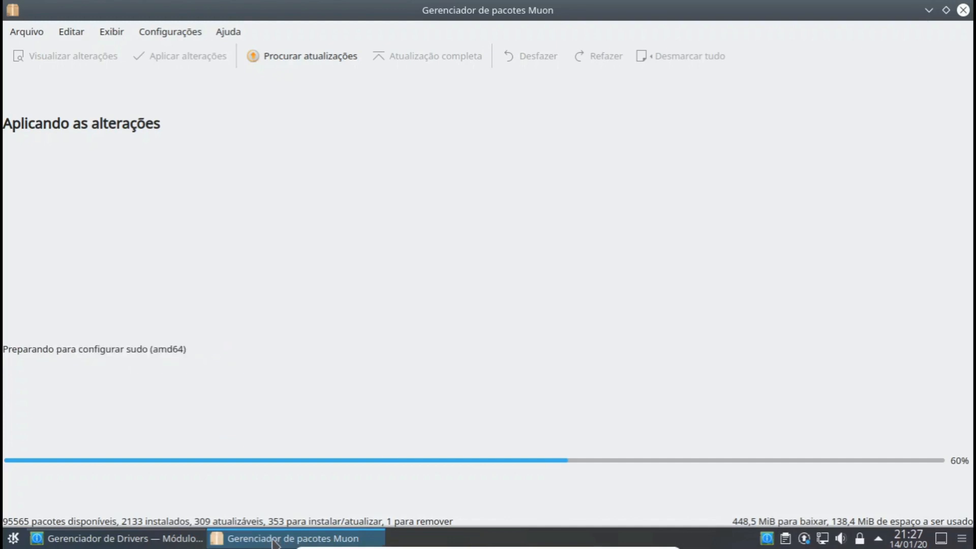
left_click(188, 539)
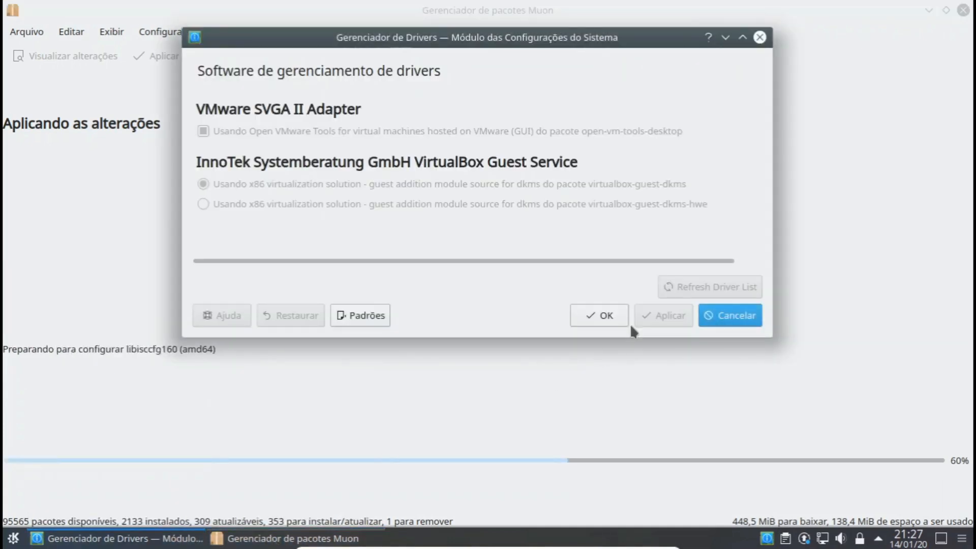
left_click(610, 316)
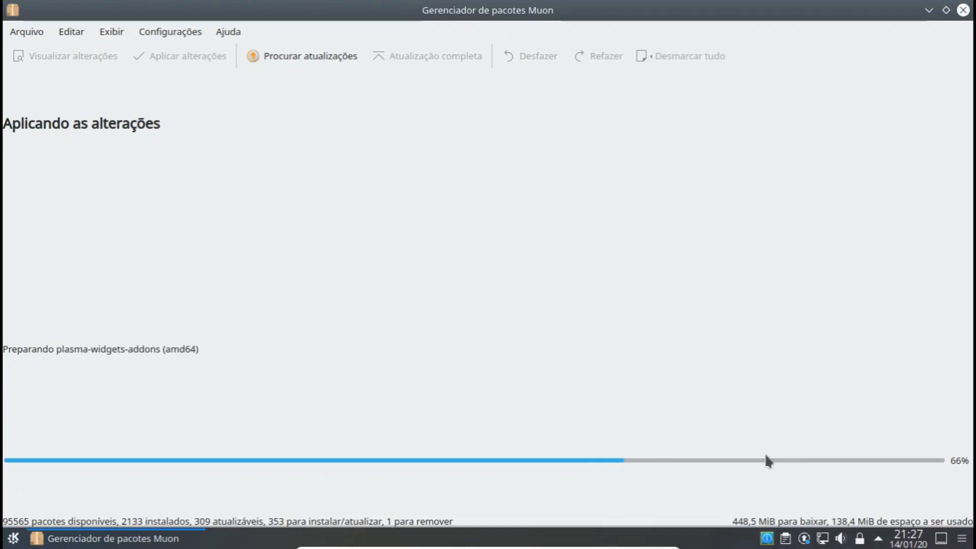
key("ctrl+f")
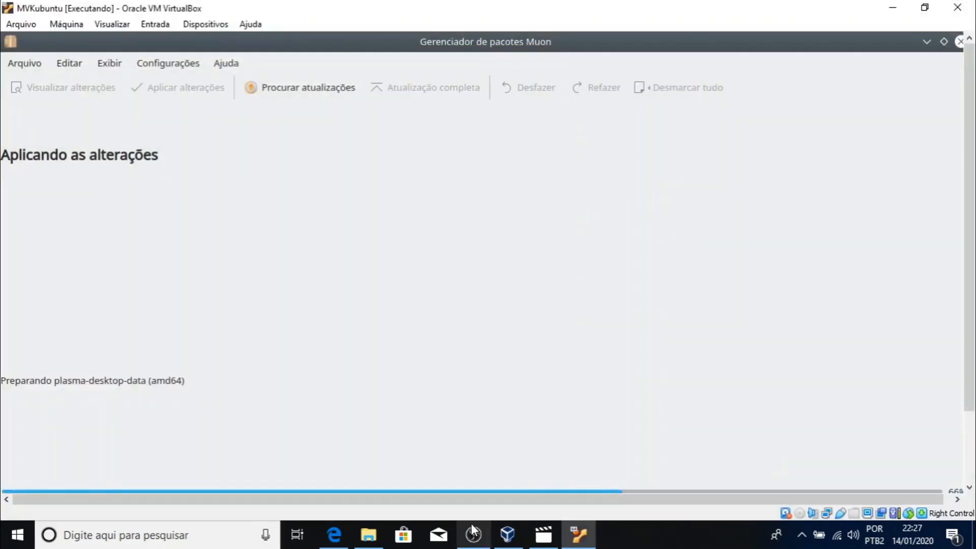
left_click(473, 534)
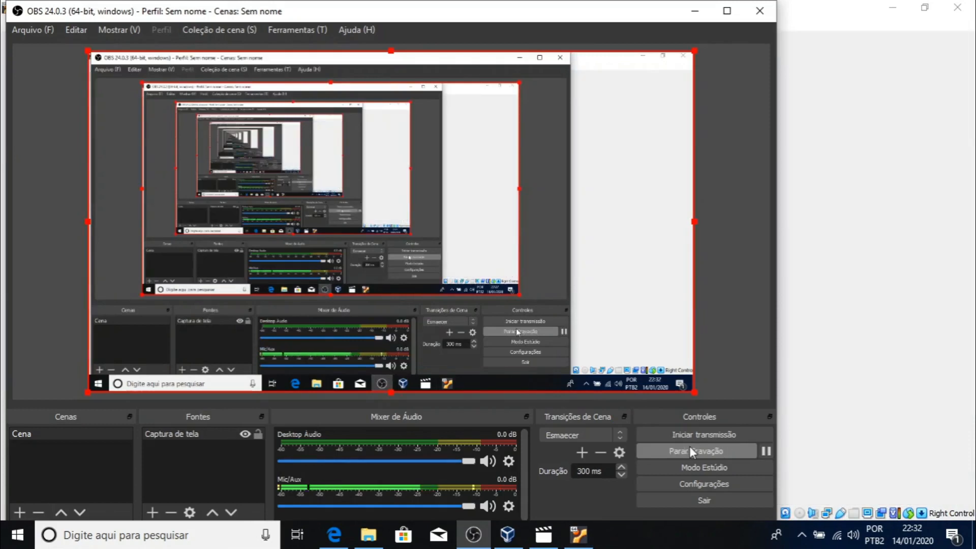
Switch the VM back to full screen and replace Muon's filter text with 'gcc'.
left_click(689, 449)
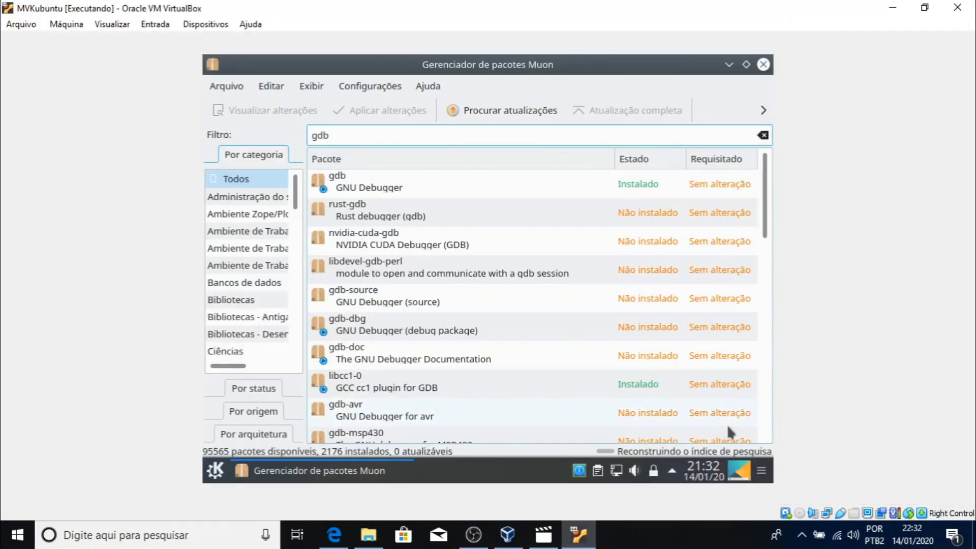
key("ctrl+f")
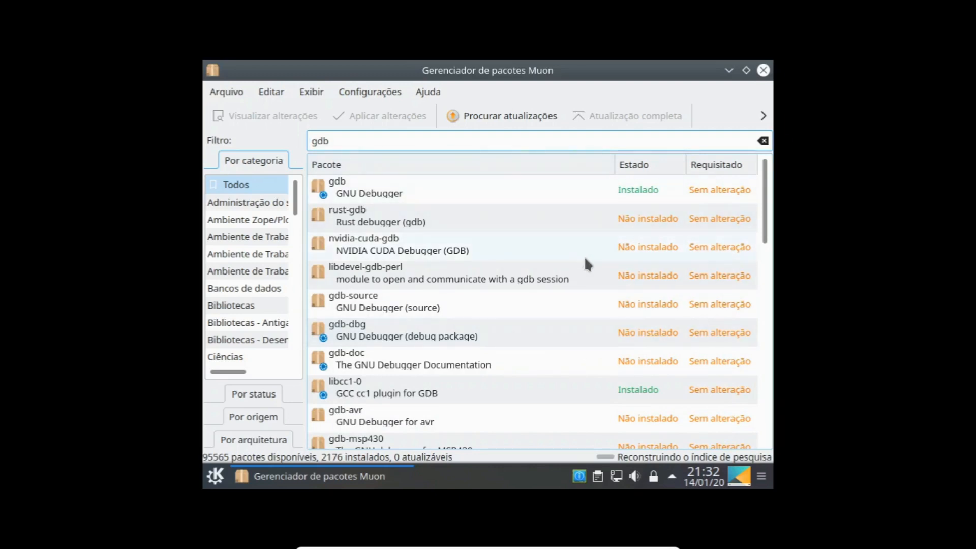
left_click_drag(338, 141, 308, 140)
type("gcc")
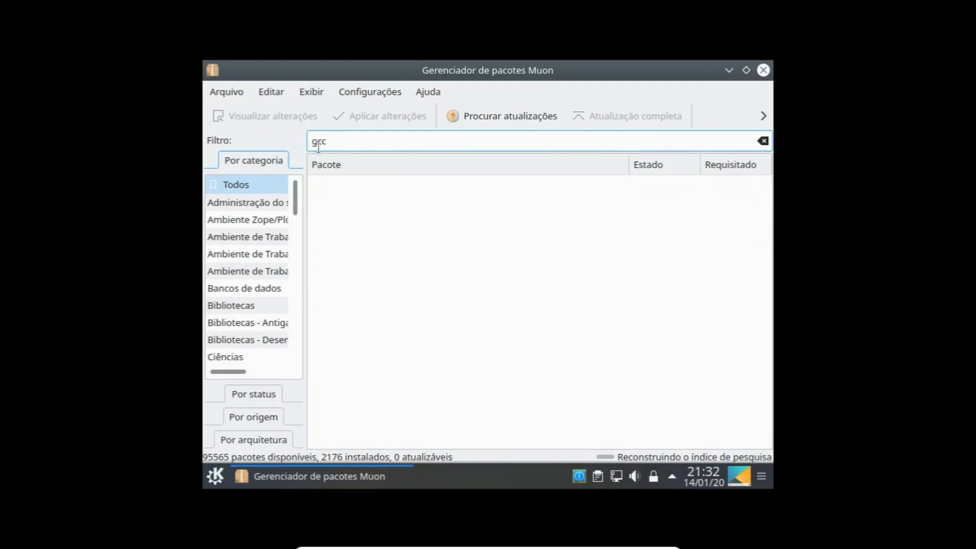
Close Muon and search the application launcher for 'tela'.
left_click(764, 71)
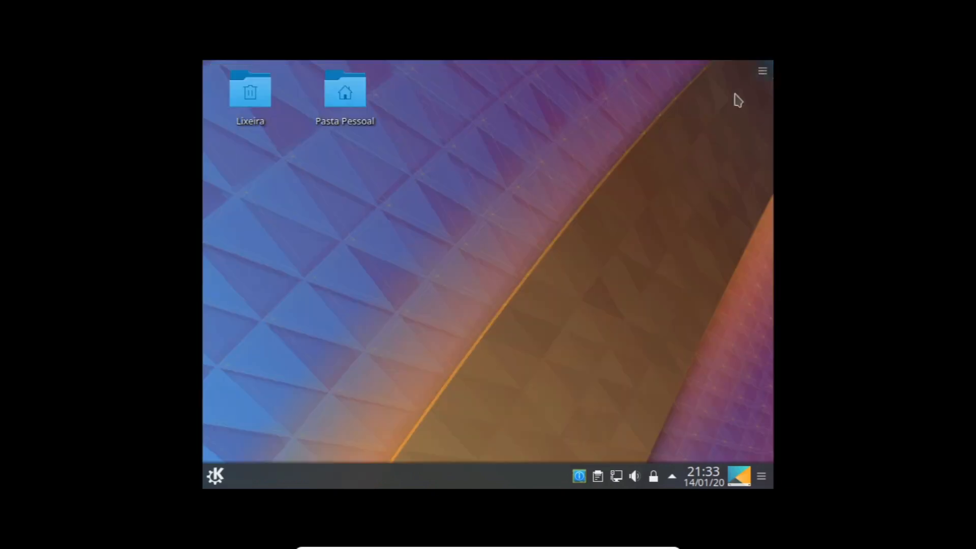
left_click(216, 478)
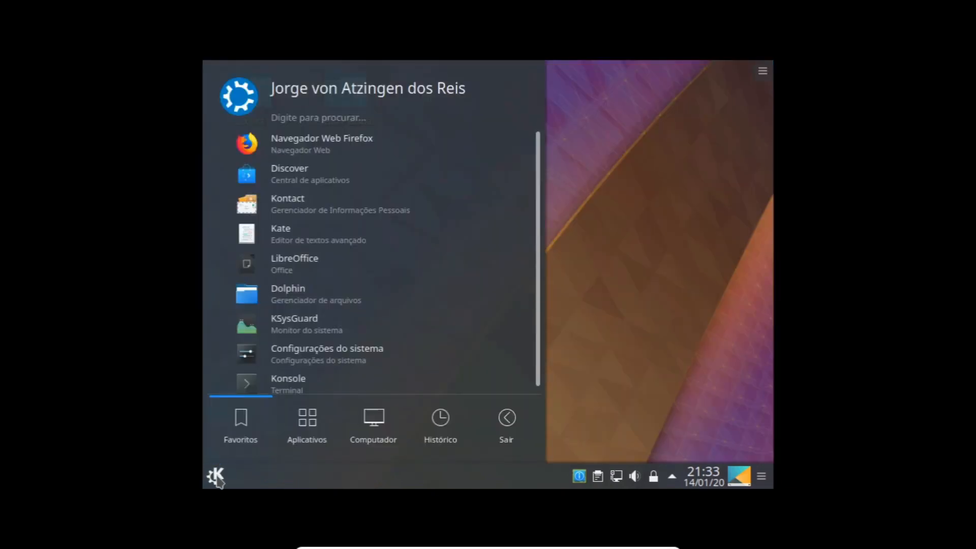
type("tel")
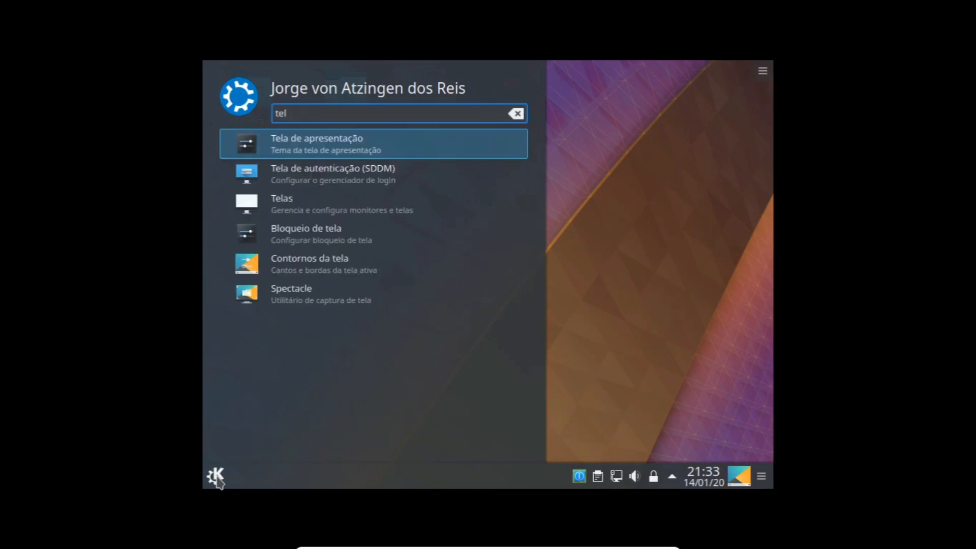
type("a")
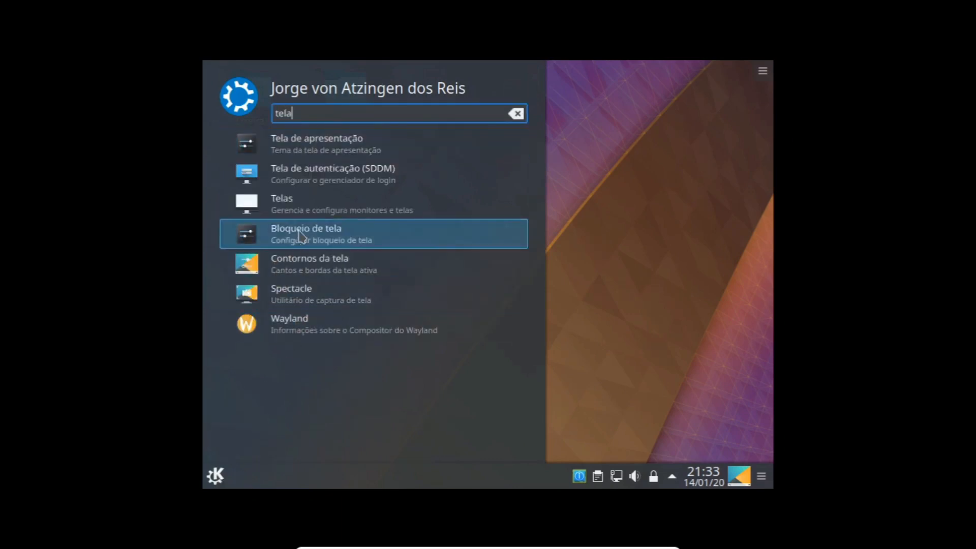
In the Telas settings, set Resolução to 1360x768, apply it and confirm with OK.
left_click(312, 213)
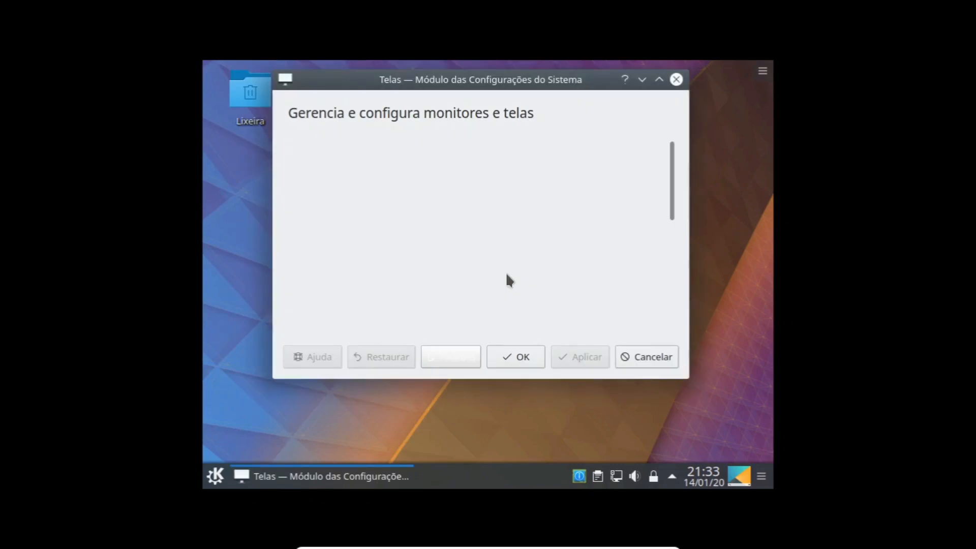
left_click(658, 80)
scroll(496, 376, "down", 3)
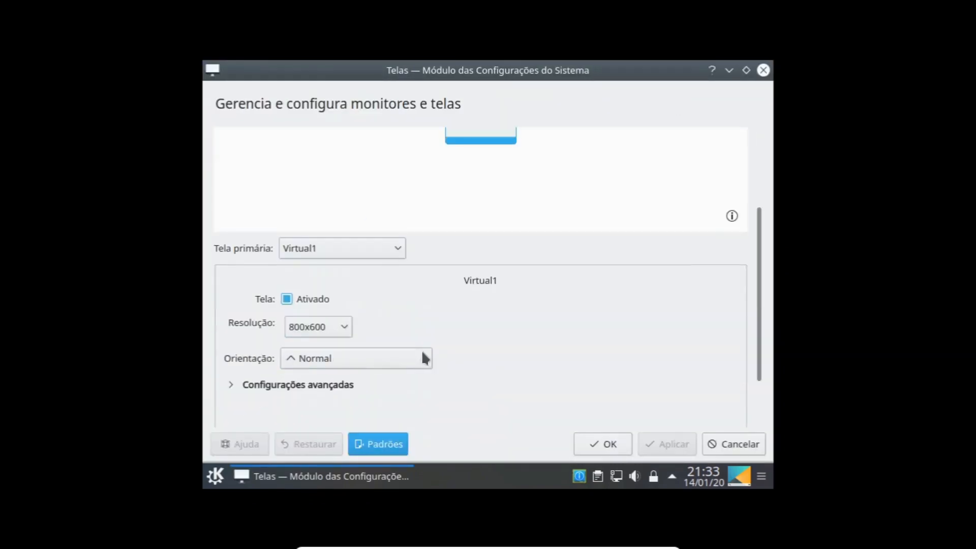
left_click(349, 329)
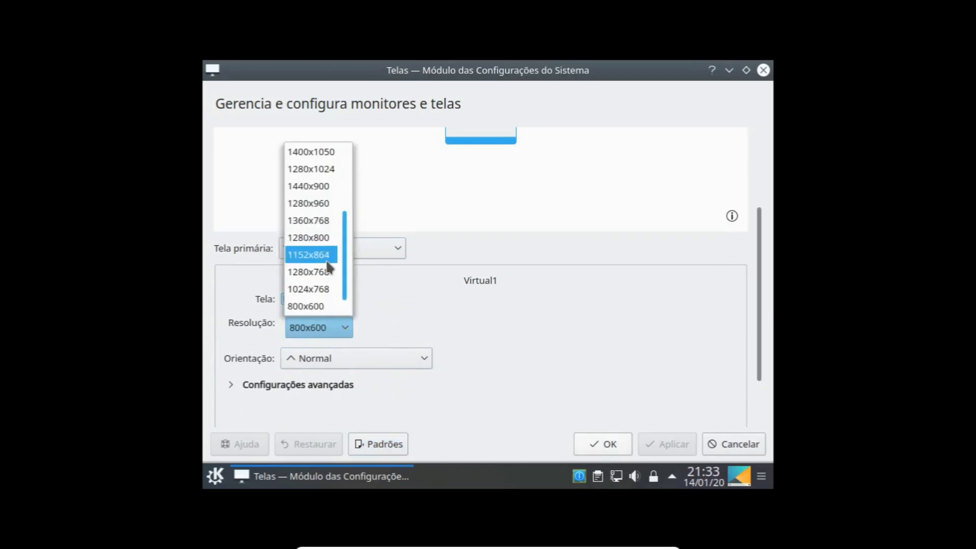
left_click(326, 220)
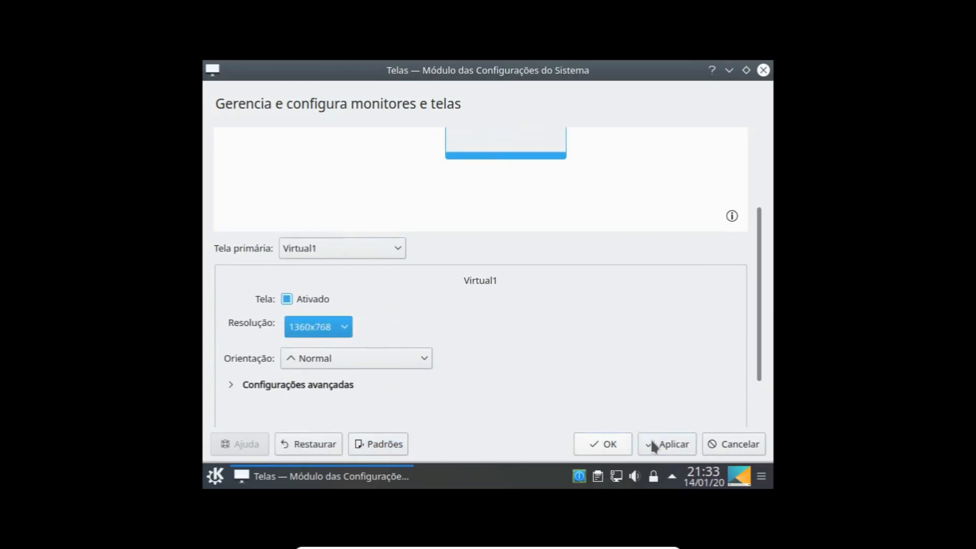
left_click(670, 442)
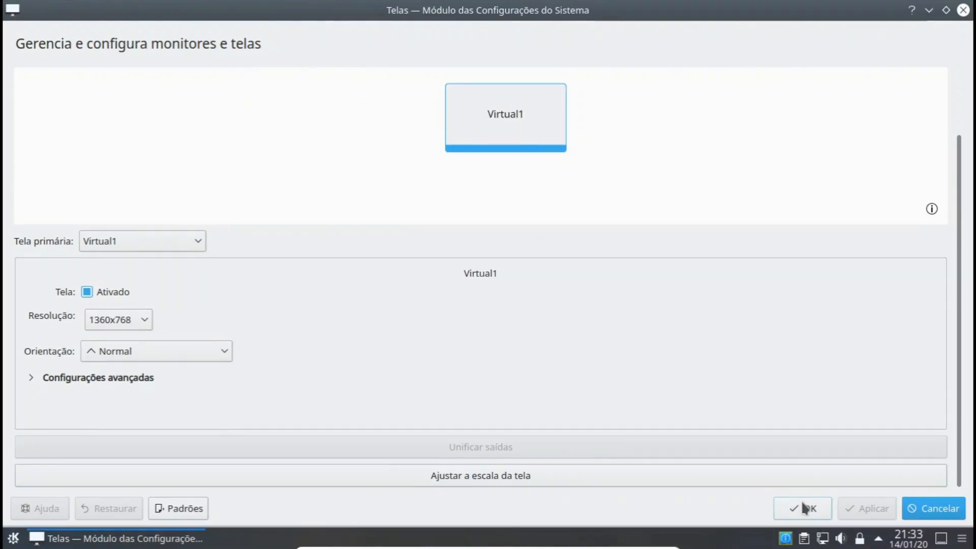
left_click(802, 504)
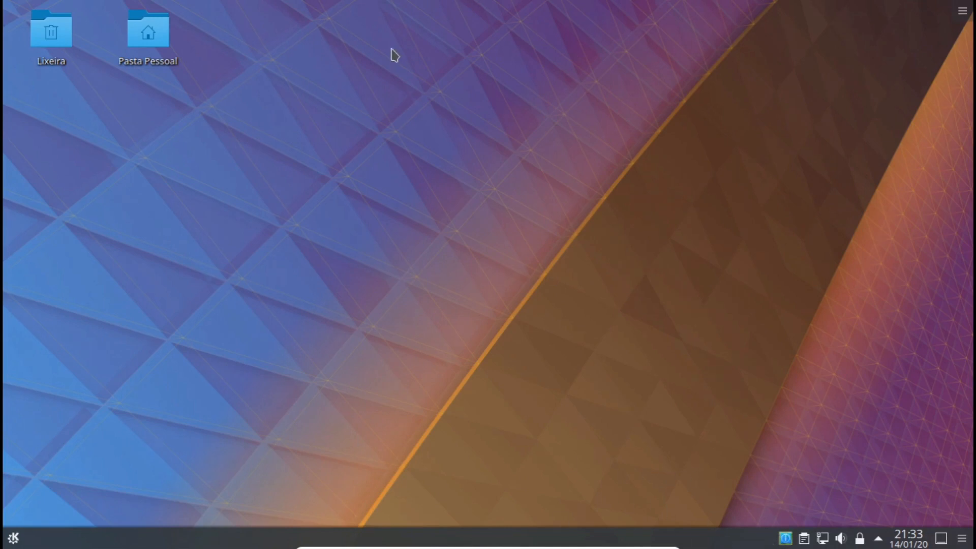
Restart the Kubuntu guest via Sair > Reiniciar and confirm with OK.
left_click(14, 538)
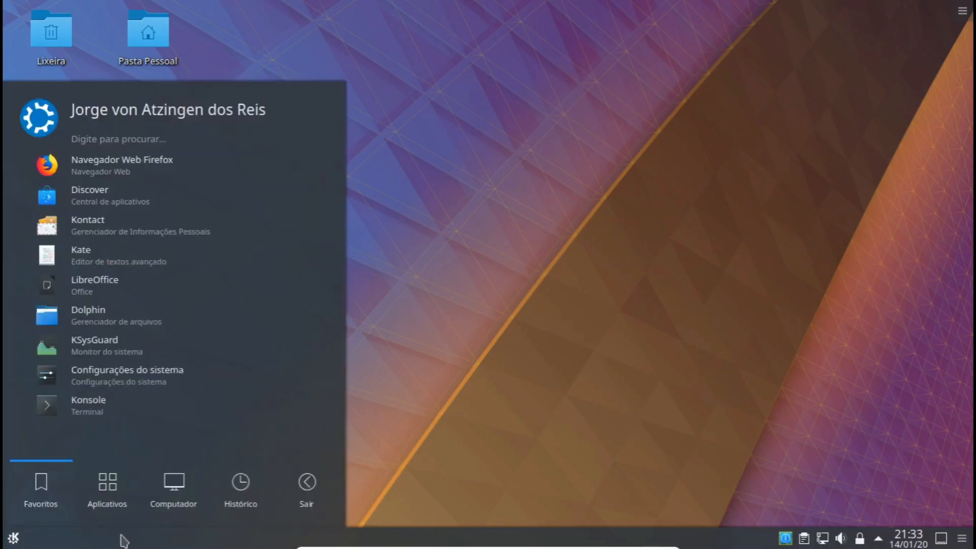
left_click(309, 482)
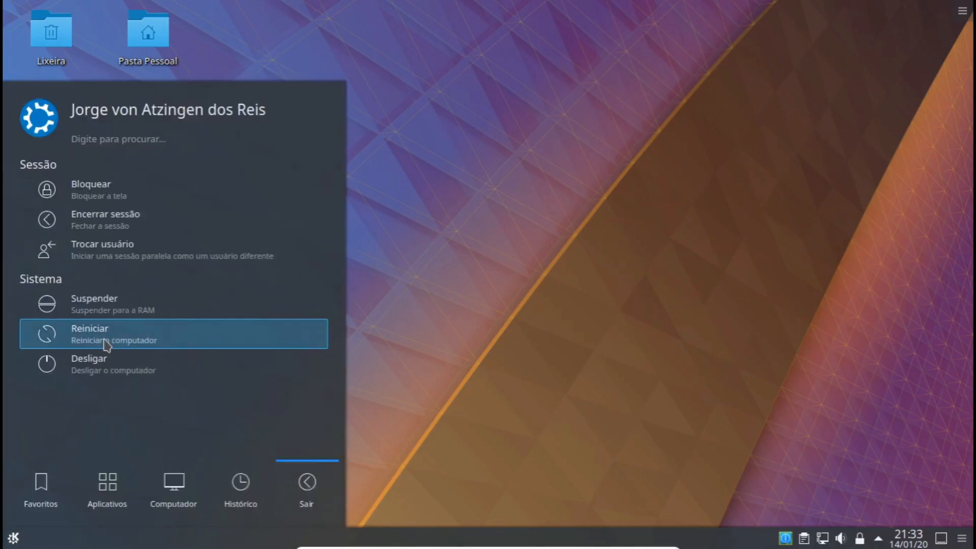
left_click(106, 344)
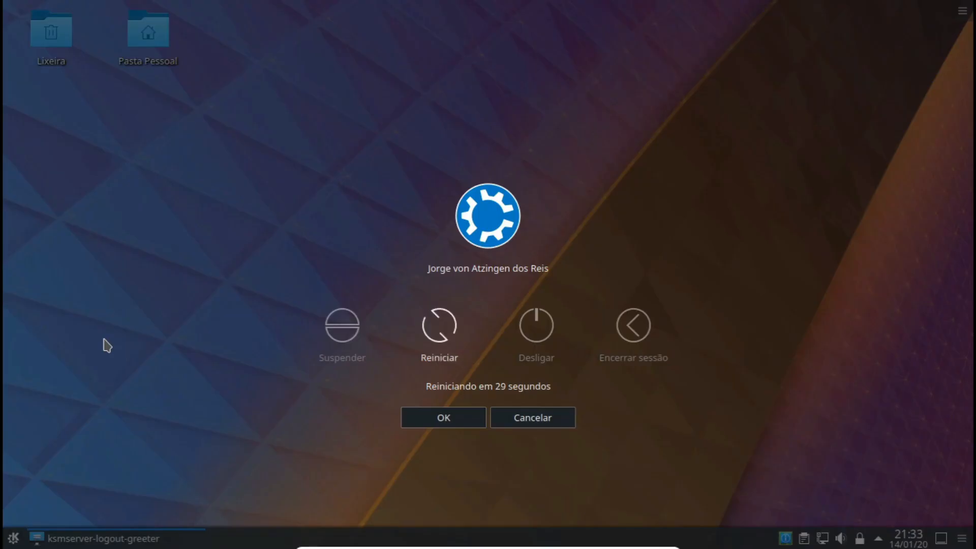
left_click(444, 345)
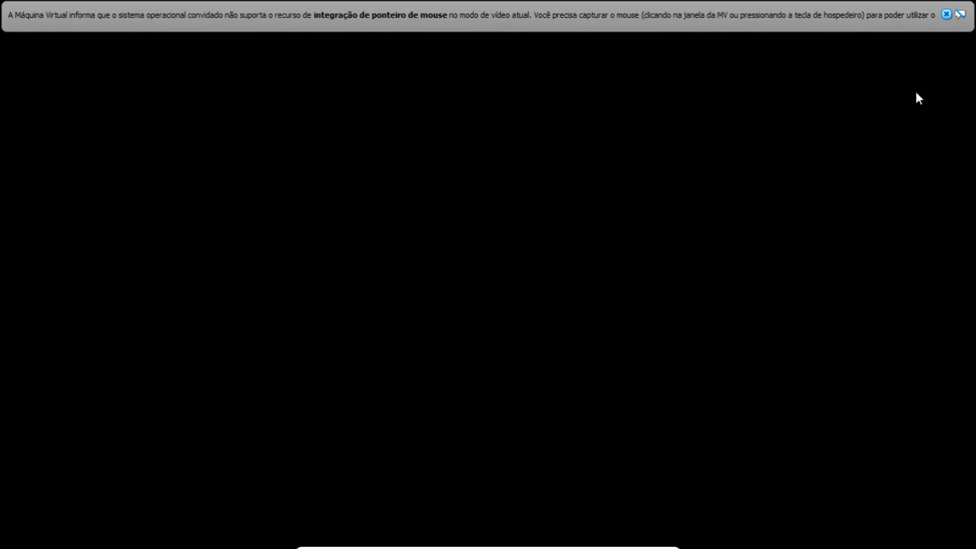
Dismiss the mouse-integration notices while the guest boots back to its desktop.
left_click(946, 14)
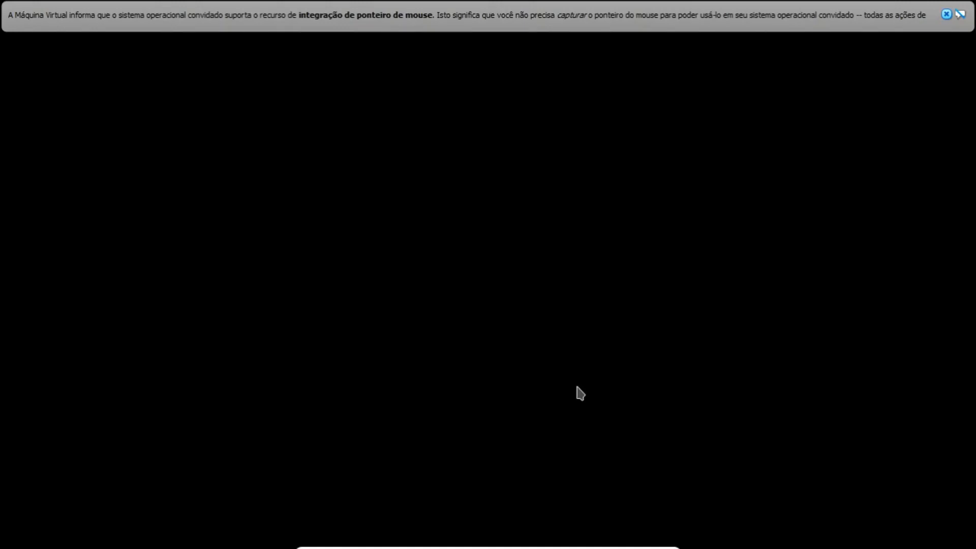
left_click(947, 14)
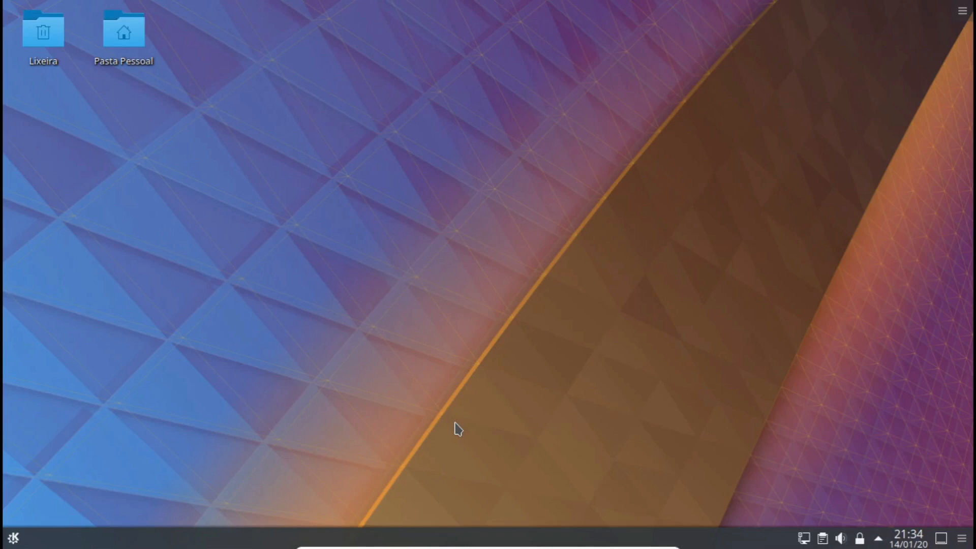
Leave VM full-screen, look over Explorer's Vídeos folder and Edge, then close Microsoft Store.
key("Control_R+f")
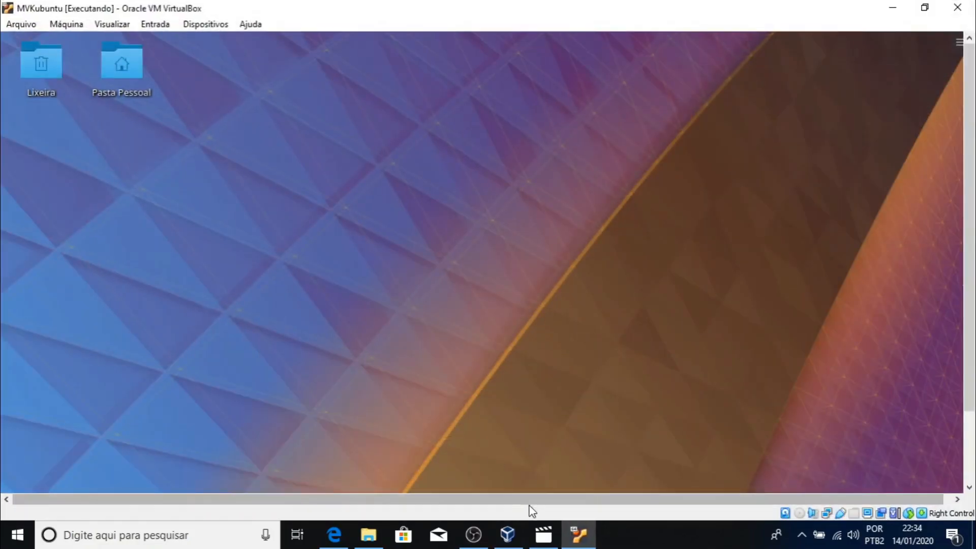
left_click(368, 534)
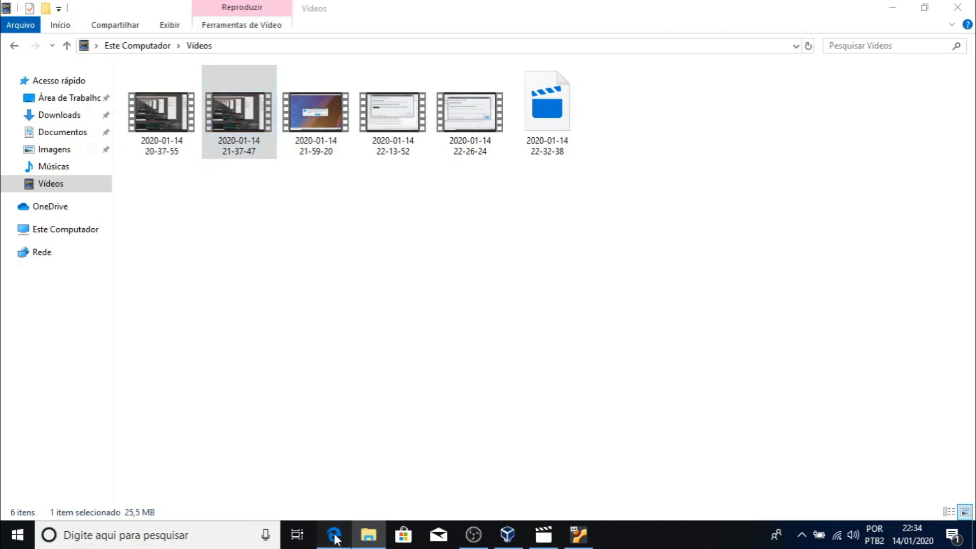
left_click(334, 535)
left_click(368, 534)
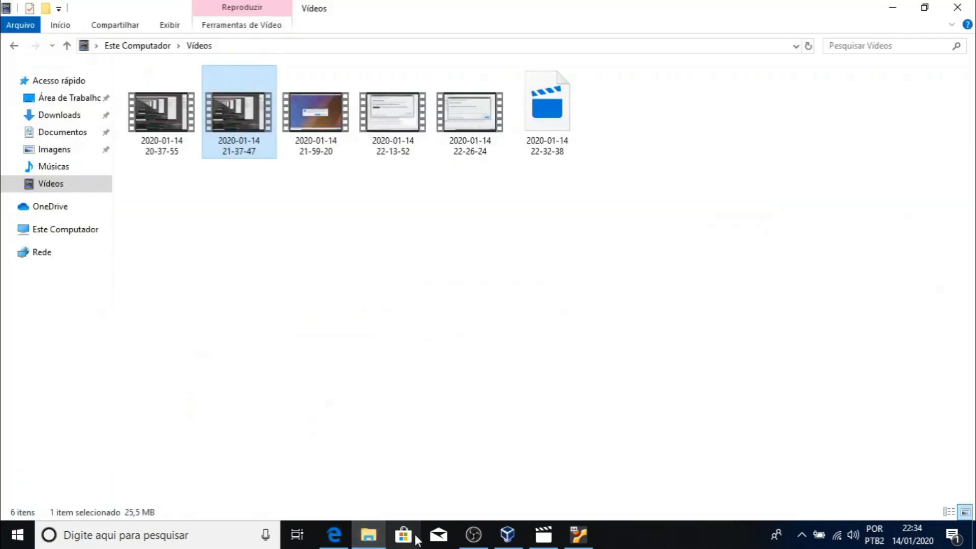
left_click(403, 535)
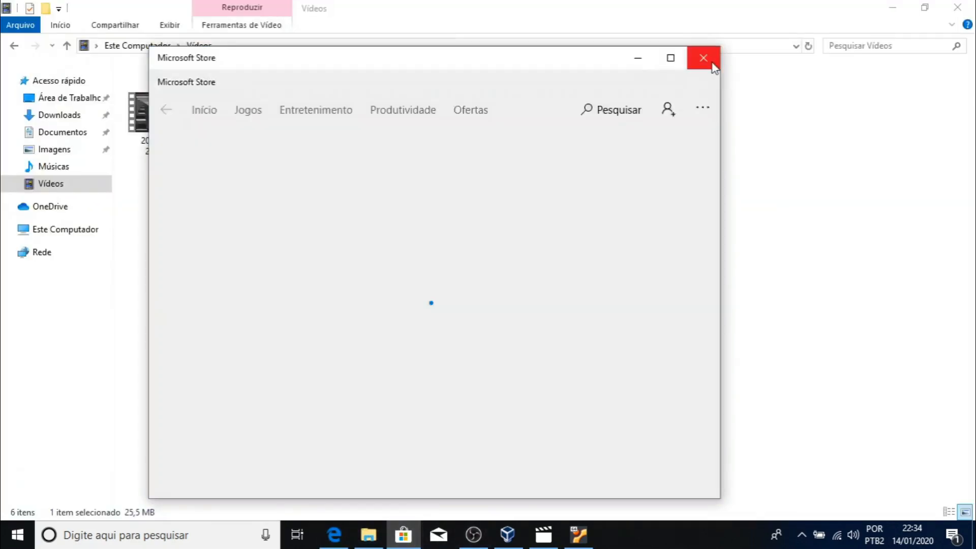
left_click(703, 57)
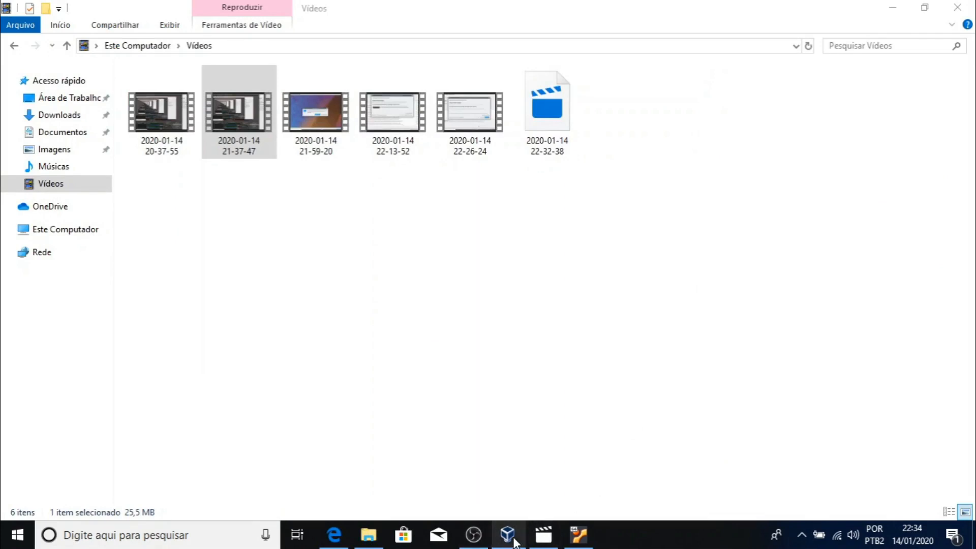
Bring the Kubuntu VM window forward, then VirtualBox Manager in front of it.
mouse_move(522, 540)
left_click(577, 535)
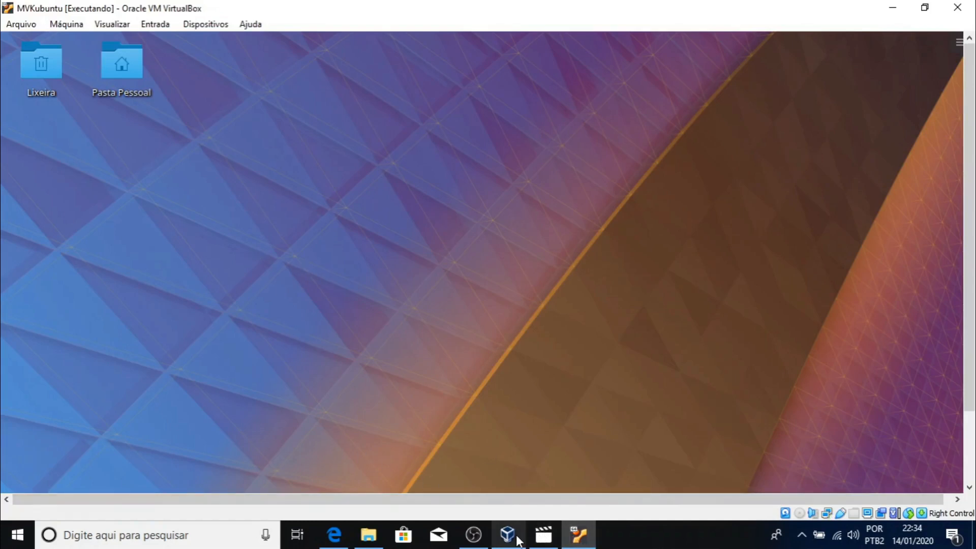
mouse_move(518, 540)
left_click(513, 429)
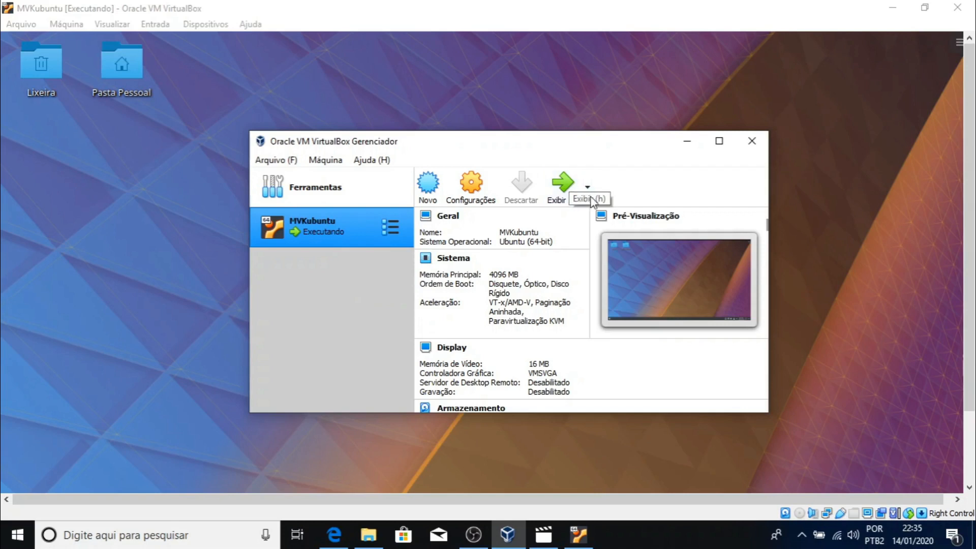
Use Fechar > Salvar Estado on MVKubuntu so its state is saved.
right_click(360, 235)
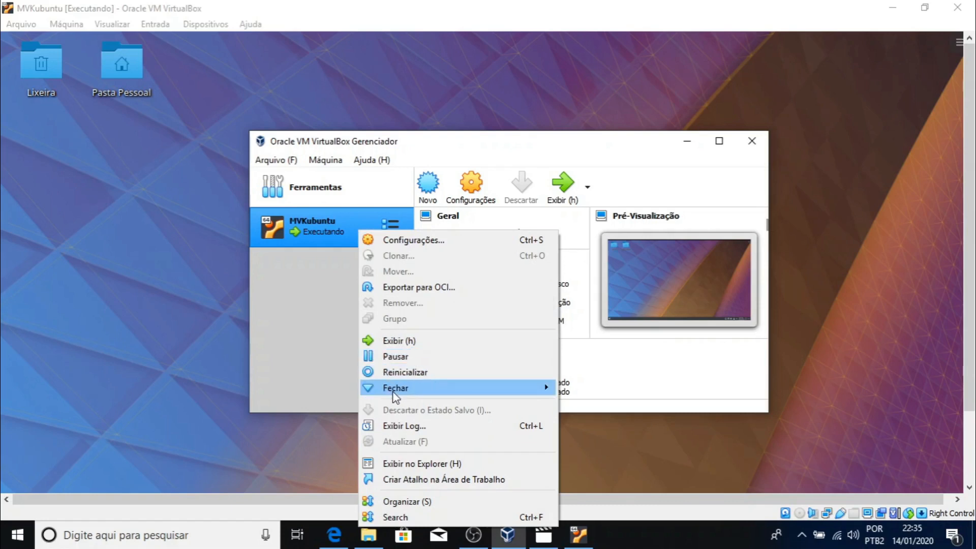
mouse_move(395, 393)
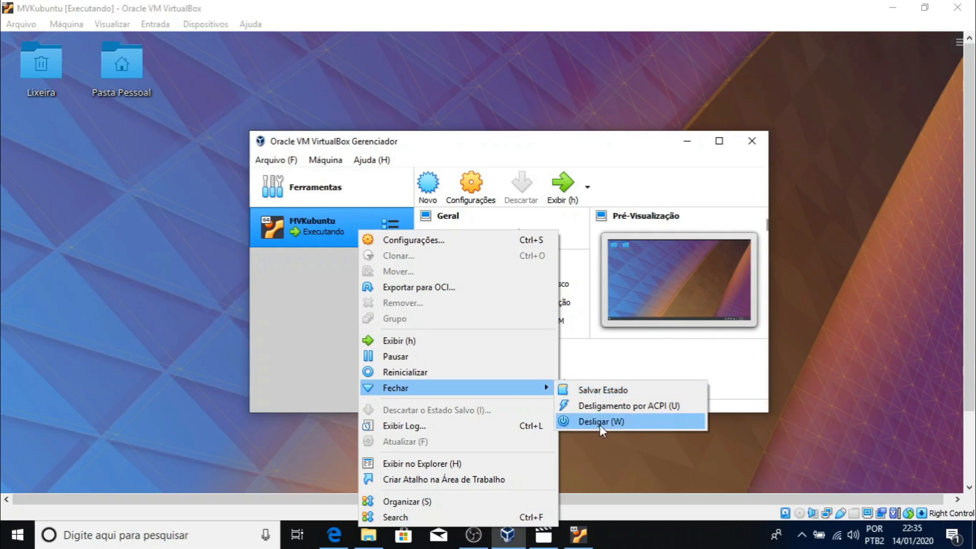
left_click(606, 396)
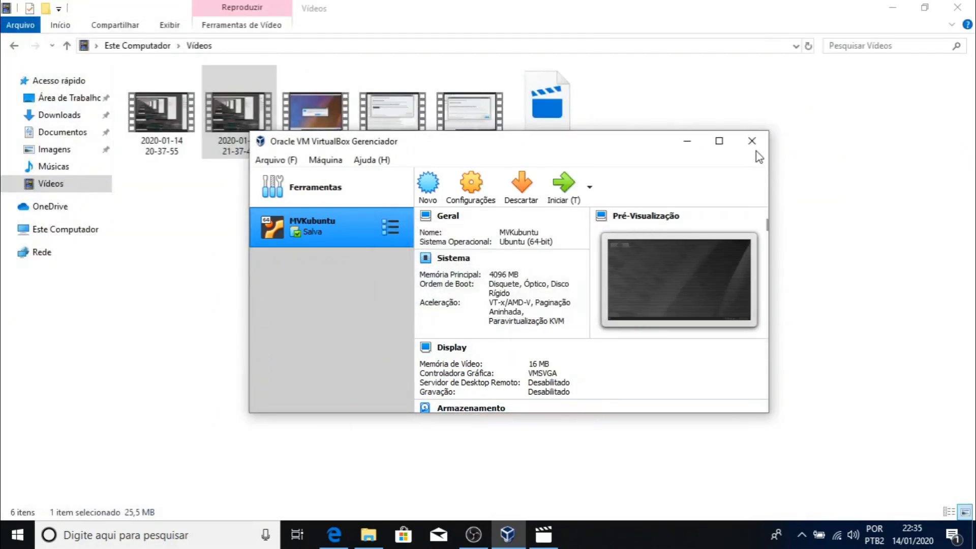
Close VirtualBox Manager, minimize Explorer, Edge and OBS, and relaunch VirtualBox from the desktop icon.
left_click(752, 141)
left_click(893, 7)
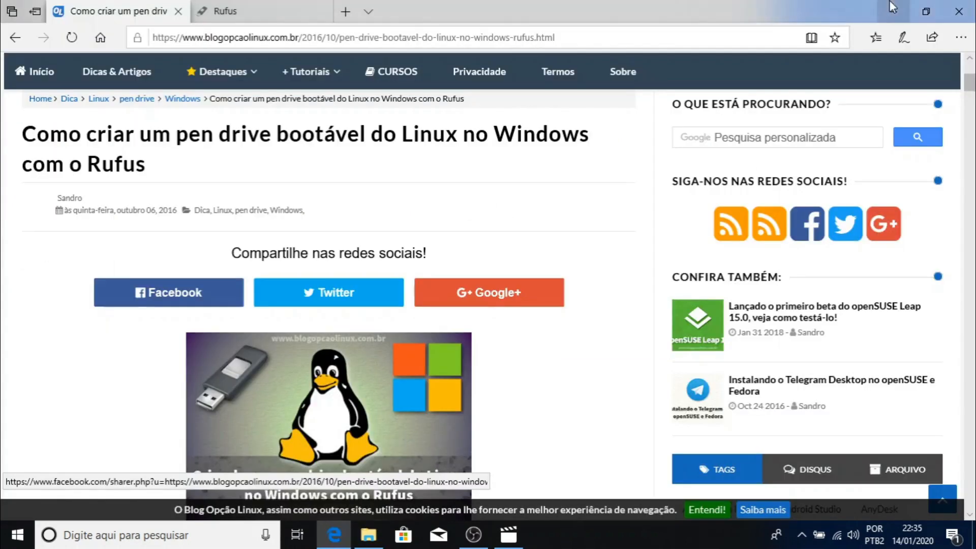
left_click(891, 14)
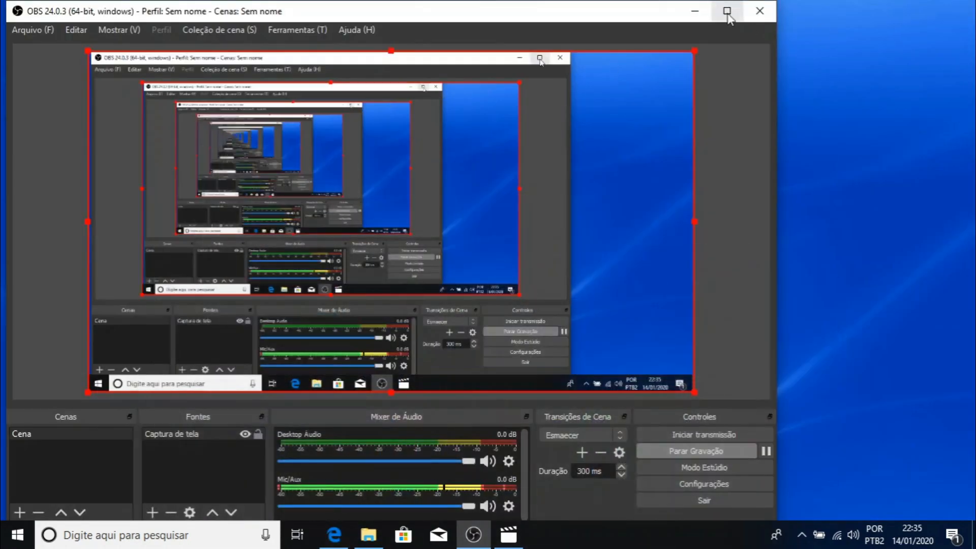
left_click(703, 16)
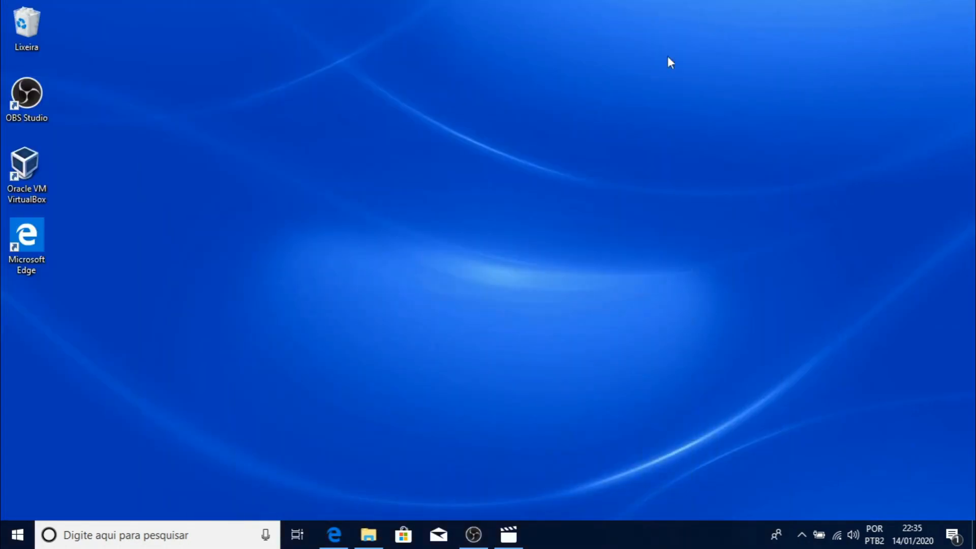
double_click(44, 178)
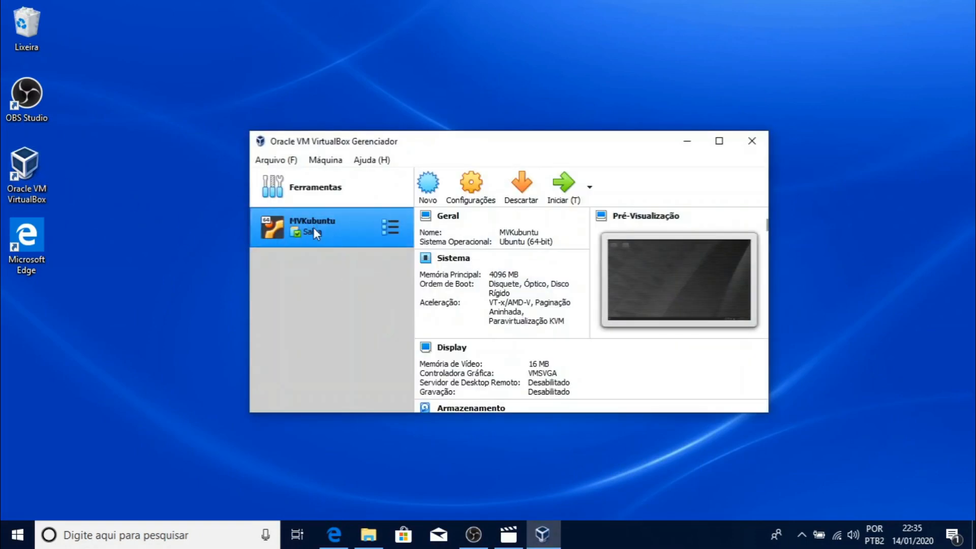
Start MVKubuntu from its saved state, dismiss the keyboard capture notice, and go full-screen.
left_click(557, 187)
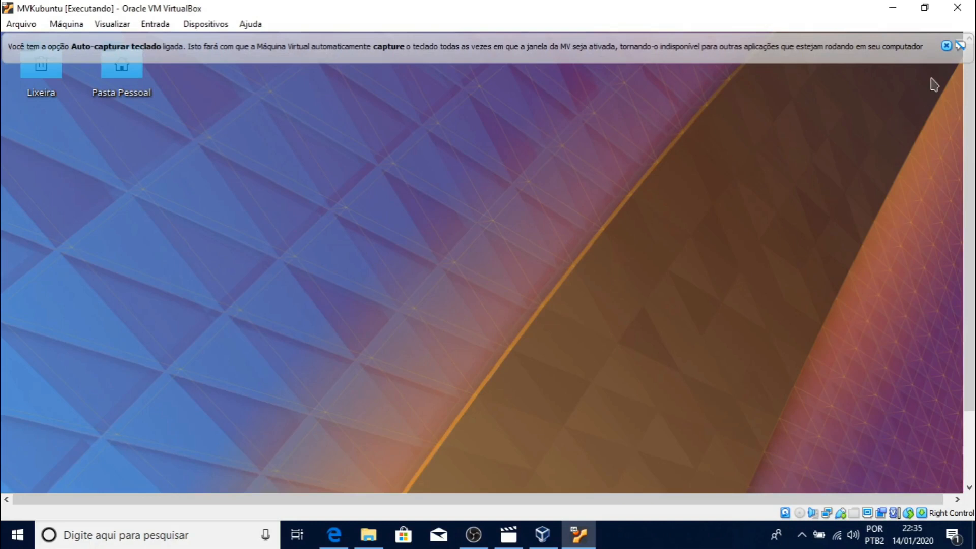
left_click(946, 48)
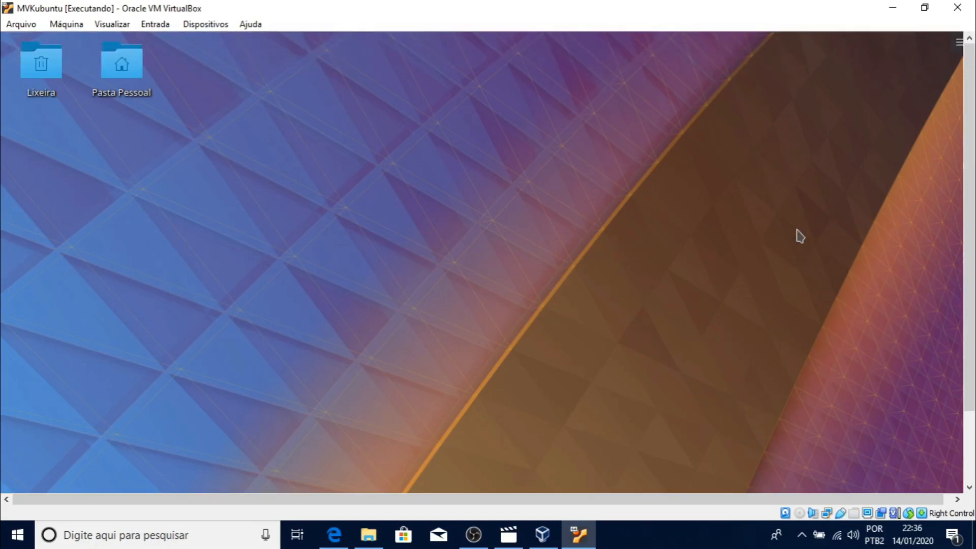
key("Control_R+f")
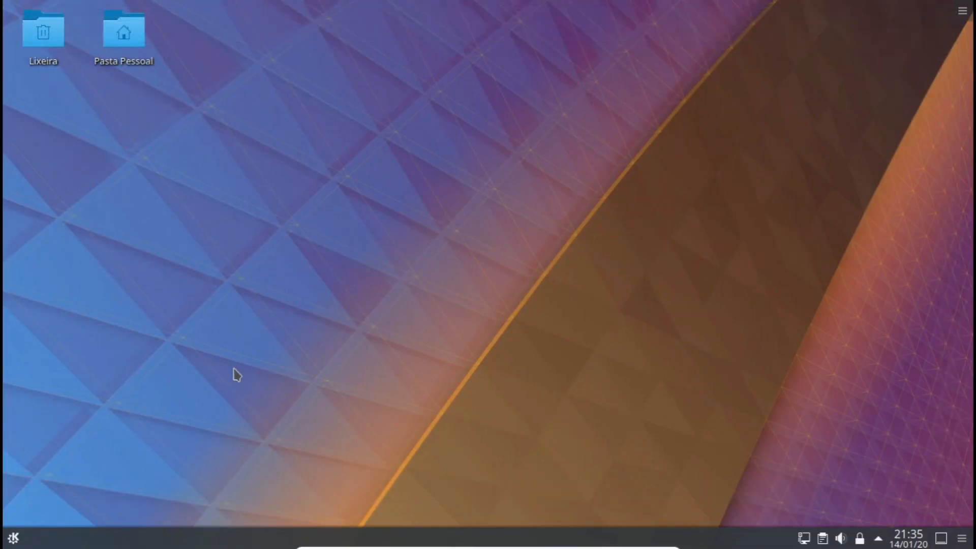
Shut down Kubuntu via Kickoff Sair > Desligar, confirm, and maximize VirtualBox Manager.
left_click(13, 539)
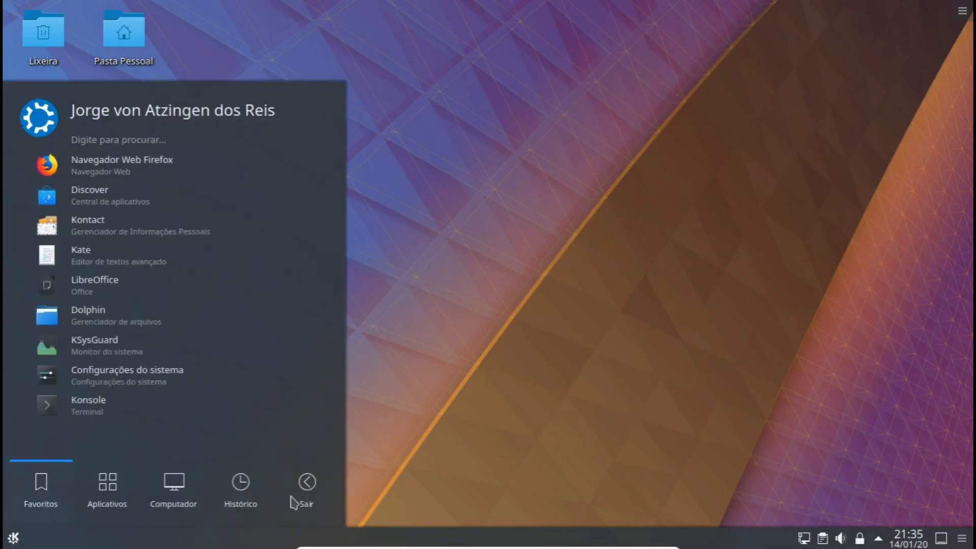
left_click(305, 489)
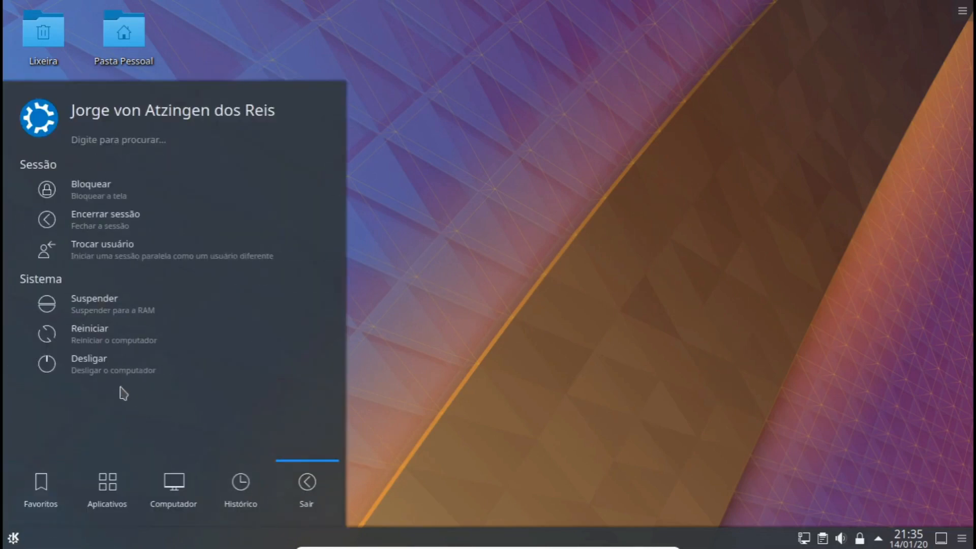
left_click(101, 371)
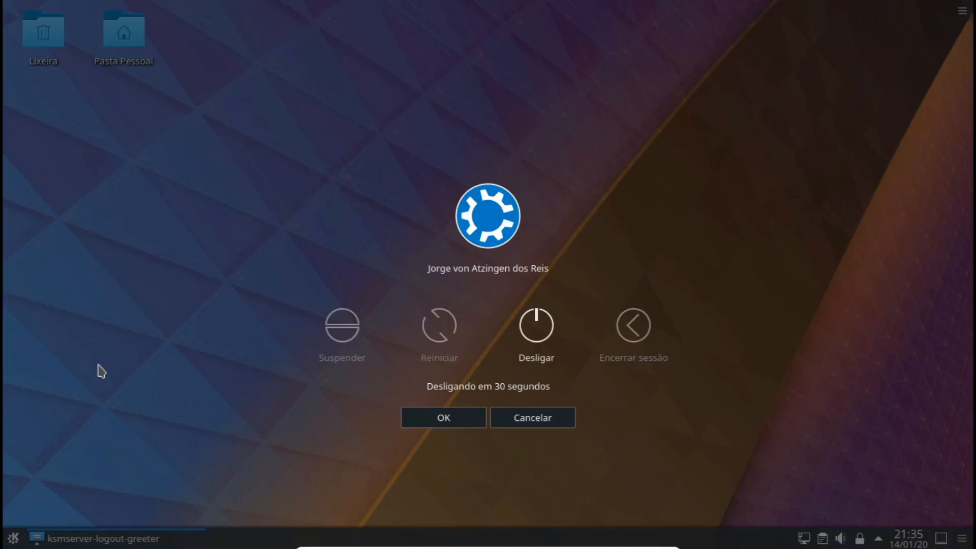
left_click(462, 411)
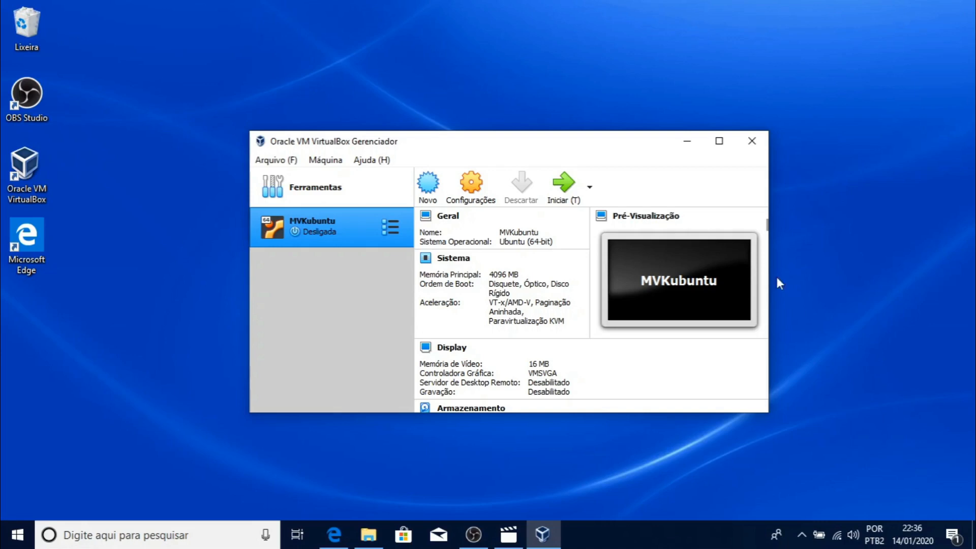
left_click(719, 141)
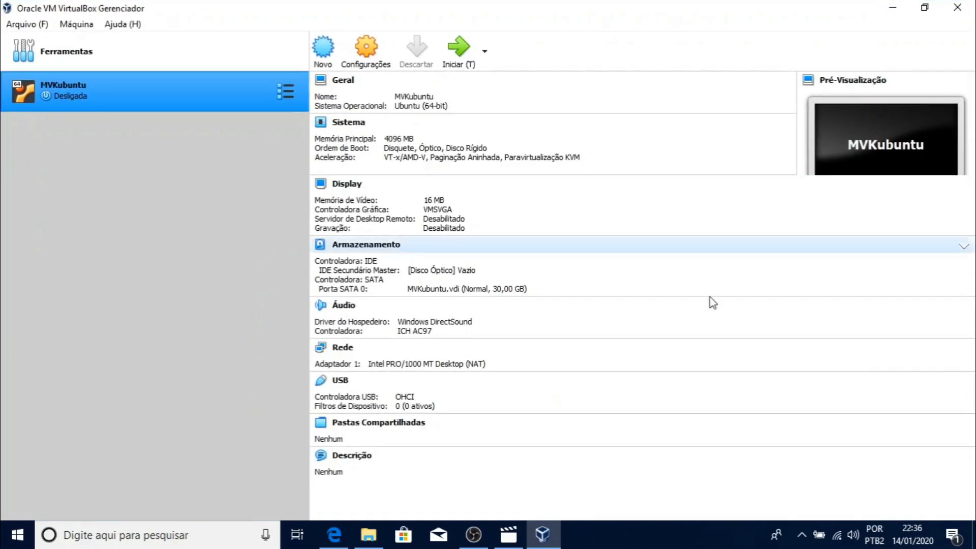